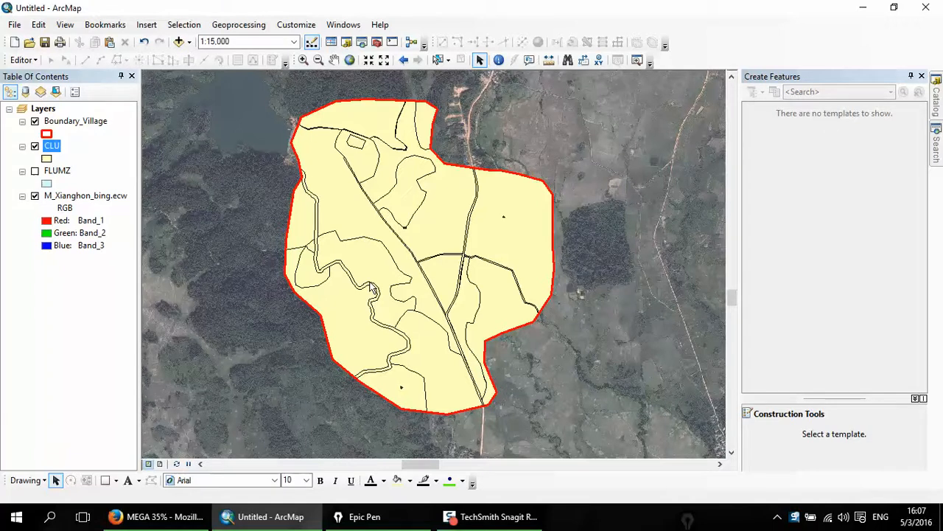
Open the Boundary_Village attribute table, examine its SHAPE_Area value, and close the table
scroll(373, 212, "down", 3)
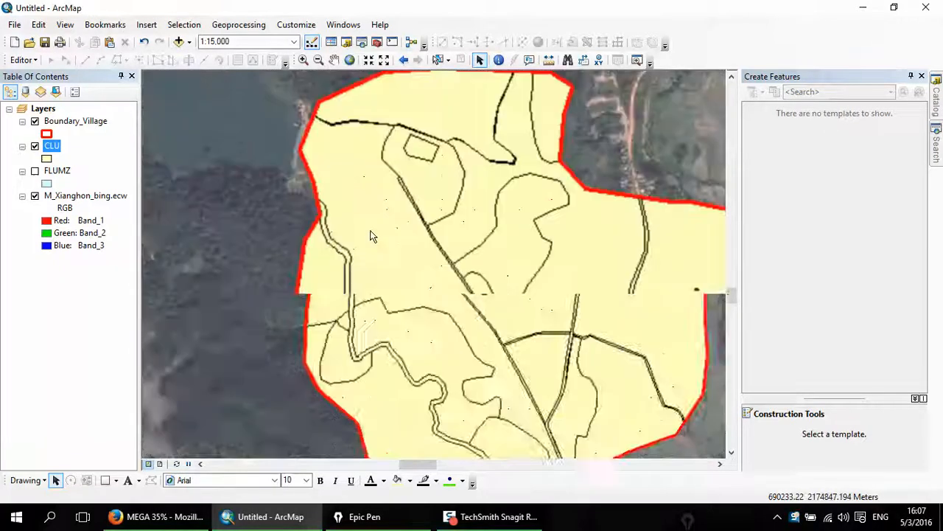
left_click_drag(448, 267, 369, 212)
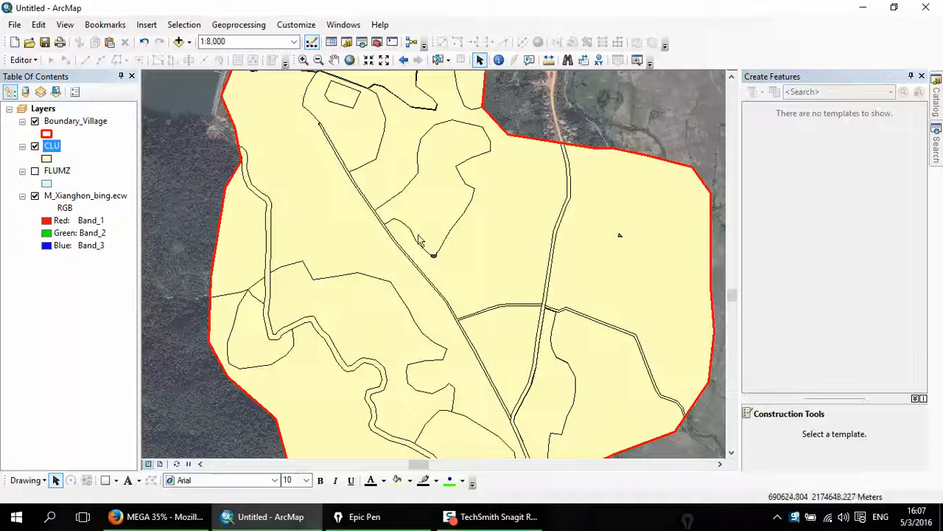
left_click_drag(416, 232, 454, 338)
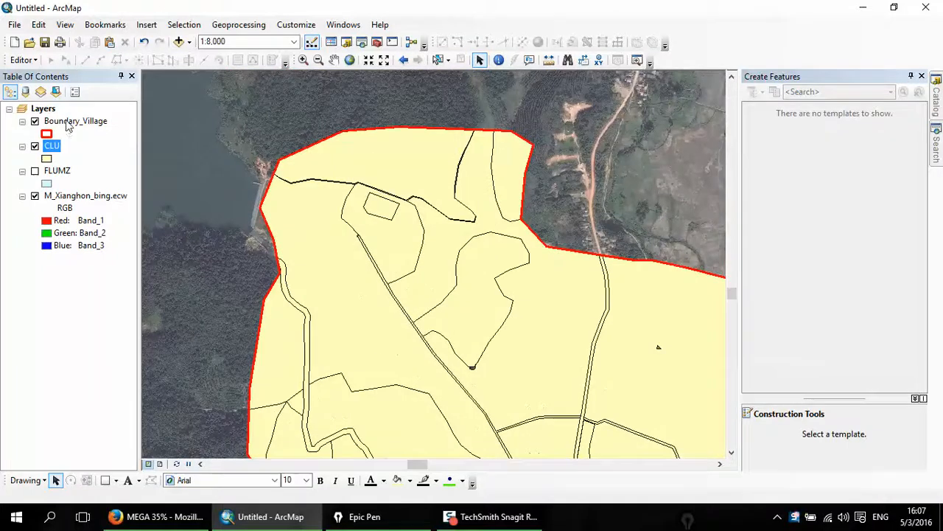
right_click(67, 123)
left_click(82, 163)
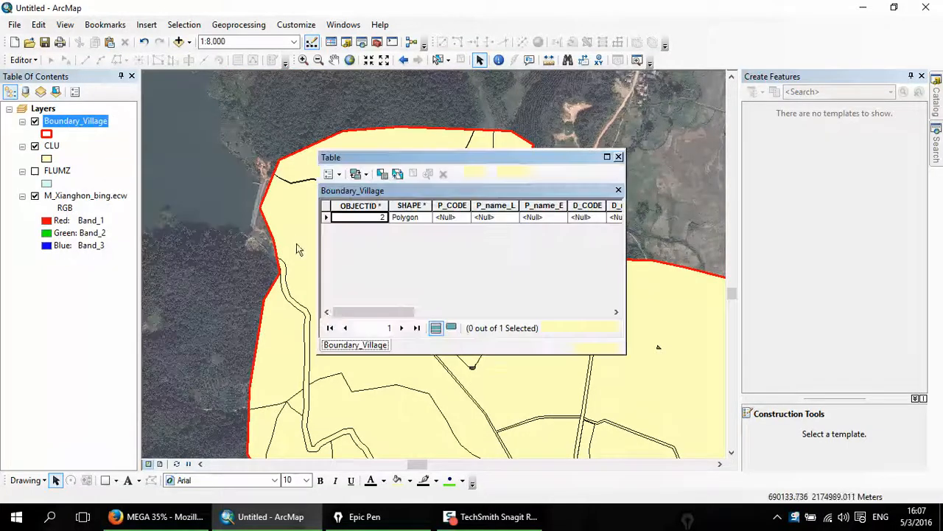
left_click_drag(361, 312, 582, 309)
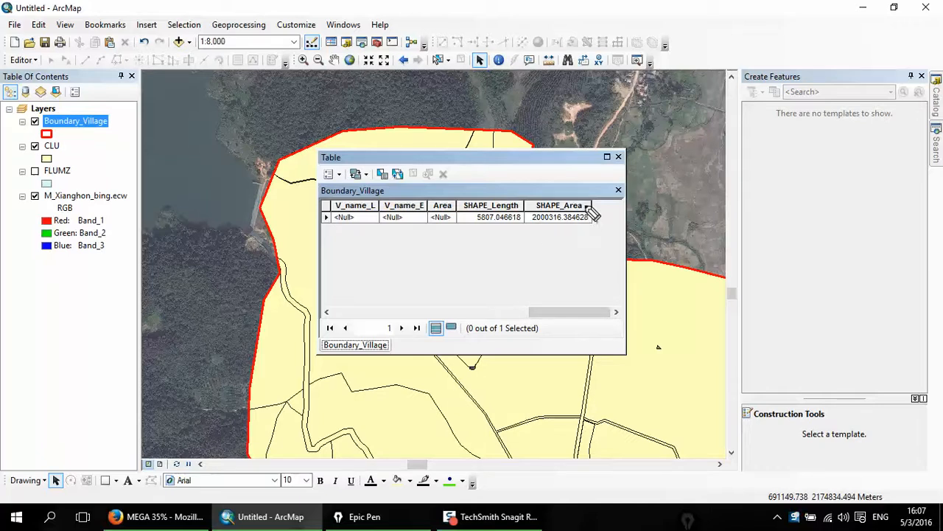
mouse_move(589, 204)
left_mouse_down()
mouse_move(529, 207)
mouse_move(535, 236)
mouse_move(590, 234)
mouse_move(598, 213)
mouse_move(582, 205)
mouse_move(582, 213)
left_mouse_up()
key("ctrl+shift+6")
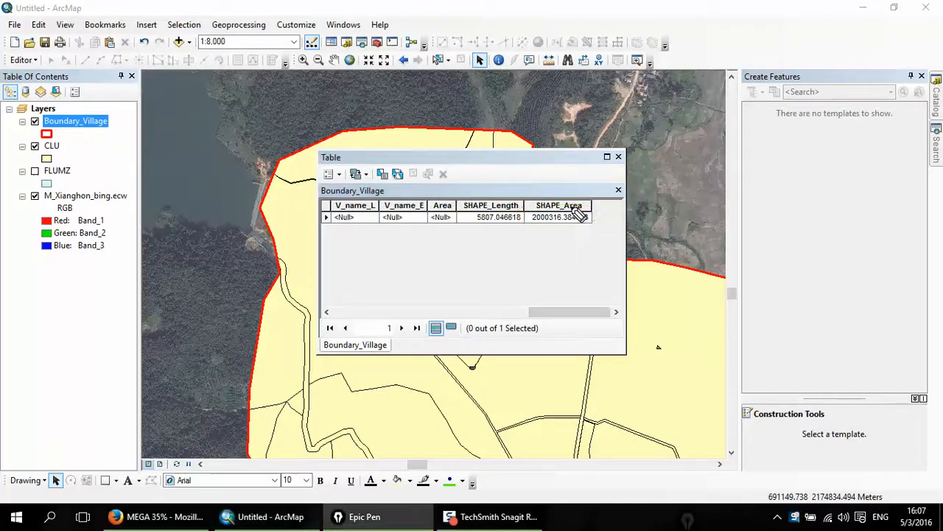
left_click_drag(506, 163, 424, 161)
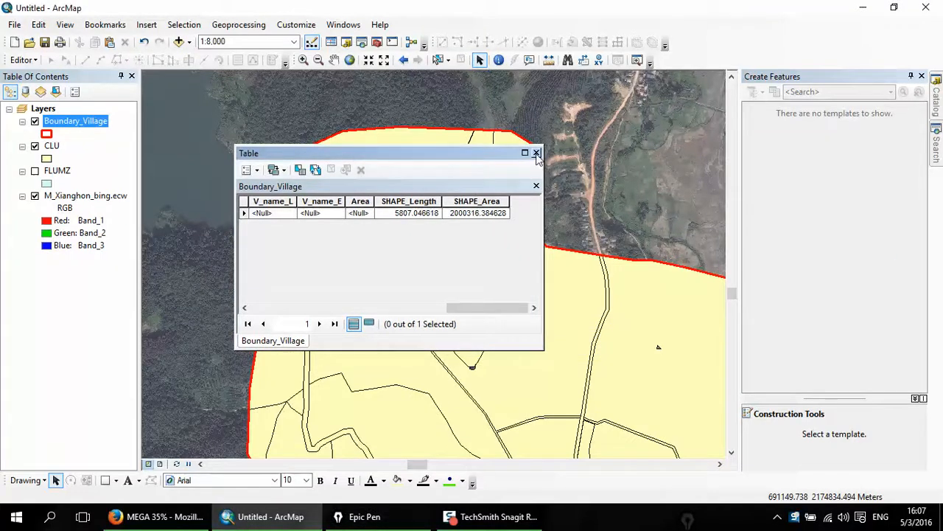
left_click(536, 153)
Reopen the Boundary_Village attribute table to check the SHAPE_Area field again, and close it
right_click(65, 126)
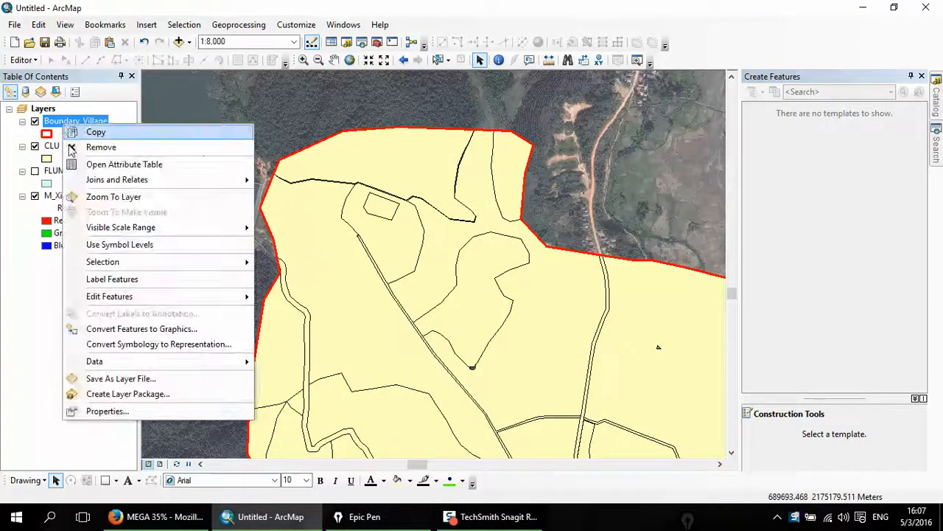
left_click(103, 163)
left_click_drag(298, 310, 516, 309)
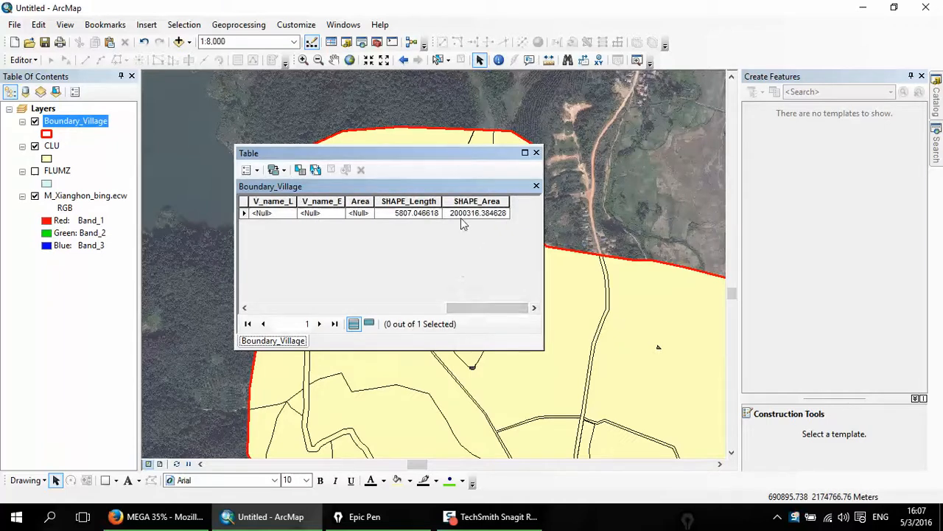
left_click(536, 153)
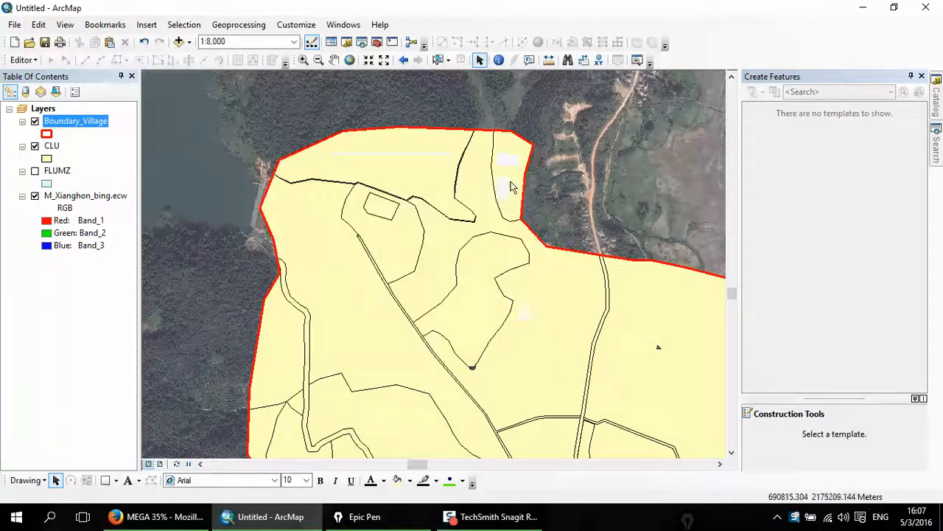
Open the CLU layer's attribute table and bring its SHAPE_Area column into view
left_click_drag(453, 289, 433, 104)
scroll(311, 189, "up", 1)
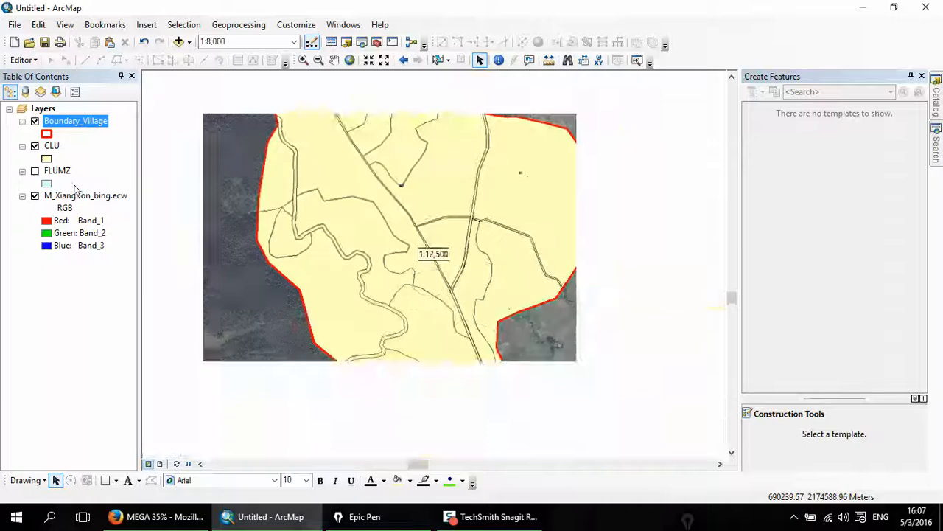
right_click(51, 147)
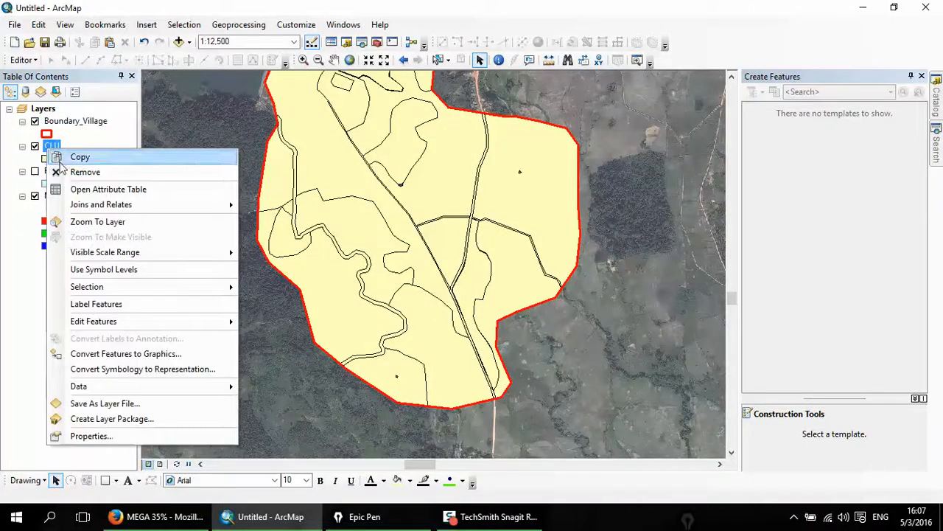
left_click(77, 189)
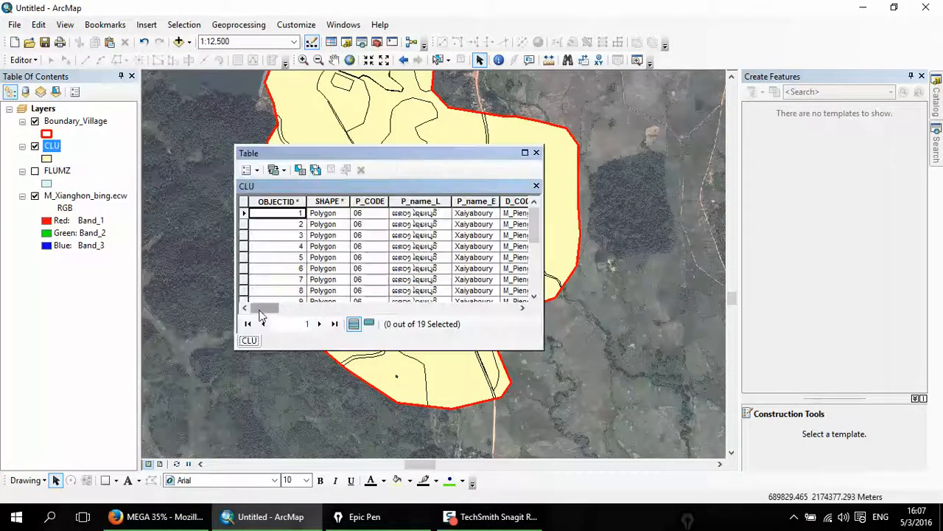
left_click_drag(264, 308, 504, 310)
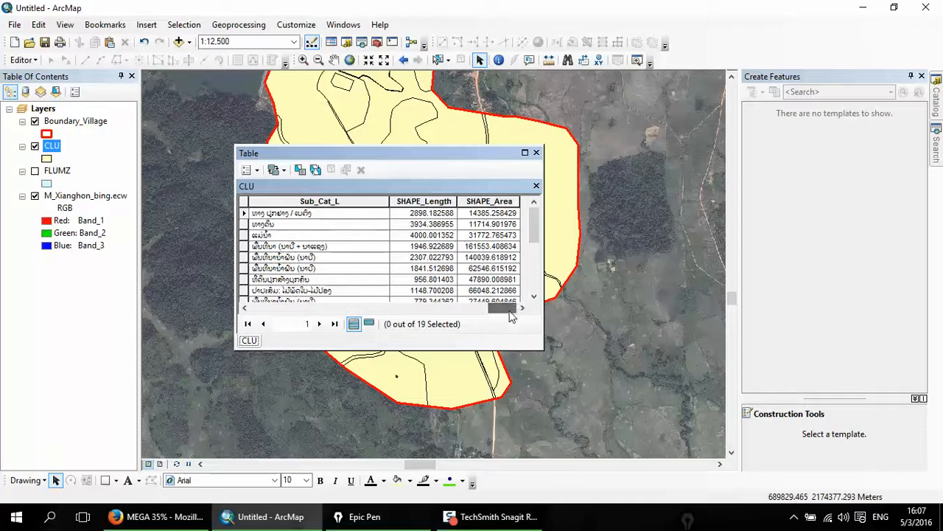
Examine the statistics of the CLU table's SHAPE_Area field, and close the statistics and the table
left_click(488, 201)
right_click(485, 201)
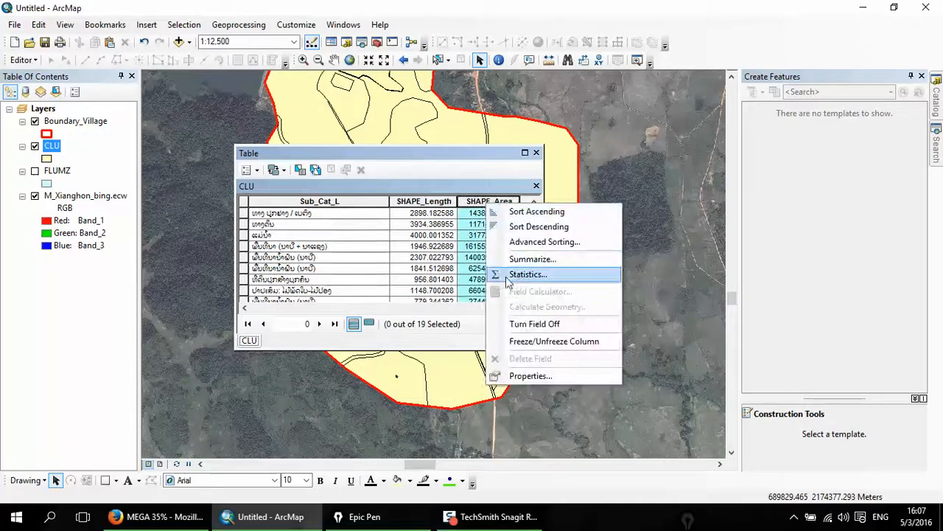
left_click(510, 274)
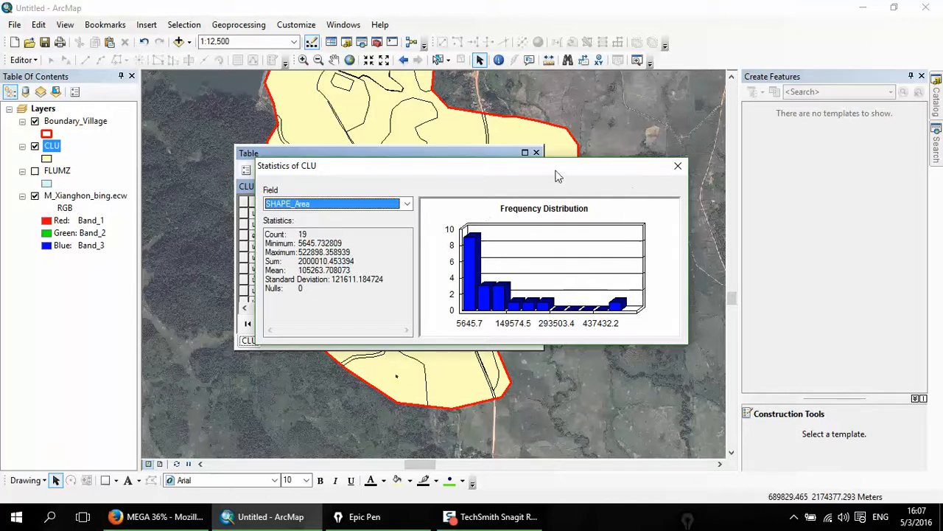
left_click_drag(557, 175, 472, 171)
left_click(595, 158)
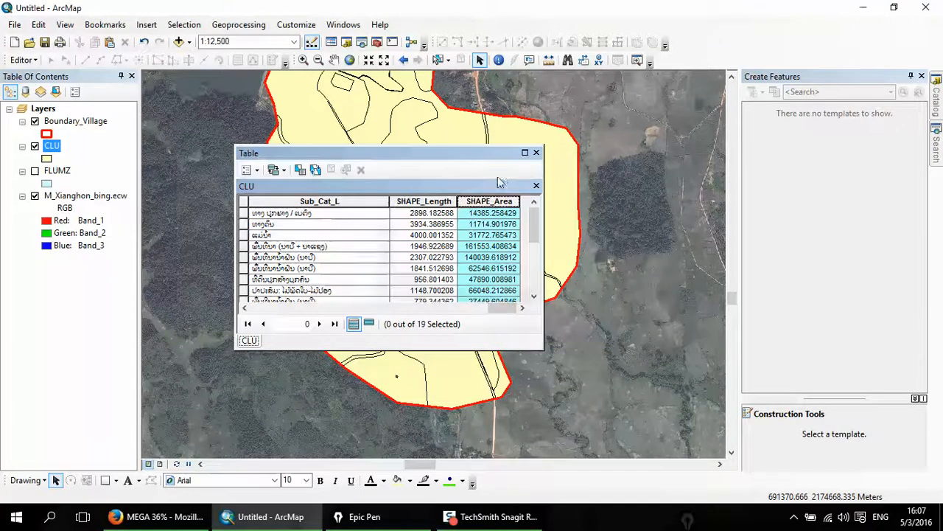
left_click(536, 152)
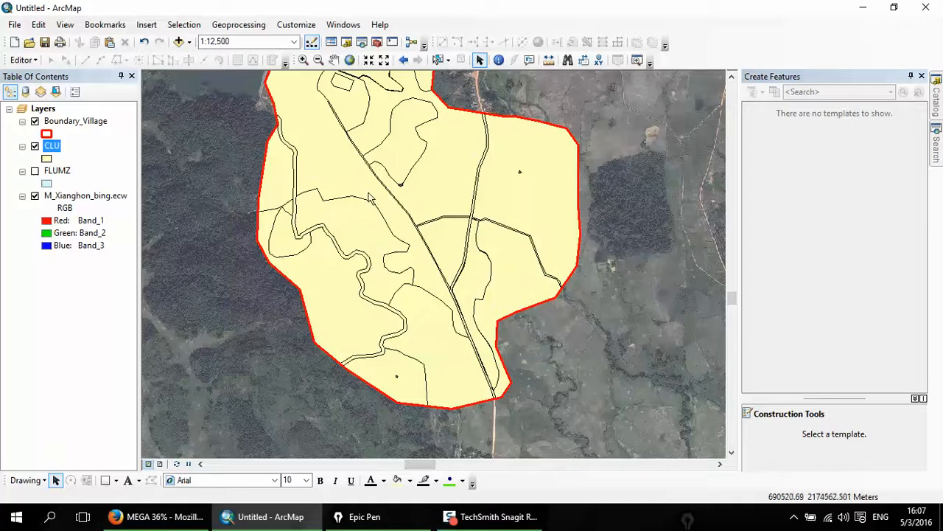
left_click_drag(368, 193, 360, 281)
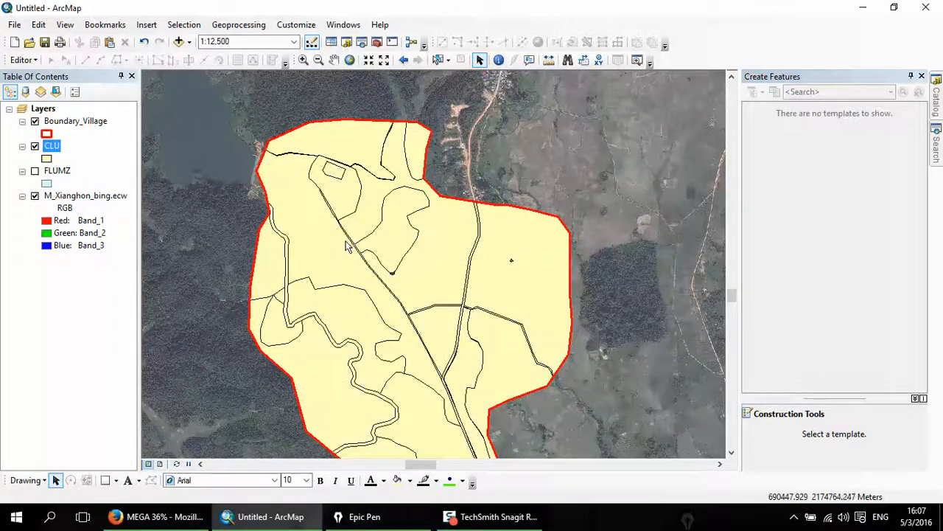
left_click_drag(346, 246, 382, 214)
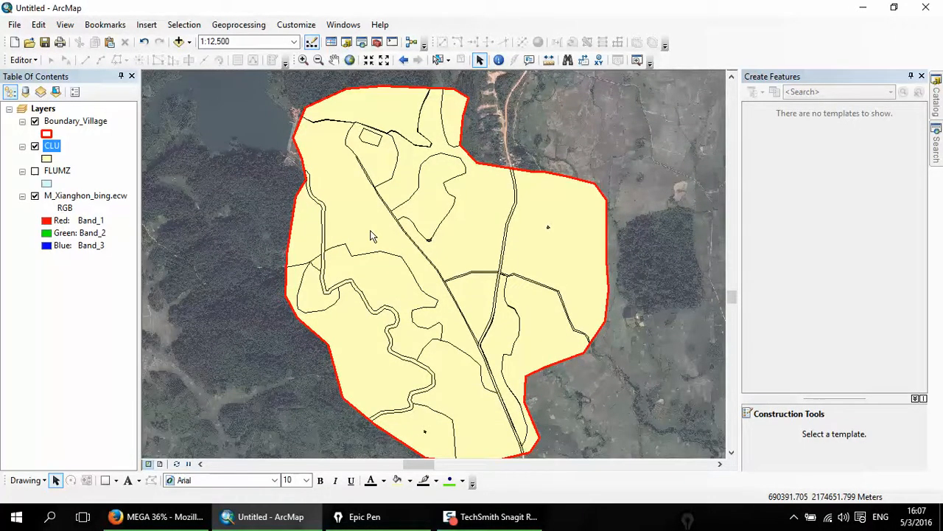
scroll(372, 236, "down", 4)
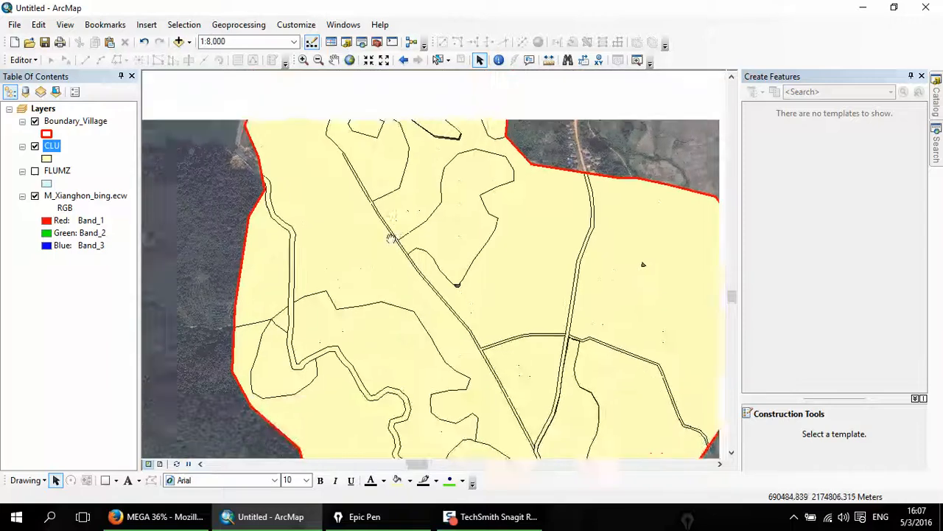
scroll(383, 209, "down", 3)
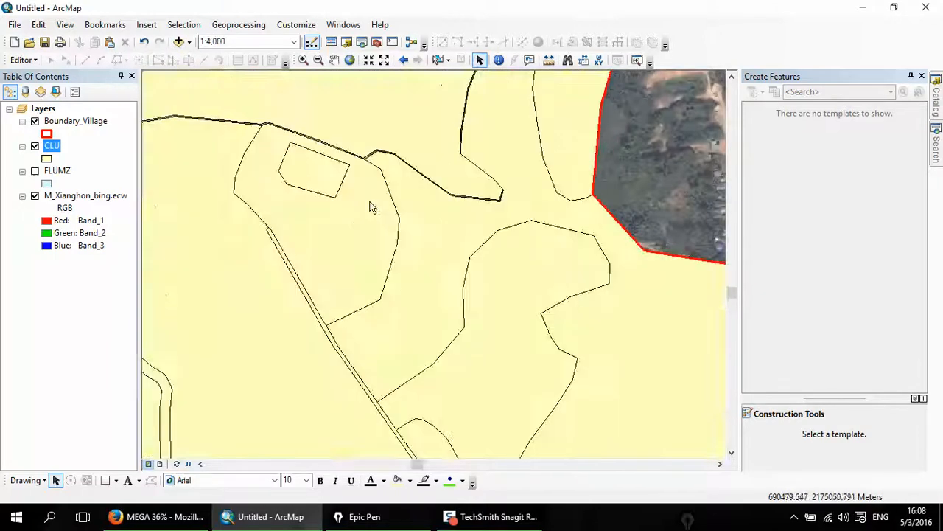
scroll(381, 207, "up", 3)
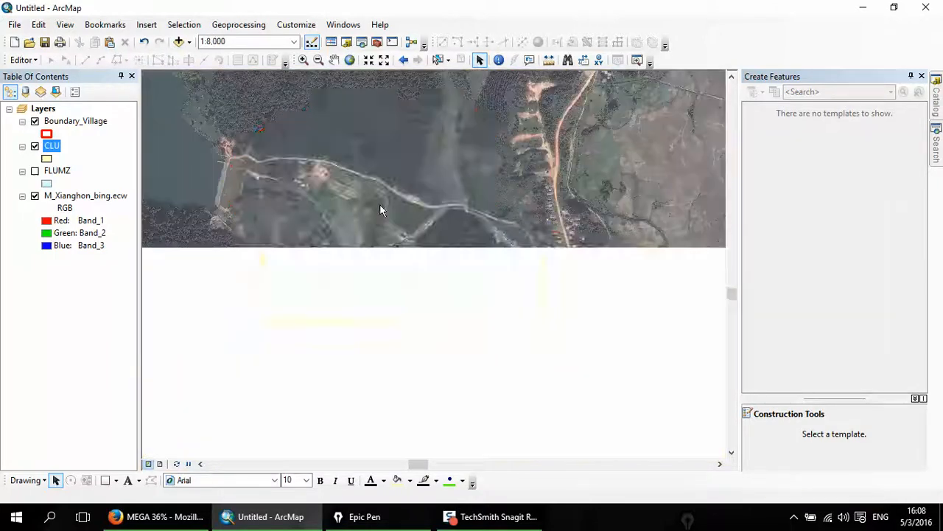
left_click_drag(379, 238, 384, 188)
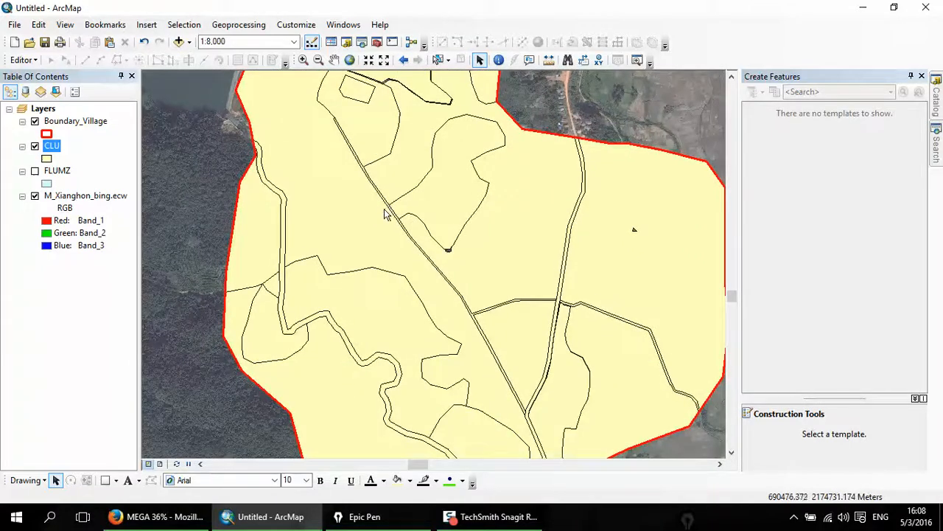
key("ctrl+shift+3")
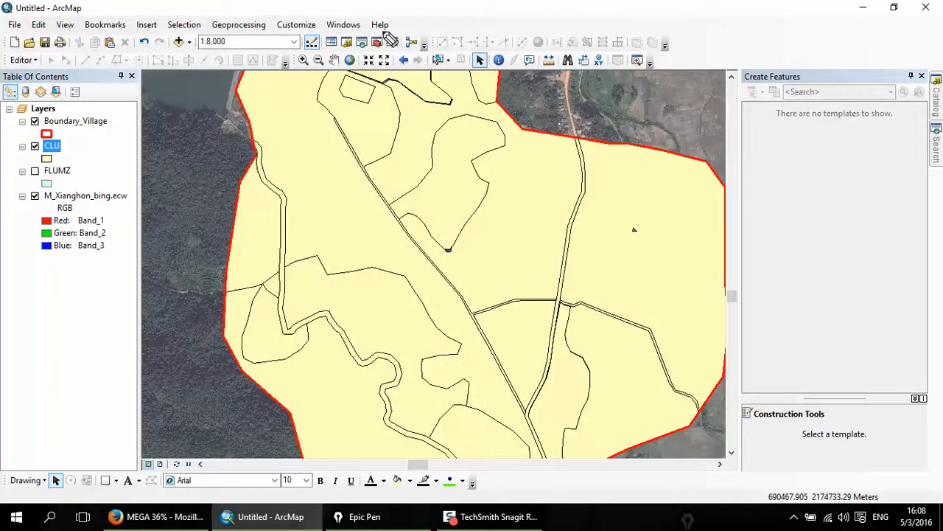
mouse_move(383, 31)
left_mouse_down()
mouse_move(369, 37)
mouse_move(379, 57)
mouse_move(394, 47)
mouse_move(382, 37)
left_mouse_up()
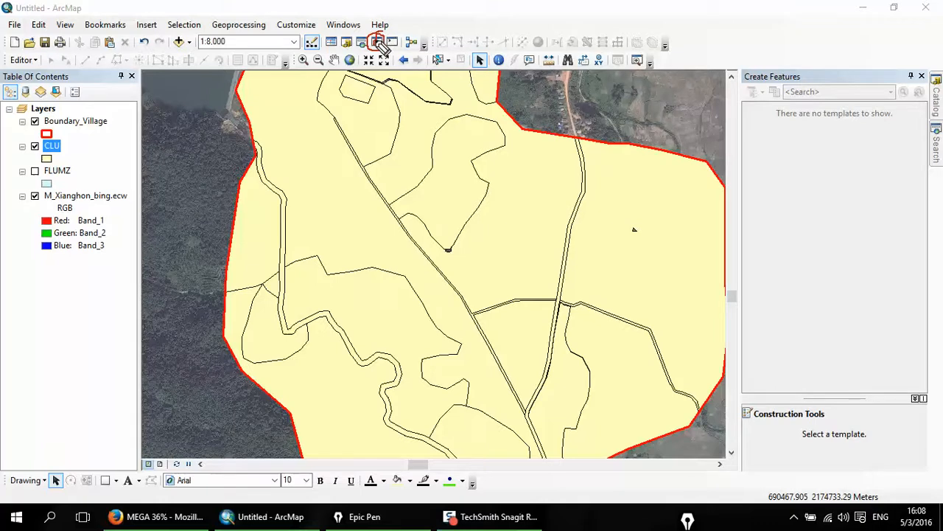
mouse_move(383, 45)
left_mouse_down()
mouse_move(425, 62)
mouse_move(424, 76)
left_mouse_up()
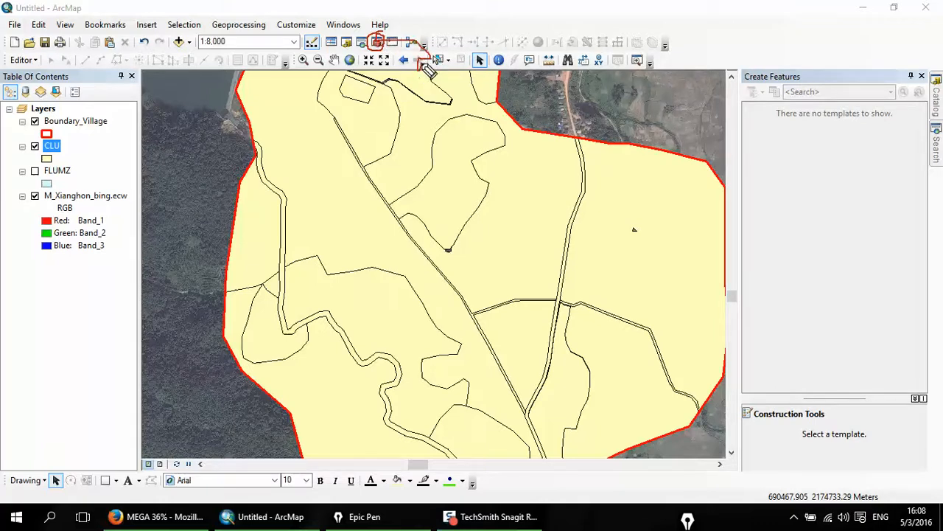
left_click_drag(423, 65, 411, 56)
key("ctrl+shift+2")
key("ctrl+shift+7")
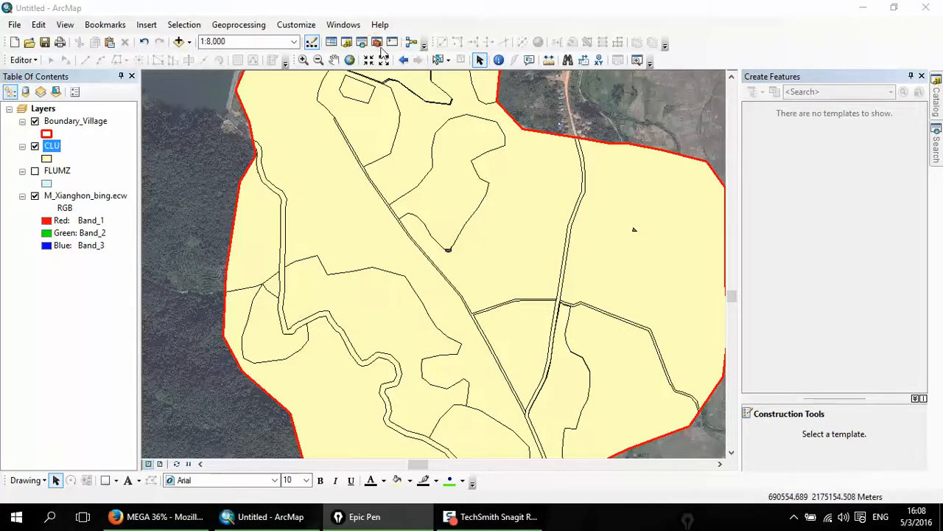
Open ArcToolbox, place it clear of the map's centre, and launch the Intersect tool from the Analysis Tools Overlay toolset
left_click(376, 43)
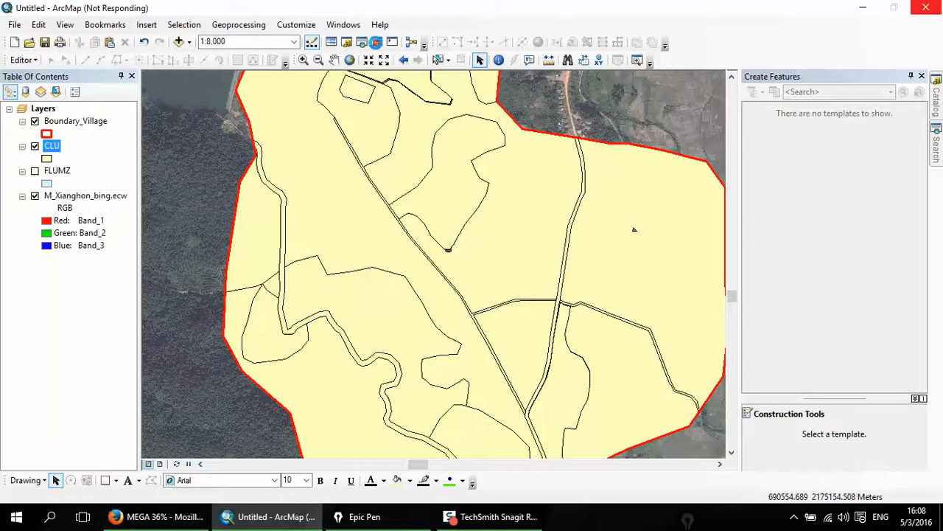
left_click_drag(435, 59, 622, 88)
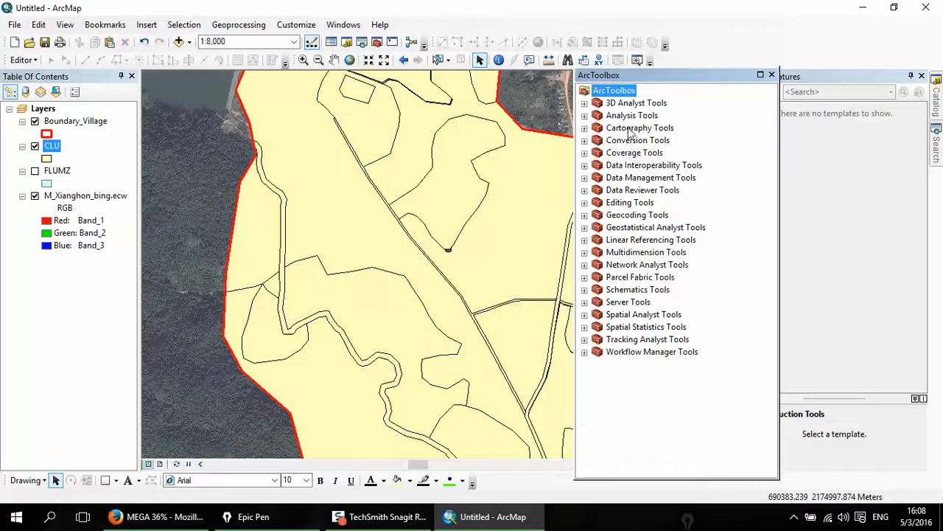
double_click(634, 117)
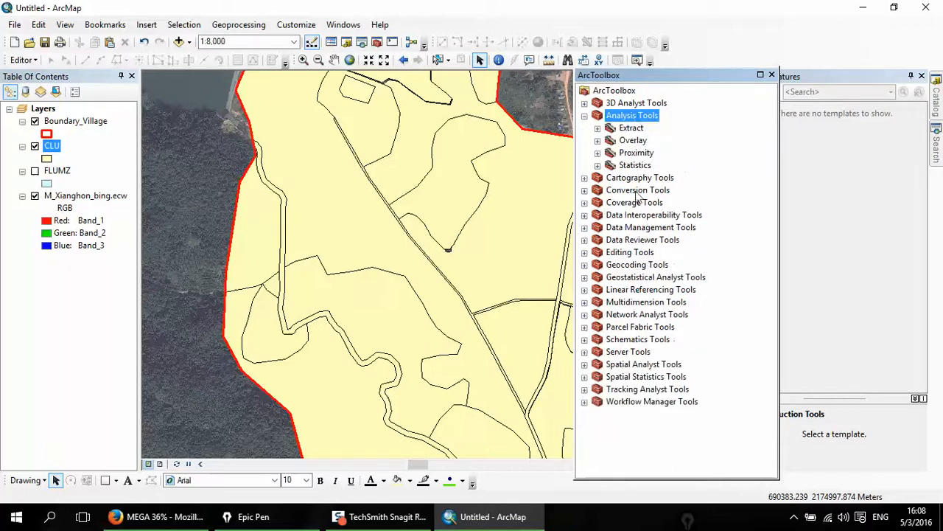
double_click(633, 141)
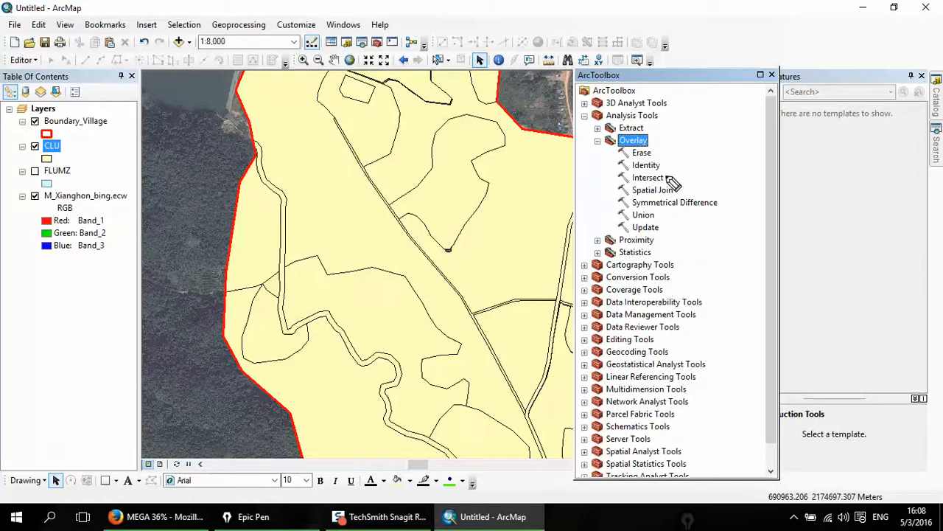
mouse_move(672, 180)
left_mouse_down()
mouse_move(616, 179)
mouse_move(665, 190)
mouse_move(668, 177)
left_mouse_up()
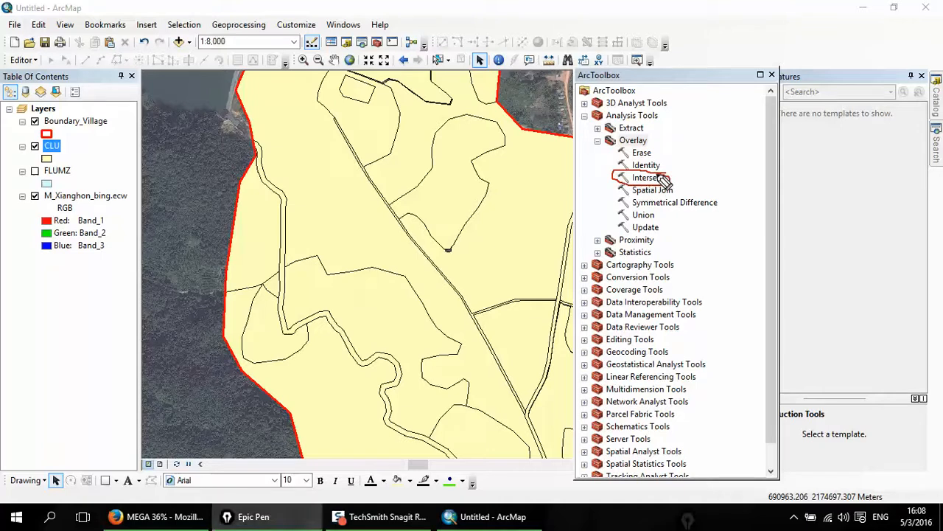
key("ctrl+shift+6")
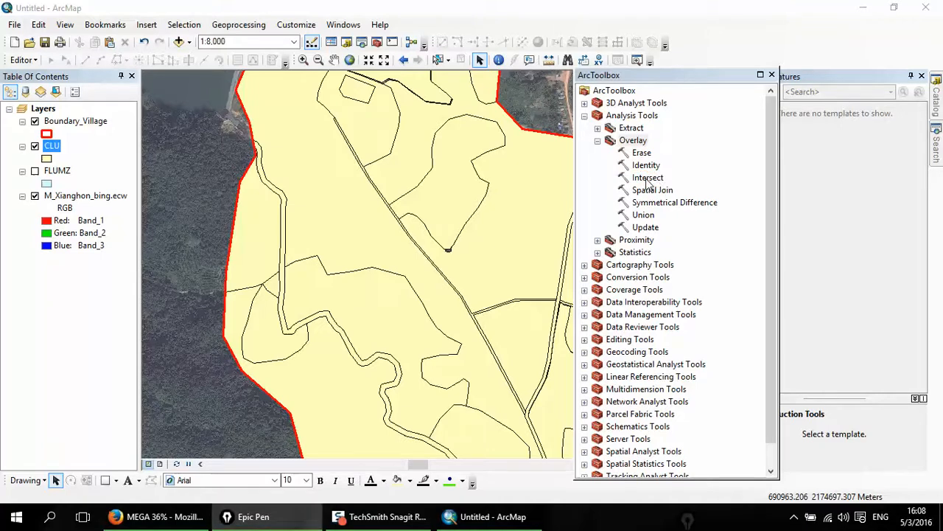
left_click(648, 179)
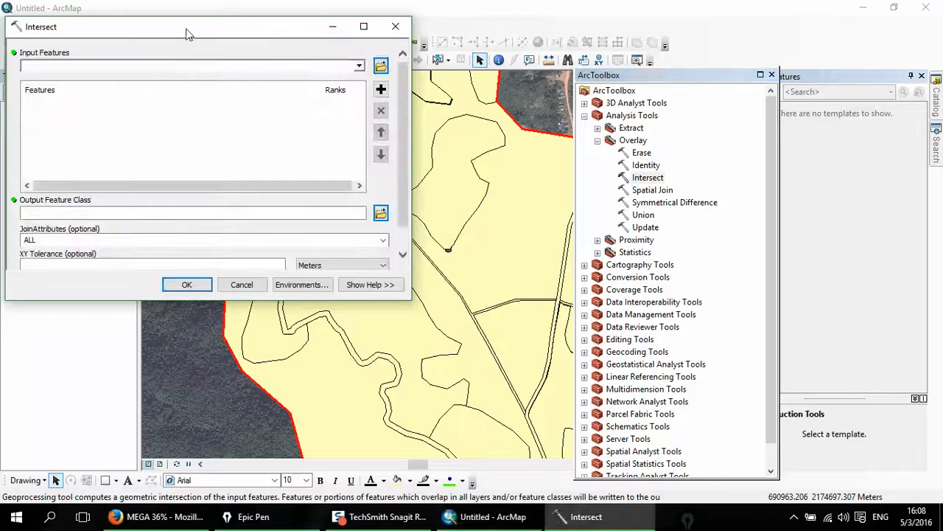
Add the CLU layer as the only input feature of the Intersect tool
left_click_drag(185, 29, 508, 121)
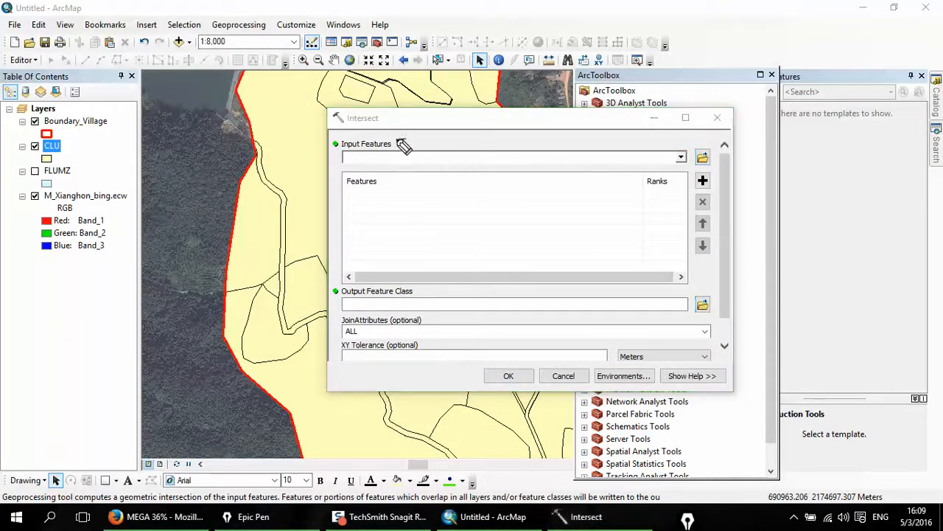
mouse_move(400, 143)
left_mouse_down()
mouse_move(349, 164)
mouse_move(390, 140)
left_mouse_up()
key("ctrl+z")
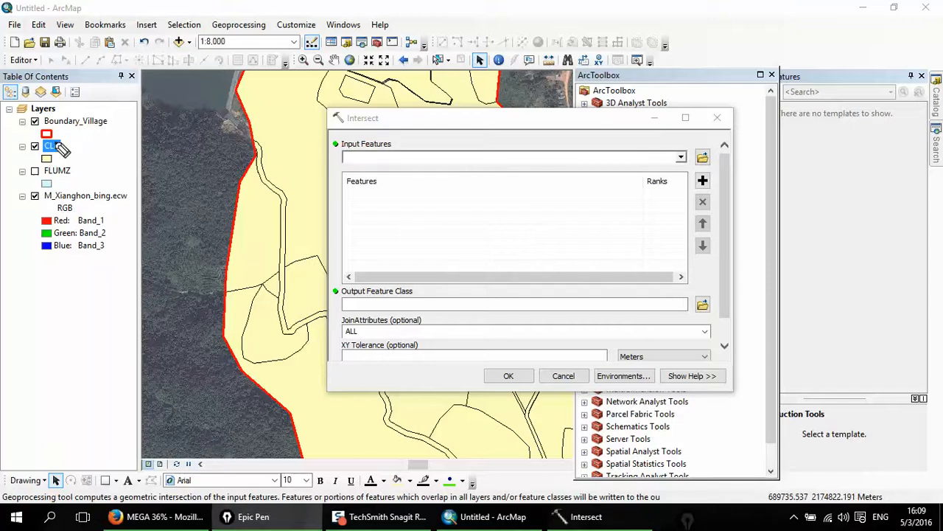
left_click(682, 161)
left_click(681, 161)
left_click(682, 160)
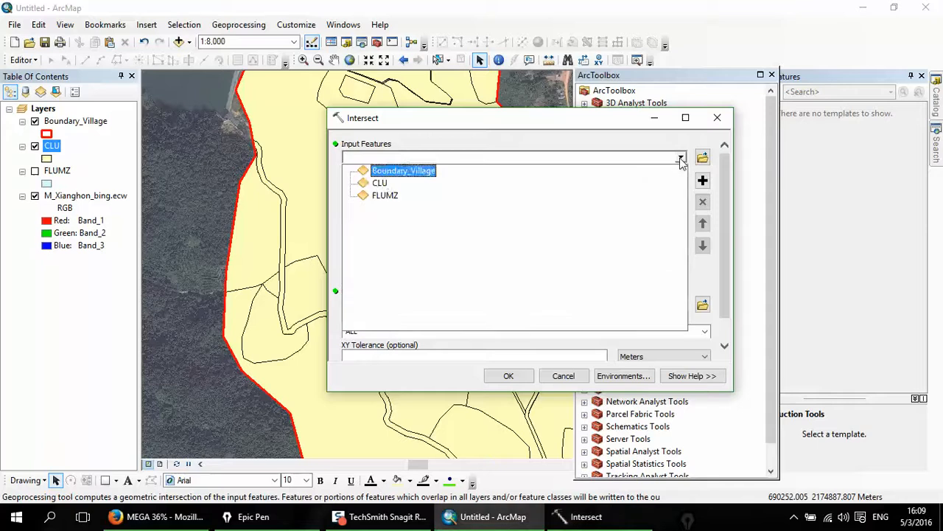
left_click(380, 182)
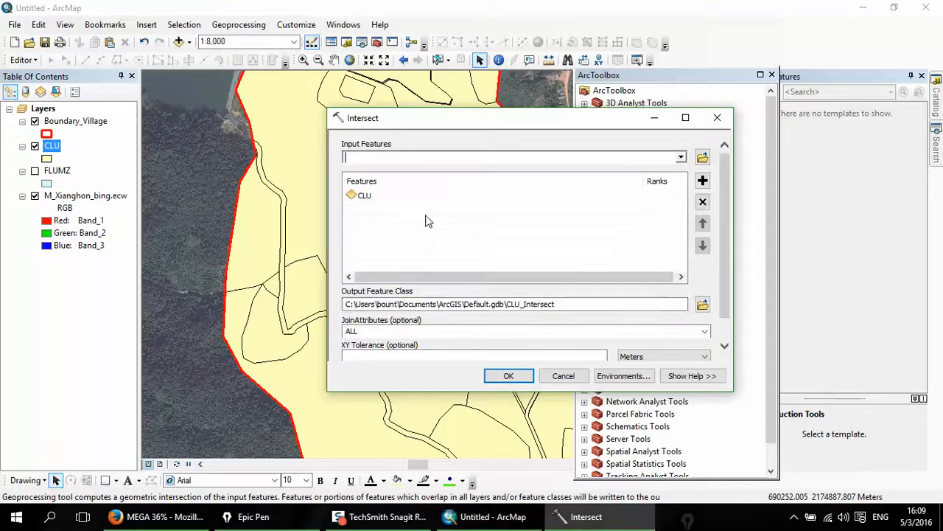
Run the Intersect tool on CLU with Default.gdb\CLU_Intersect as the output feature class, and dismiss the completion report
left_click_drag(546, 124, 656, 119)
left_click(618, 370)
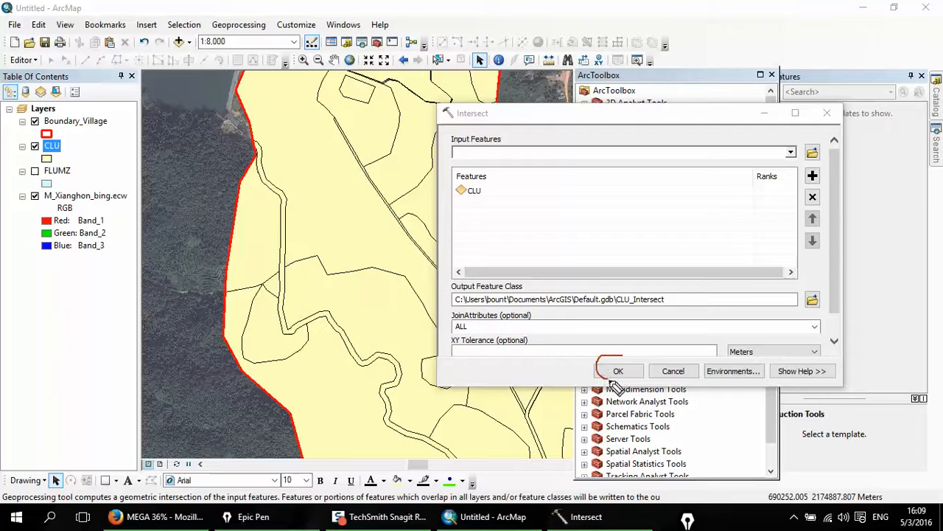
mouse_move(611, 380)
left_mouse_down()
mouse_move(635, 372)
mouse_move(617, 359)
left_mouse_up()
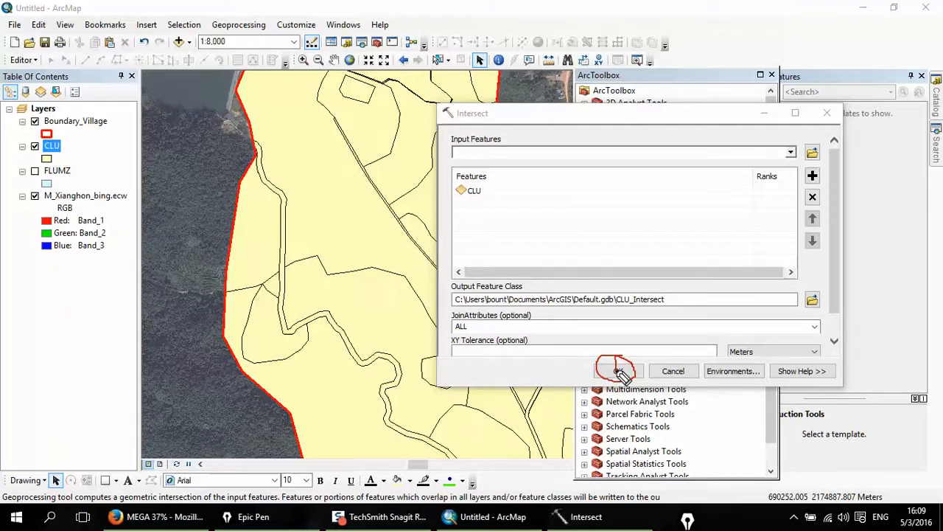
mouse_move(612, 363)
left_mouse_down()
mouse_move(645, 333)
mouse_move(638, 349)
left_mouse_up()
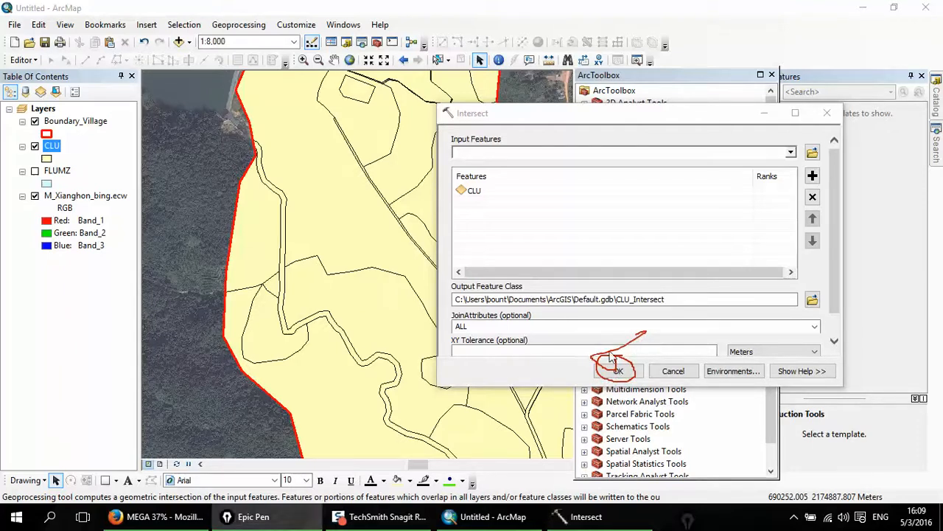
key("ctrl+shift+7")
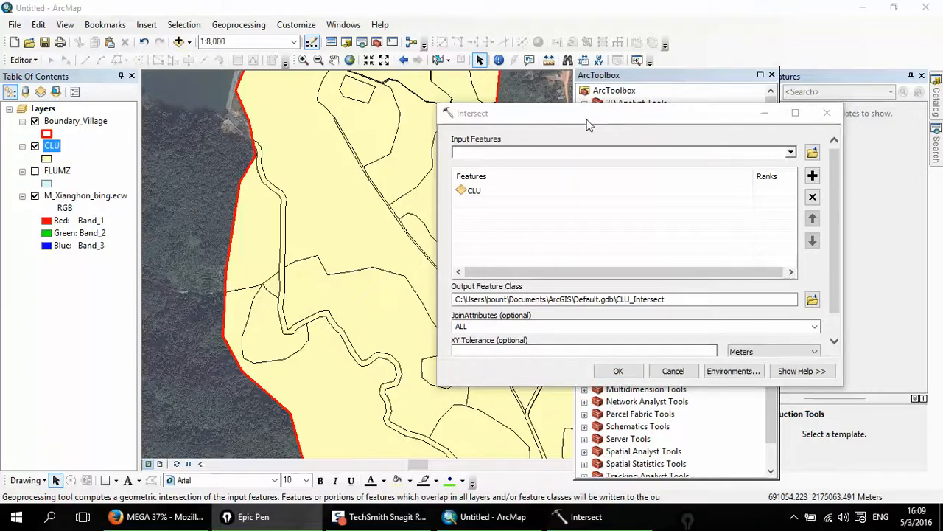
left_click_drag(588, 124, 518, 91)
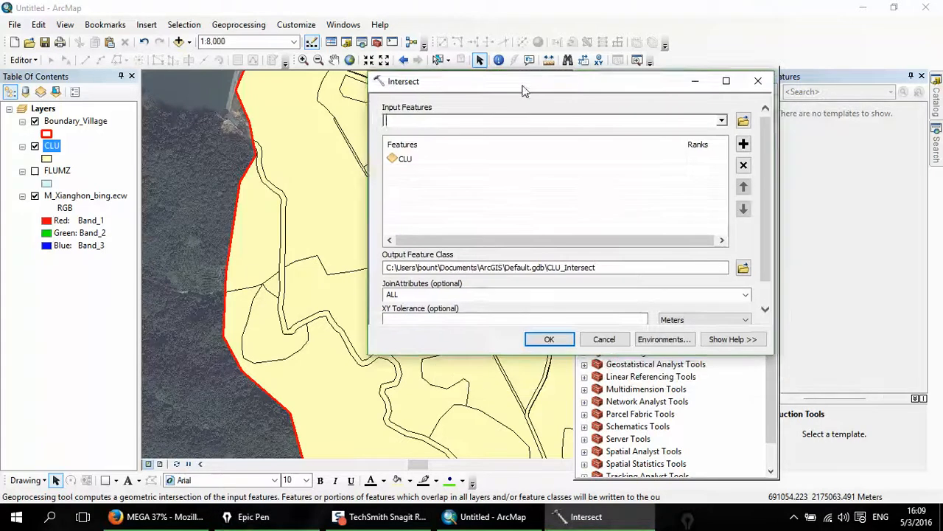
left_click(548, 339)
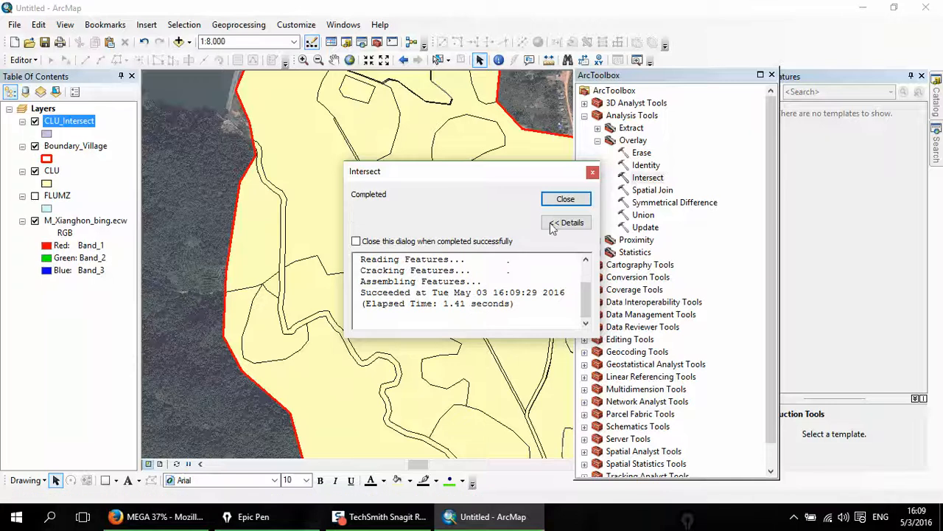
left_click(564, 201)
Close ArcToolbox and open the attribute table of the CLU_Intersect layer
scroll(382, 299, "up", 3)
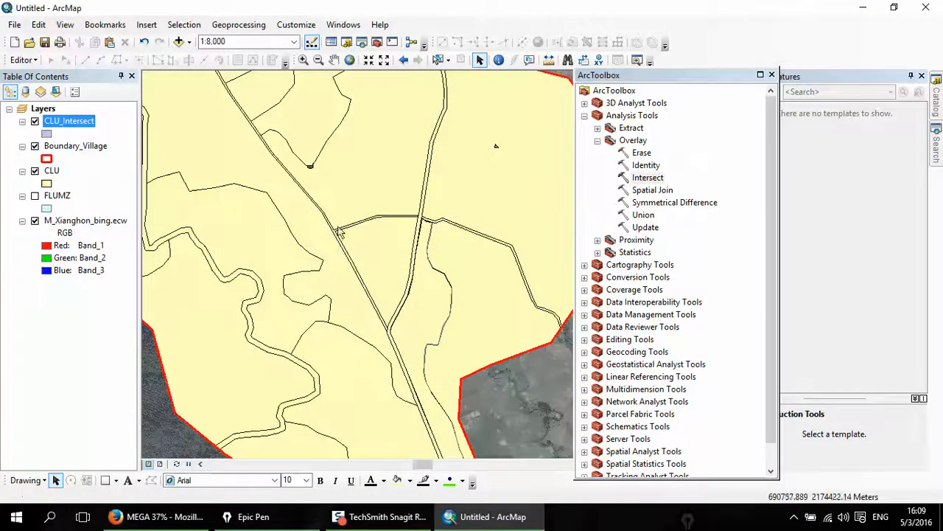
left_click_drag(320, 195, 430, 309)
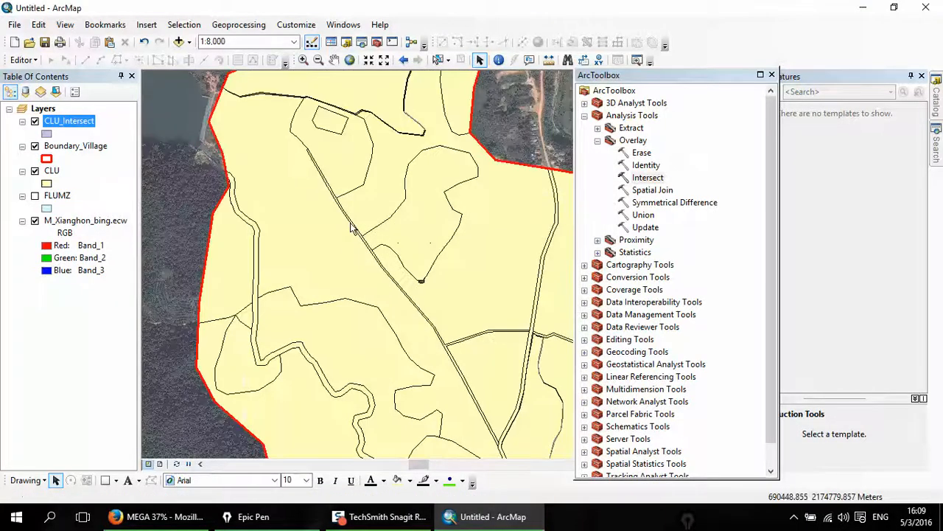
left_click(771, 76)
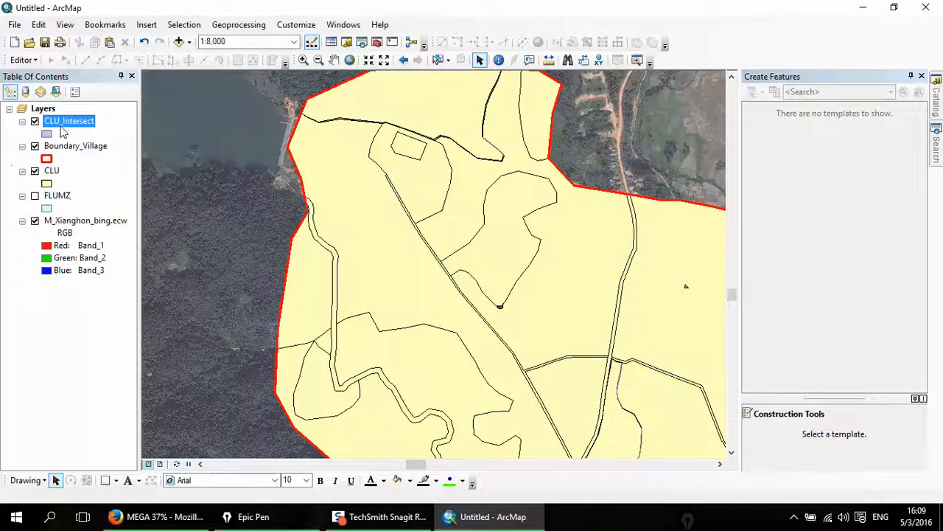
right_click(63, 130)
left_click(125, 158)
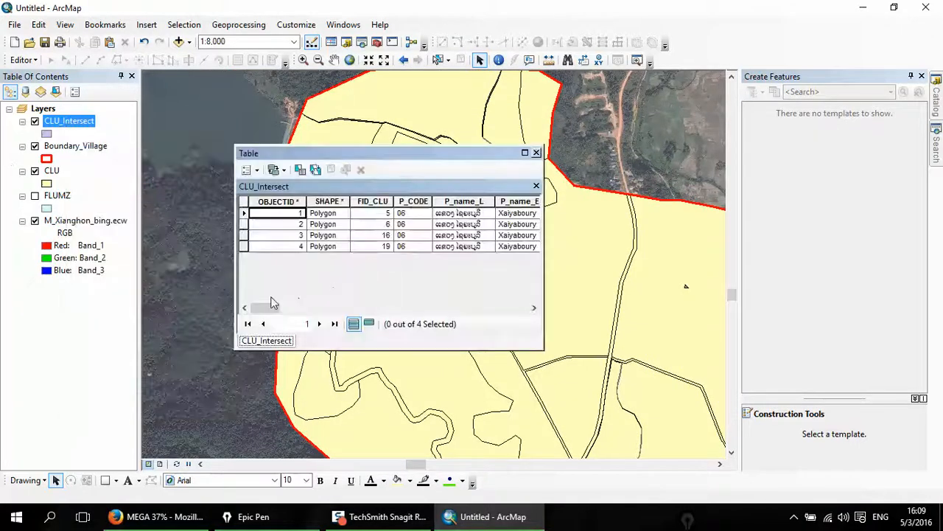
Examine the overlap records in the CLU_Intersect table against the map, and close the table
left_click_drag(370, 152, 603, 212)
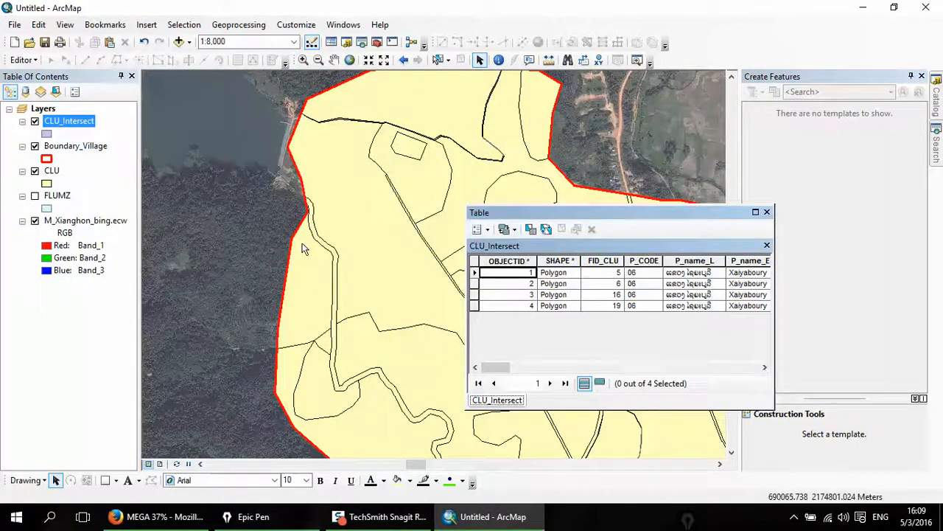
left_click_drag(302, 243, 189, 180)
left_click(546, 213)
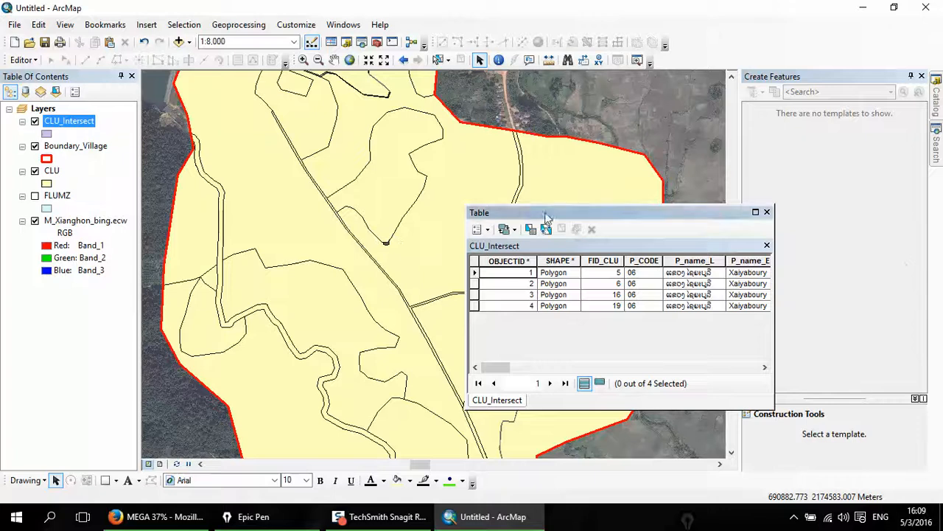
left_click_drag(546, 213, 328, 195)
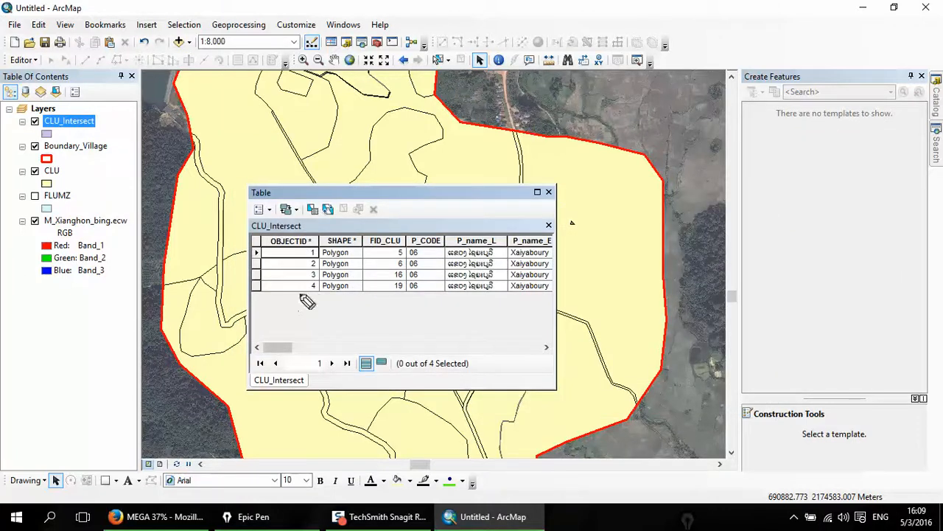
mouse_move(321, 241)
left_mouse_down()
mouse_move(270, 243)
mouse_move(330, 295)
left_mouse_up()
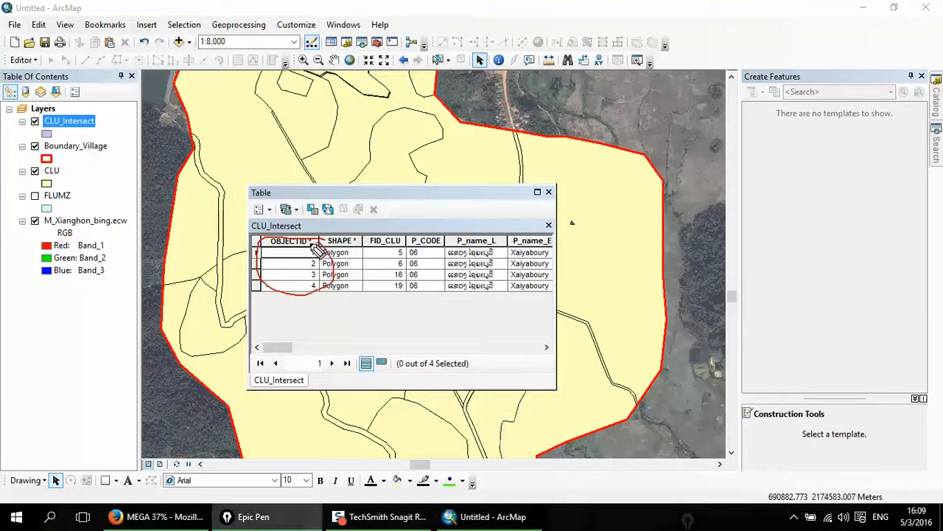
mouse_move(79, 116)
left_mouse_down()
mouse_move(25, 151)
mouse_move(110, 127)
mouse_move(77, 111)
mouse_move(94, 139)
left_mouse_up()
key("ctrl+shift+2")
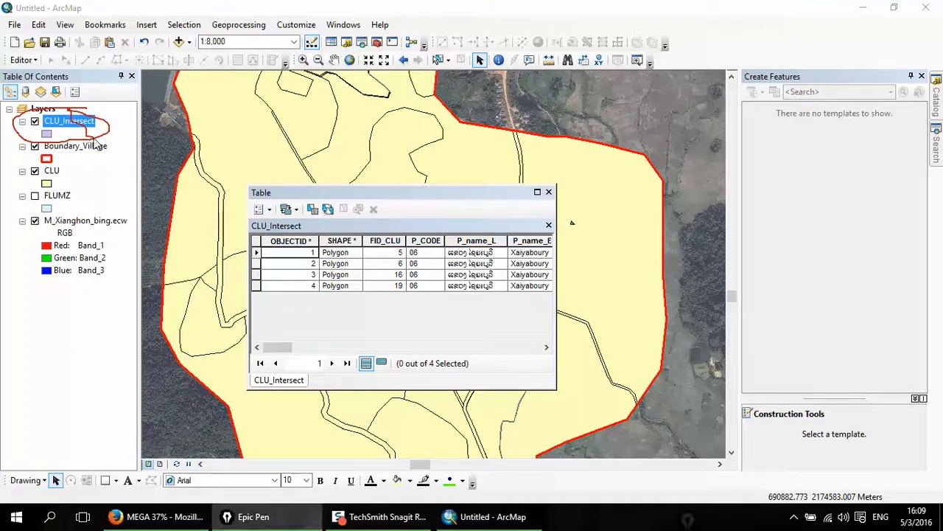
left_click(549, 193)
left_click_drag(283, 191, 366, 222)
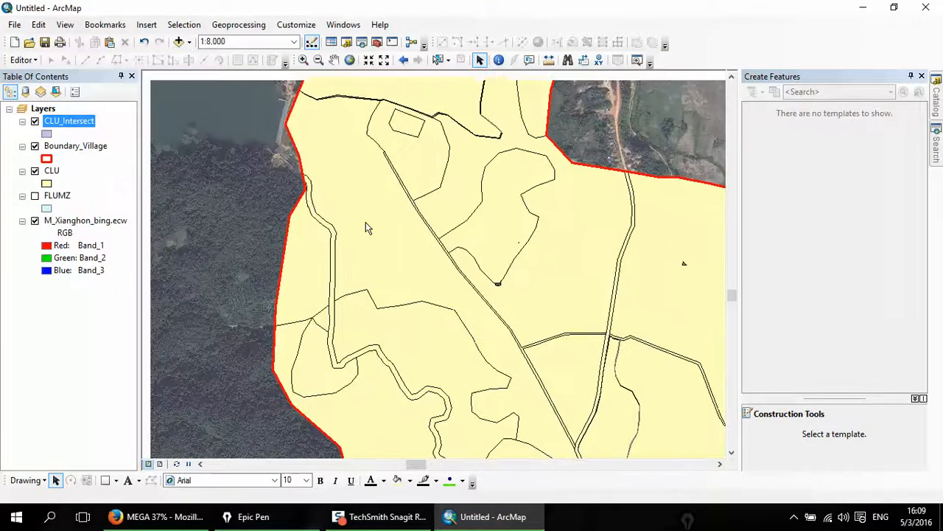
Reopen the CLU_Intersect attribute table, place it beside the overlap area, and zoom to the record with OBJECTID 1
right_click(82, 127)
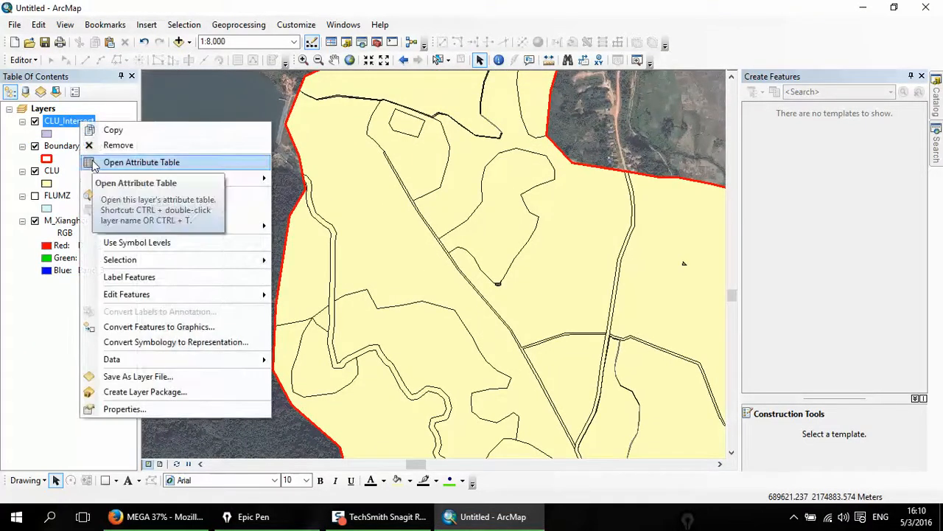
left_click(92, 160)
left_click_drag(354, 196, 603, 201)
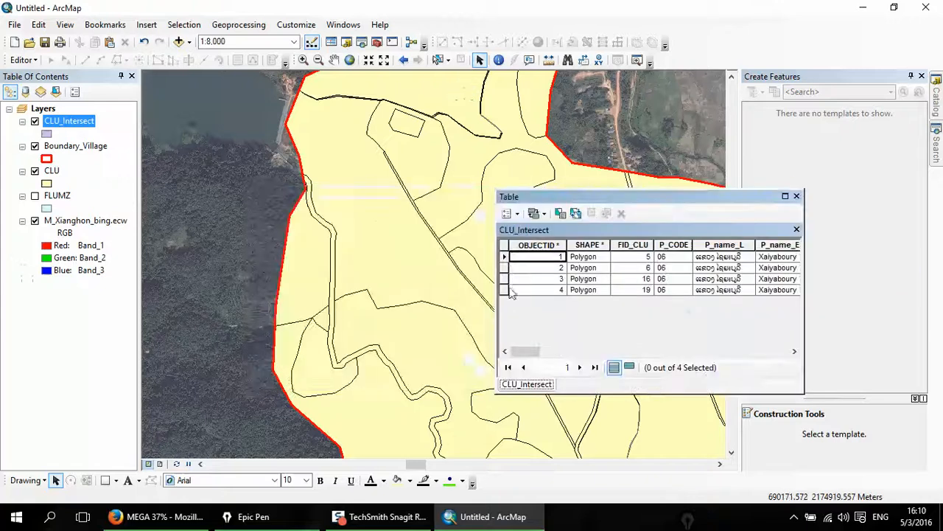
double_click(505, 257)
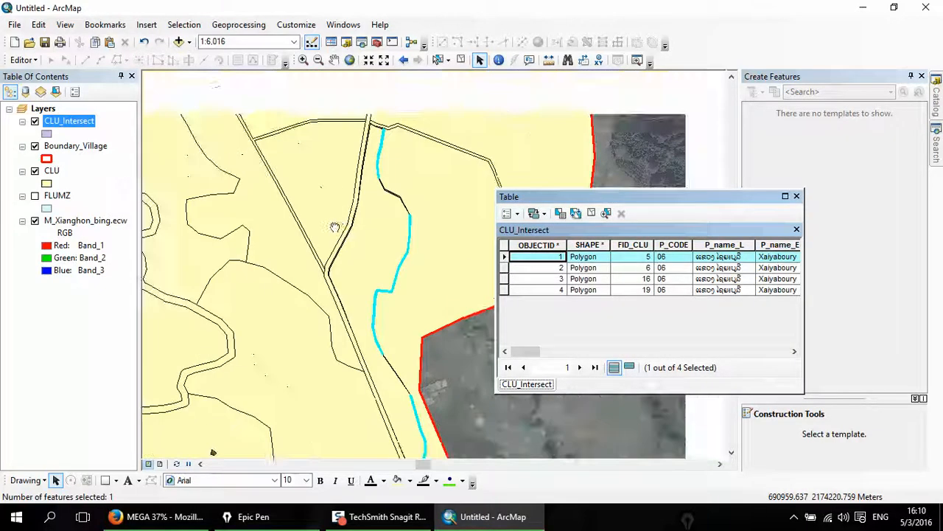
scroll(350, 267, "up", 2)
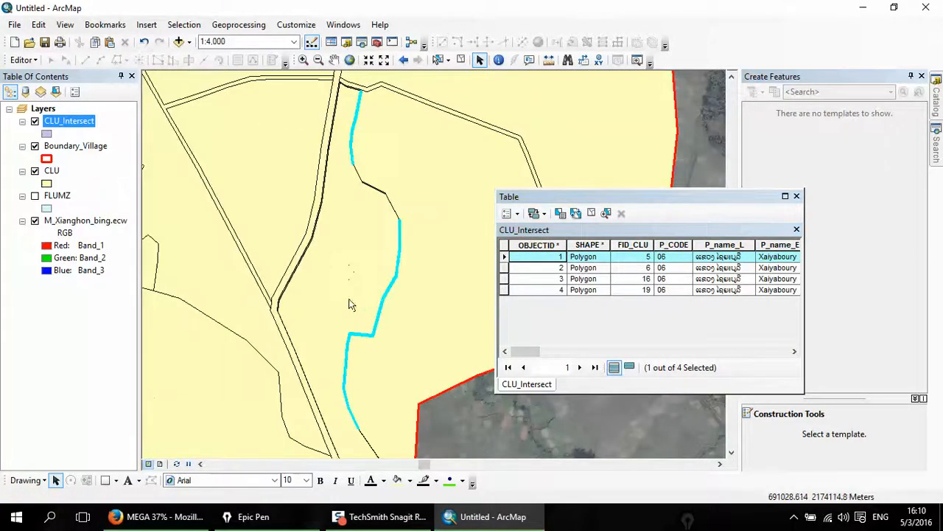
Hide the Boundary_Village and CLU_Intersect layers so that only CLU is drawn over the imagery
left_click(35, 147)
left_click_drag(337, 241, 186, 204)
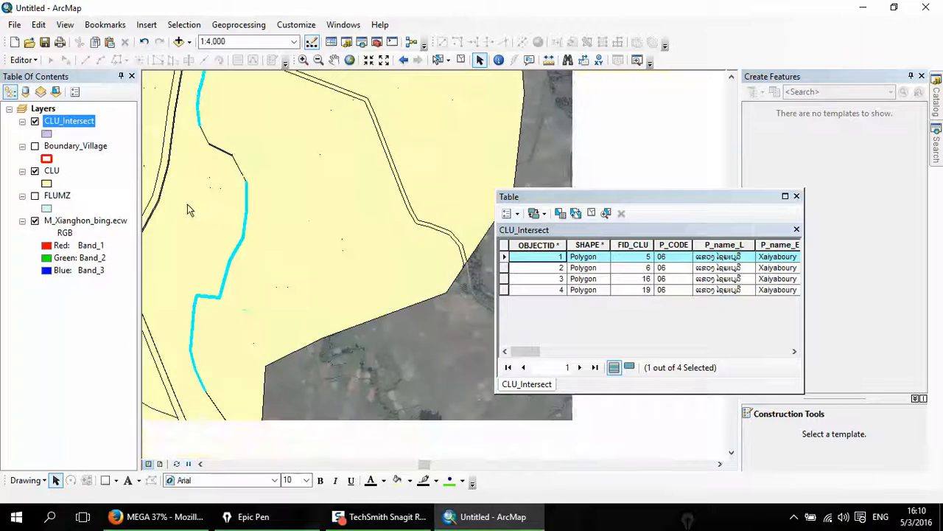
left_click_drag(263, 221, 297, 263)
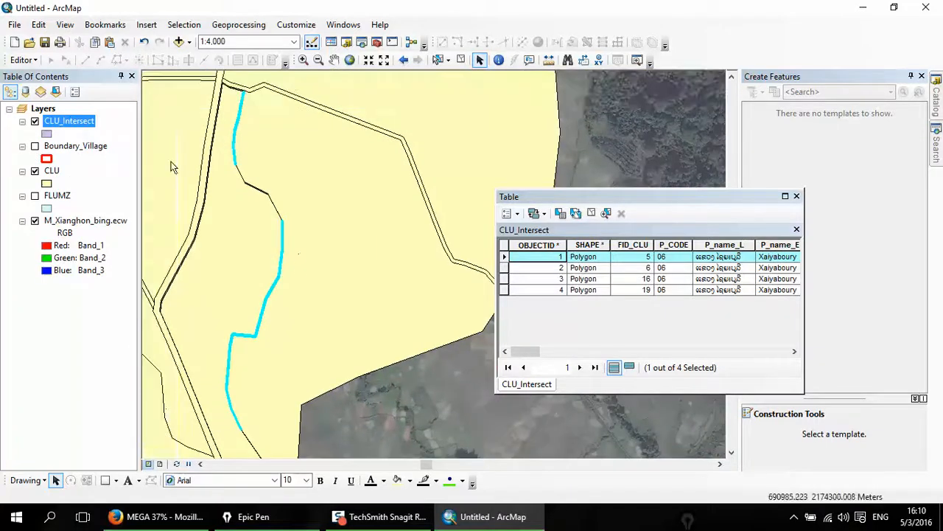
left_click(35, 122)
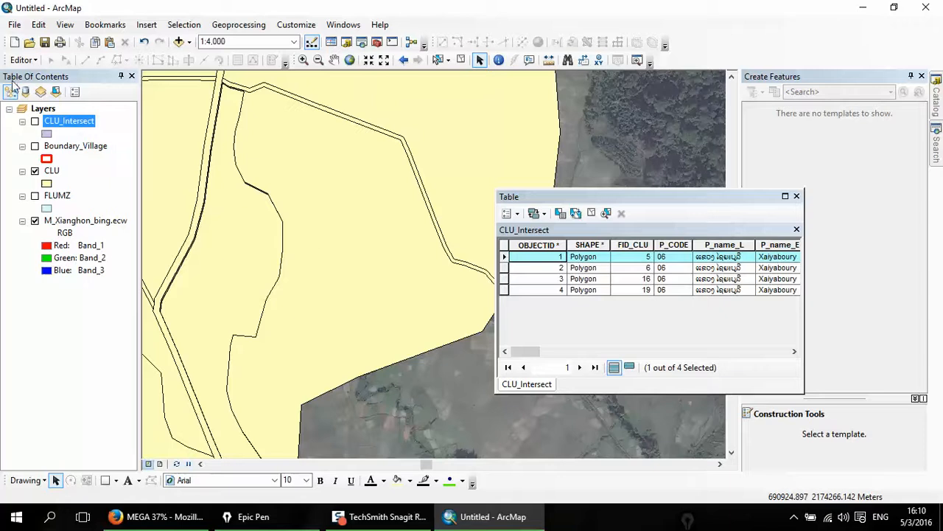
Start an edit session on the CLU layer
left_click(23, 59)
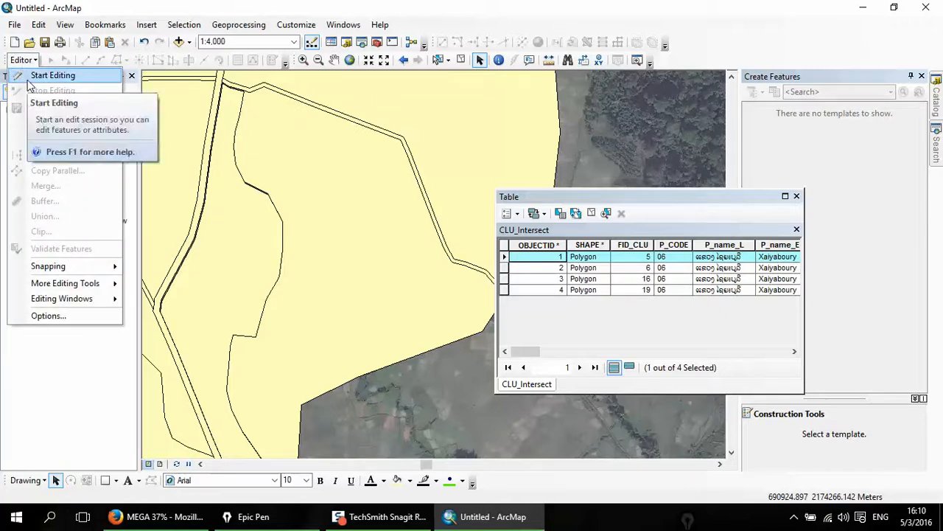
left_click(51, 75)
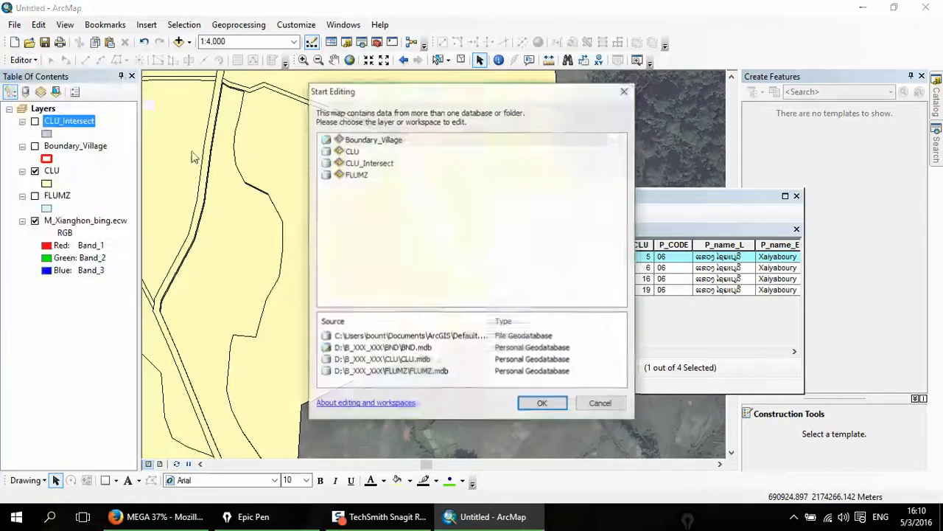
double_click(353, 152)
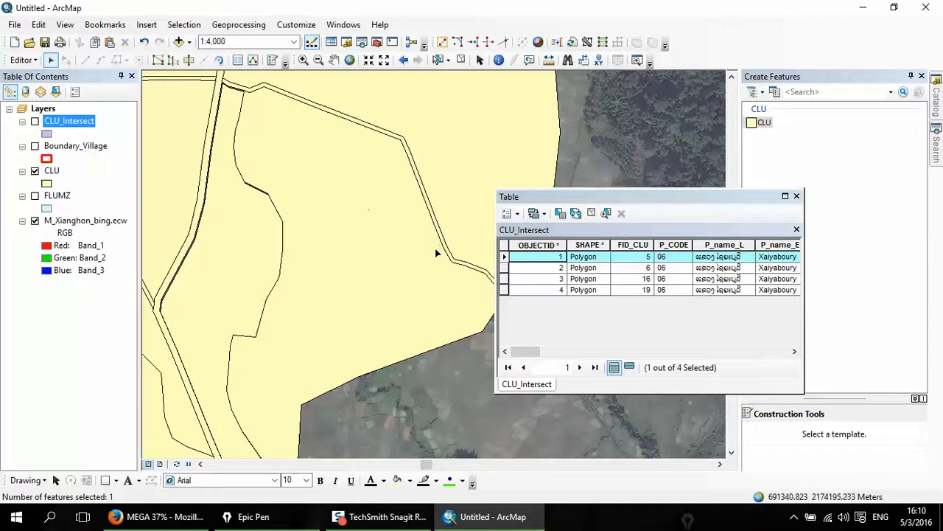
Zoom to the OBJECTID 1 overlap again and select the CLU polygon whose edge runs along it
double_click(504, 260)
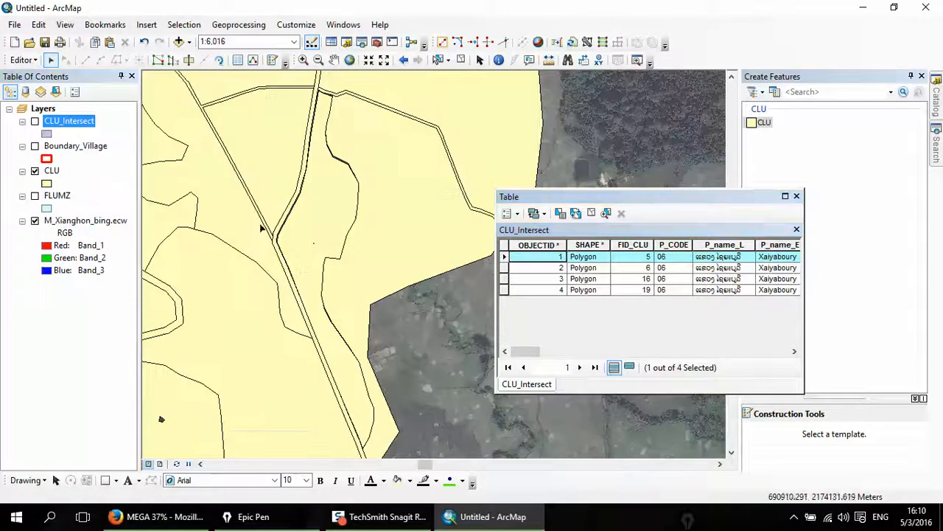
left_click(34, 120)
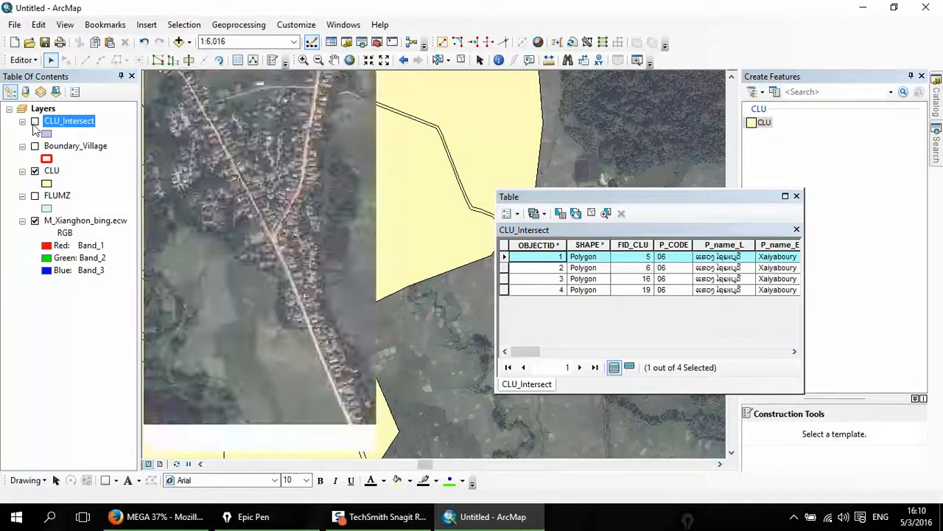
left_click(446, 332)
scroll(381, 299, "down", 1)
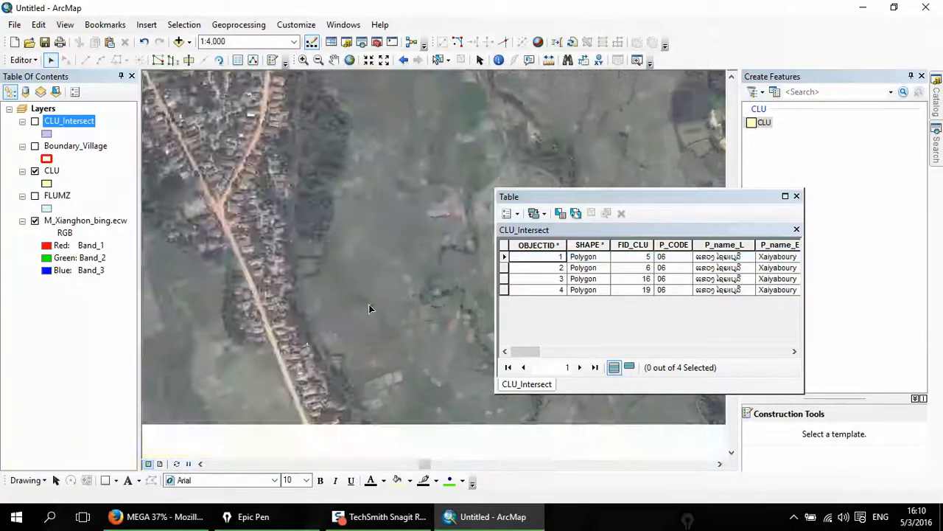
left_click(385, 231)
scroll(413, 251, "down", 2)
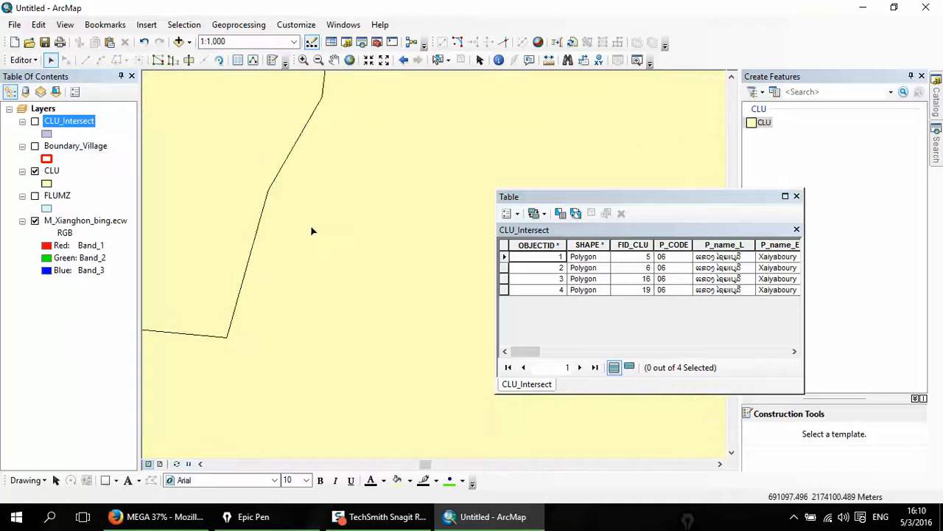
scroll(345, 196, "down", 2)
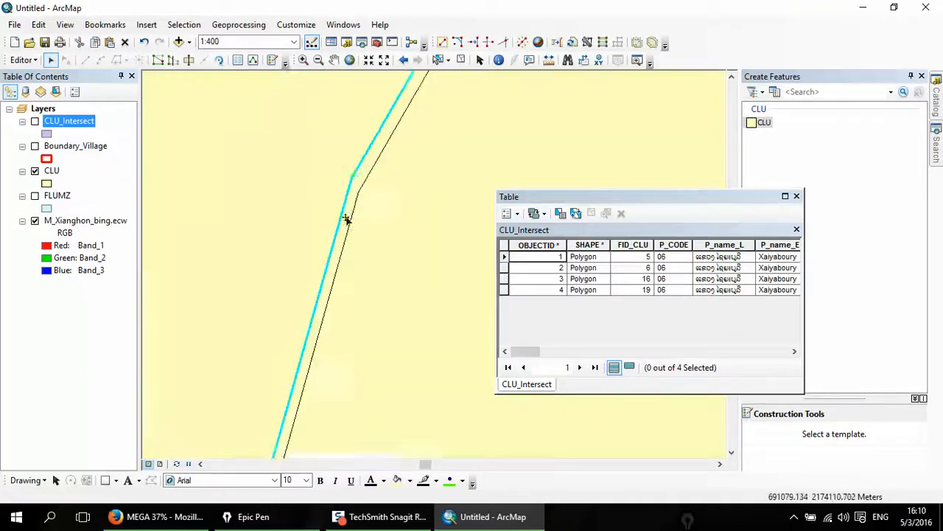
Show the CLU_Intersect layer again and select the large CLU polygon east of the OBJECTID 1 overlap
left_click_drag(376, 219, 287, 167)
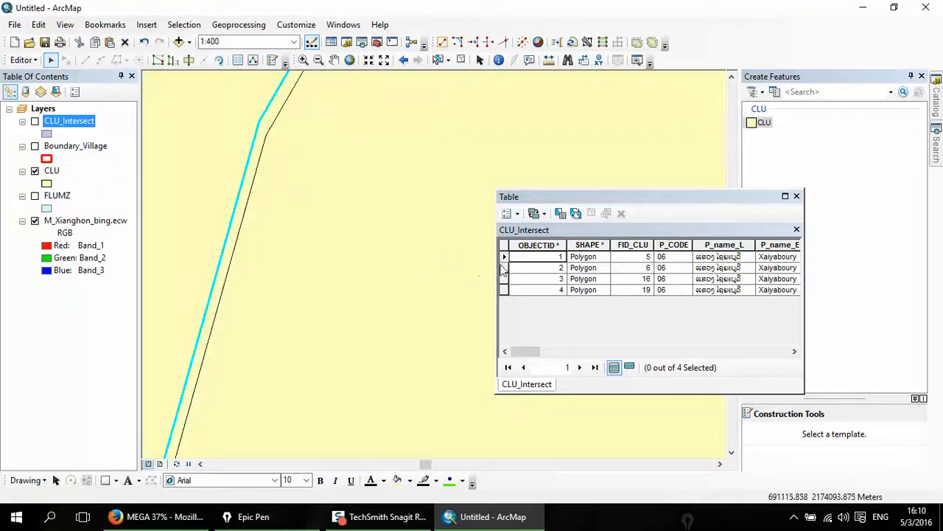
left_click(504, 257)
scroll(404, 250, "up", 4)
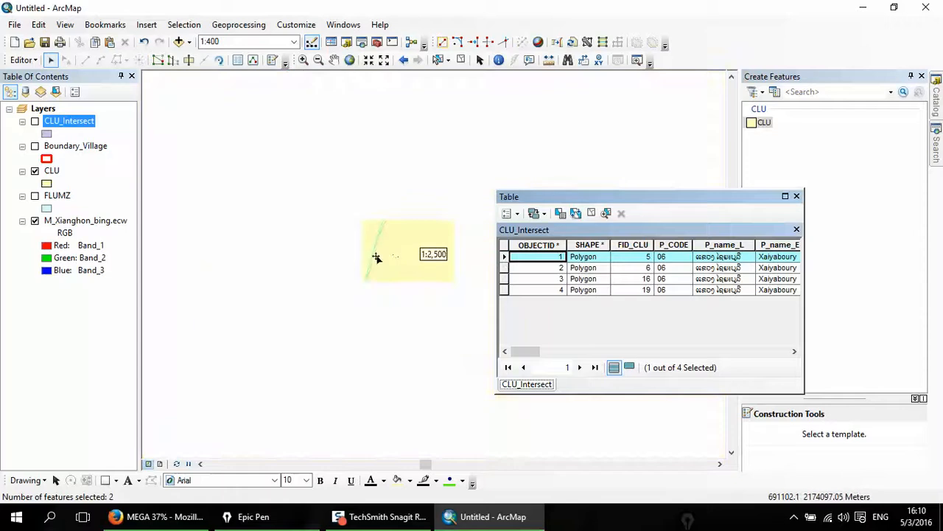
left_click_drag(379, 257, 214, 232)
left_click(414, 358)
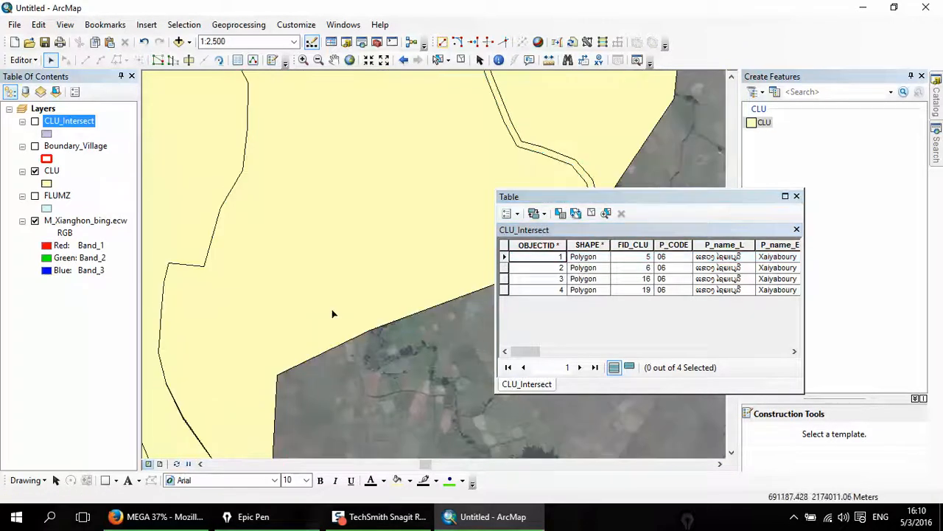
left_click(35, 123)
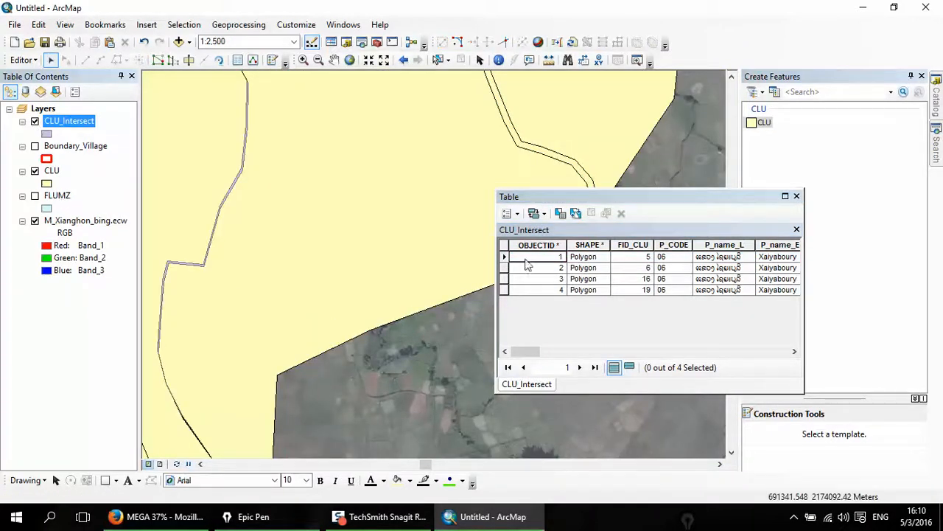
left_click_drag(342, 287, 383, 339)
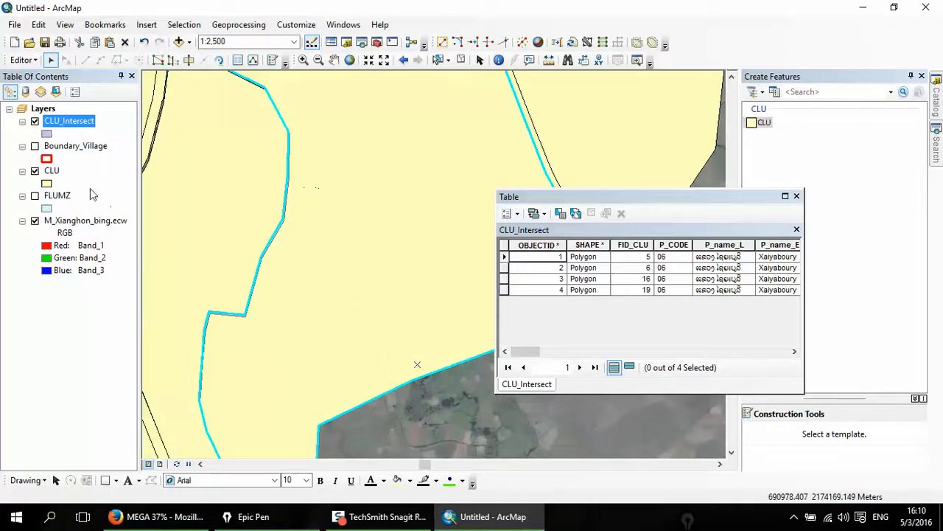
Clip the neighbouring CLU features with the selected polygon at buffer distance 0.000, discarding the area that intersects
mouse_move(34, 54)
left_mouse_down()
mouse_move(17, 70)
mouse_move(34, 60)
left_mouse_up()
left_click(32, 60)
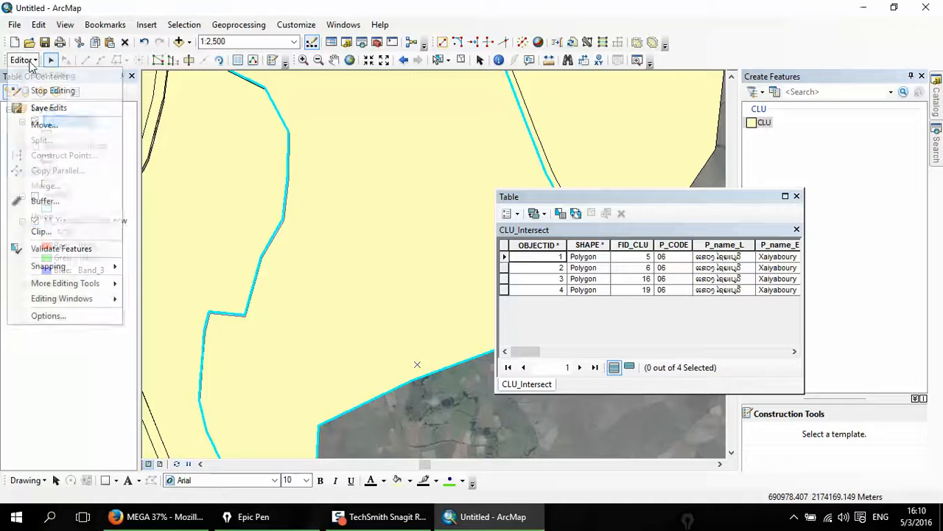
left_click(44, 234)
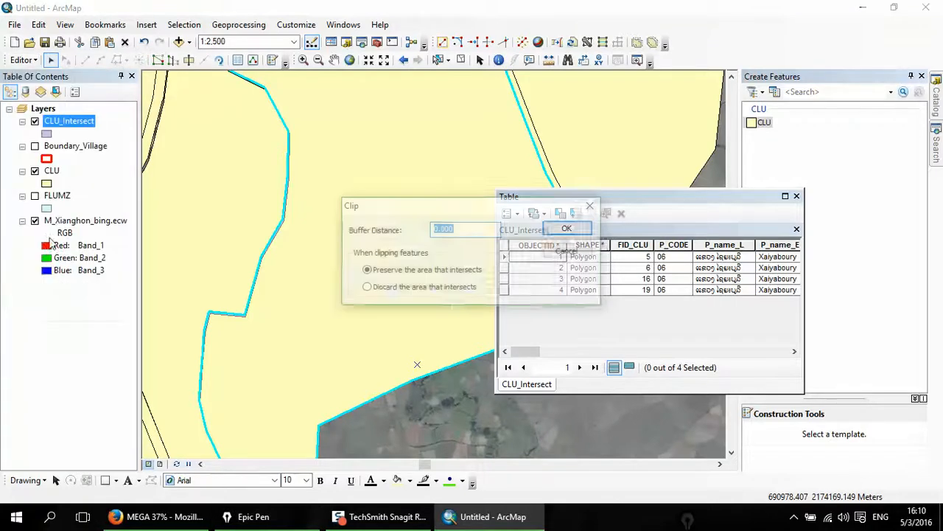
left_click(365, 288)
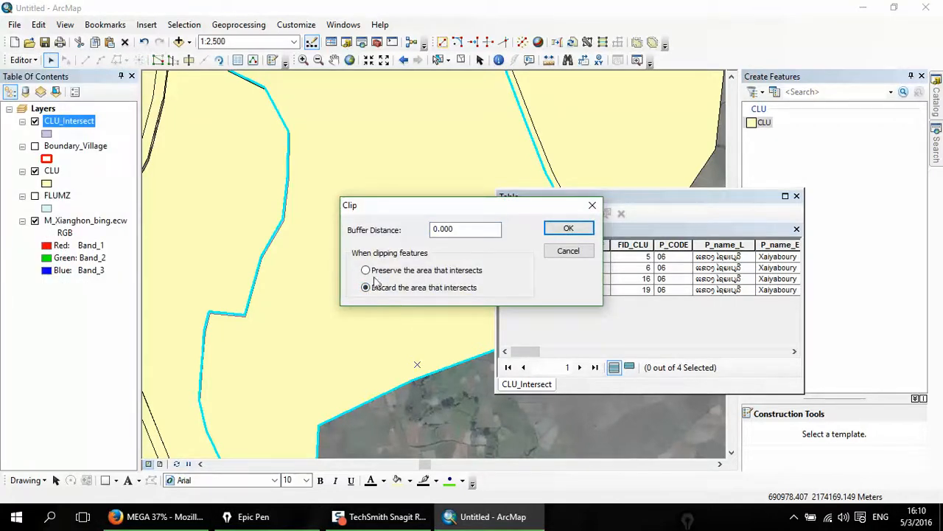
left_click(568, 228)
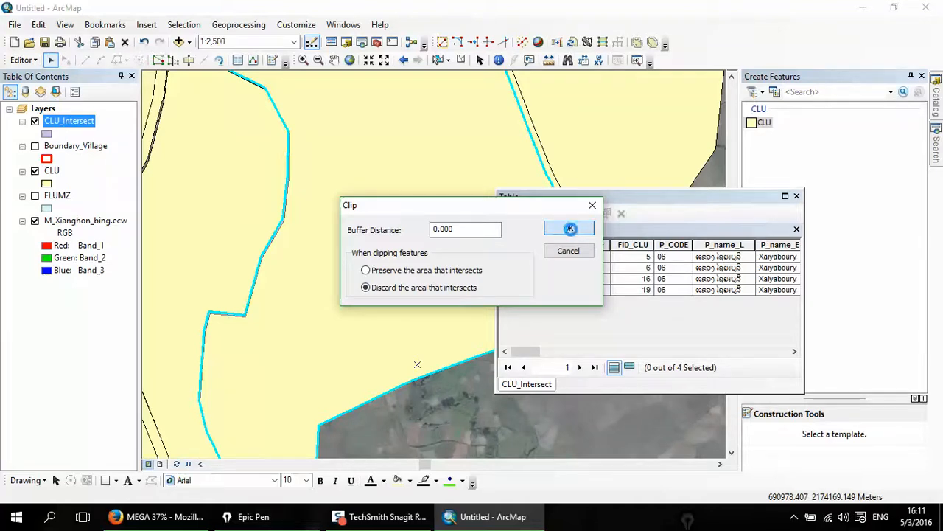
Zoom to the OBJECTID 2 overlap and select the narrow CLU polygon between it and the road
scroll(347, 319, "up", 5)
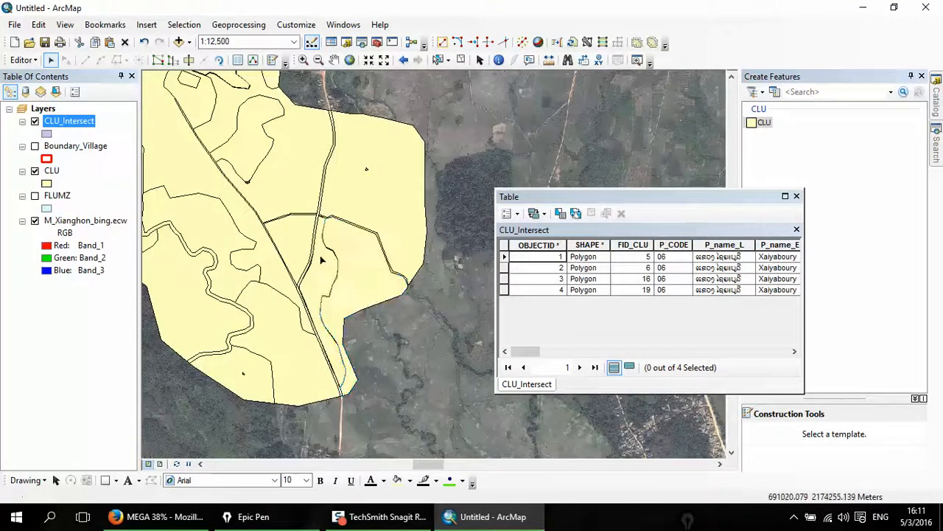
scroll(330, 287, "down", 3)
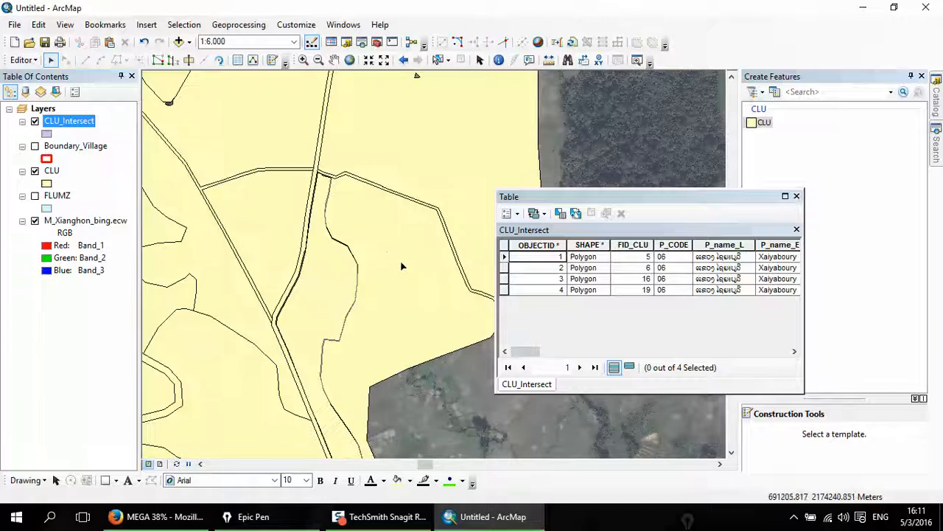
double_click(504, 268)
left_click_drag(379, 255, 277, 245)
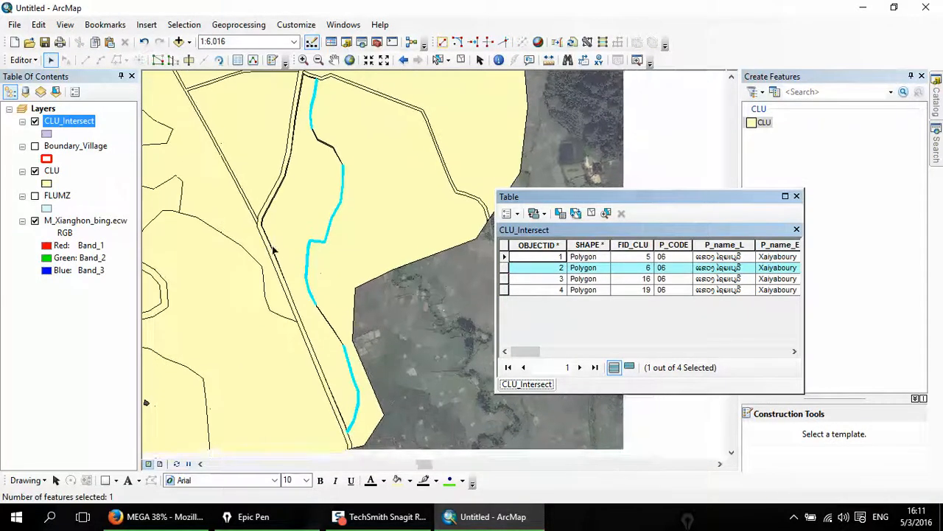
left_click(431, 310)
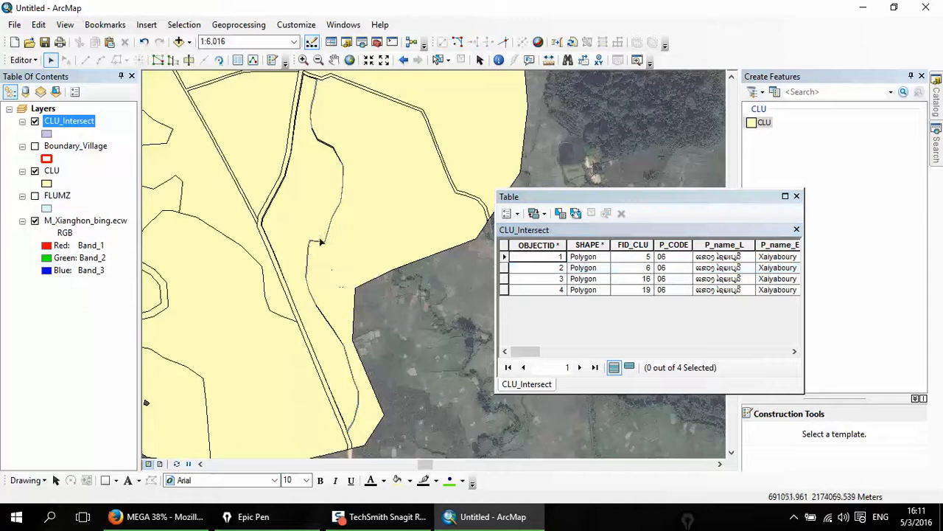
left_click(307, 201)
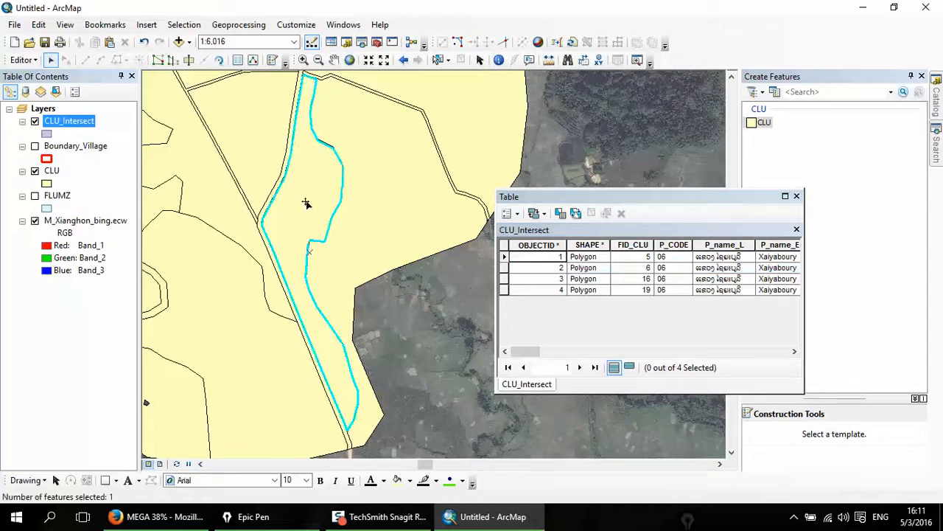
Clip against the selected narrow polygon, discarding the area that intersects, and clear the selection
left_click(21, 60)
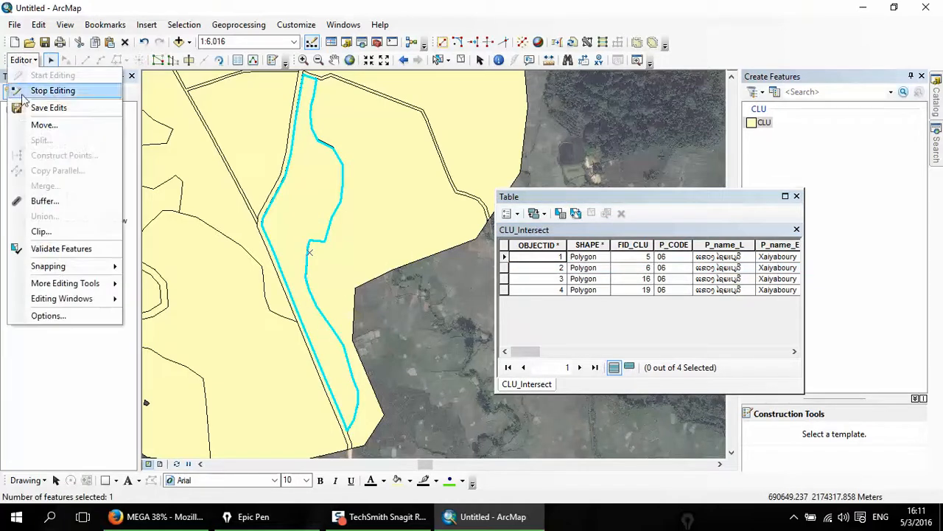
left_click(46, 232)
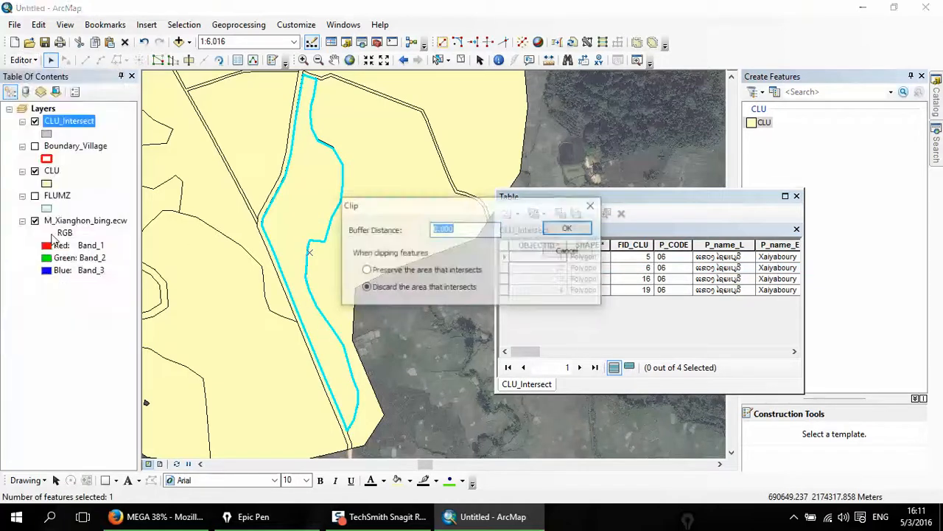
left_click(567, 227)
left_click(418, 297)
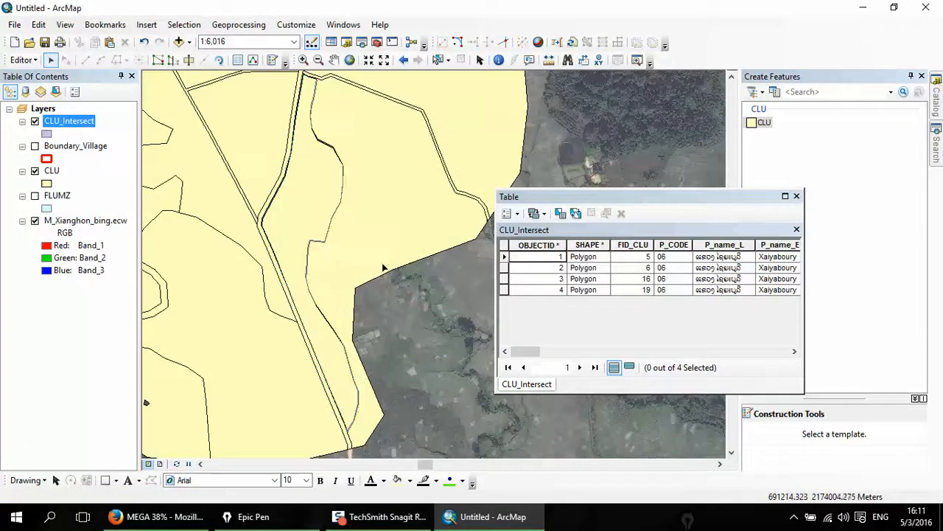
left_click_drag(389, 195, 391, 183)
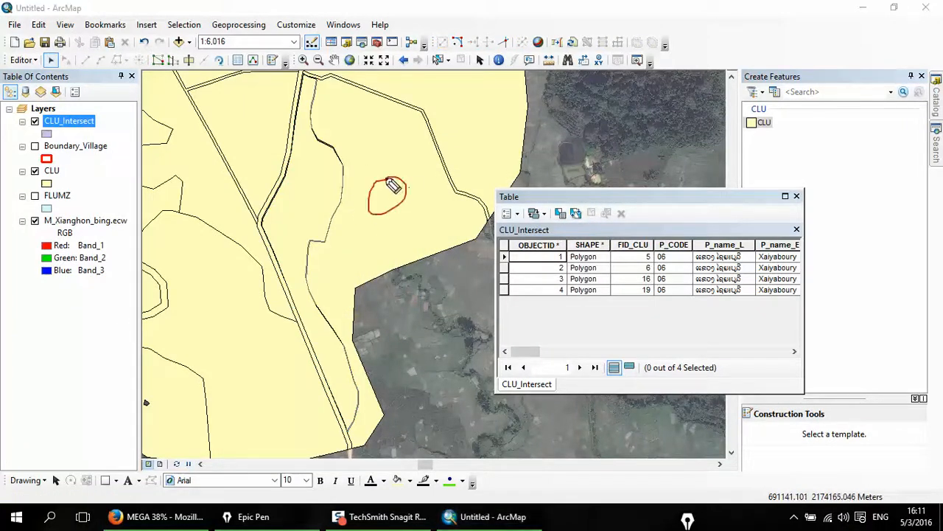
mouse_move(313, 180)
left_mouse_down()
mouse_move(298, 186)
mouse_move(301, 204)
mouse_move(338, 197)
left_mouse_up()
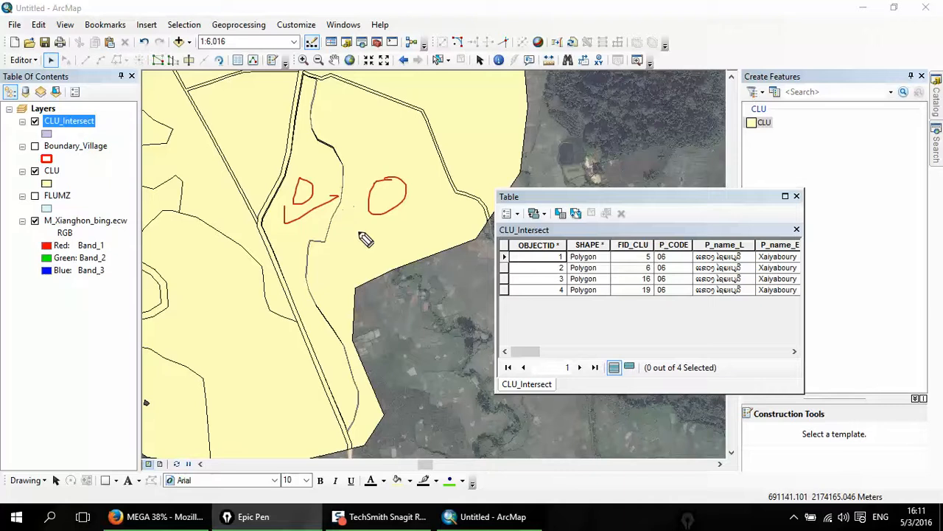
left_click_drag(359, 231, 388, 235)
key("ctrl+shift+7")
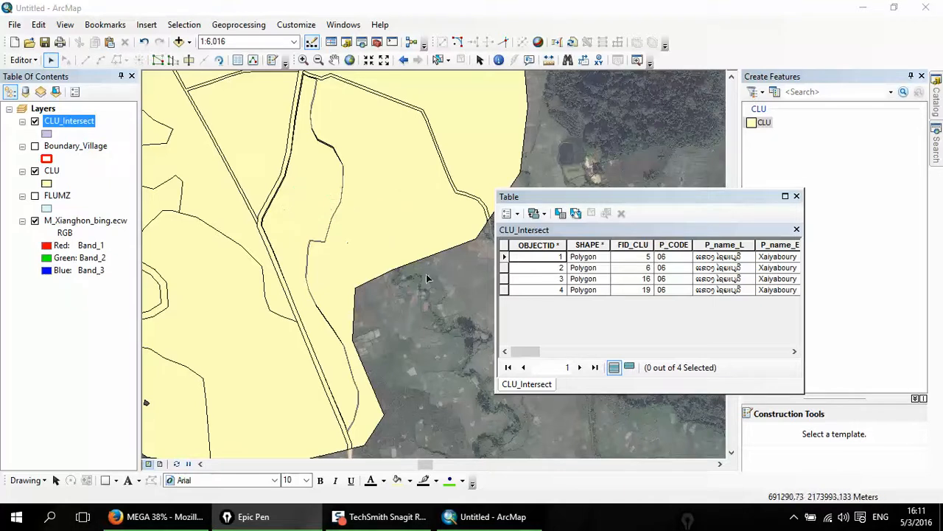
Zoom to the overlap of the CLU_Intersect record with OBJECTID 3 and bring its surroundings into view
double_click(505, 282)
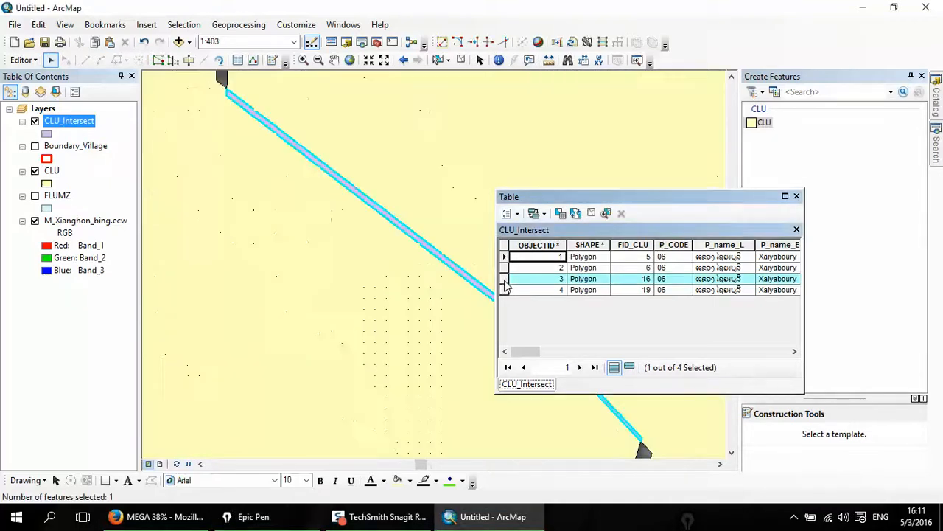
scroll(298, 257, "down", 5)
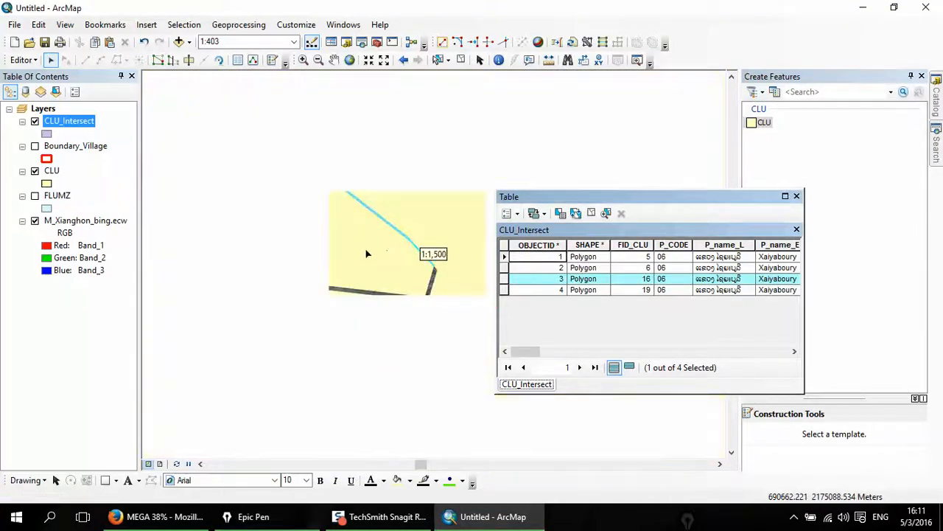
left_click_drag(349, 232, 263, 301)
left_click_drag(353, 266, 175, 183)
left_click(489, 190)
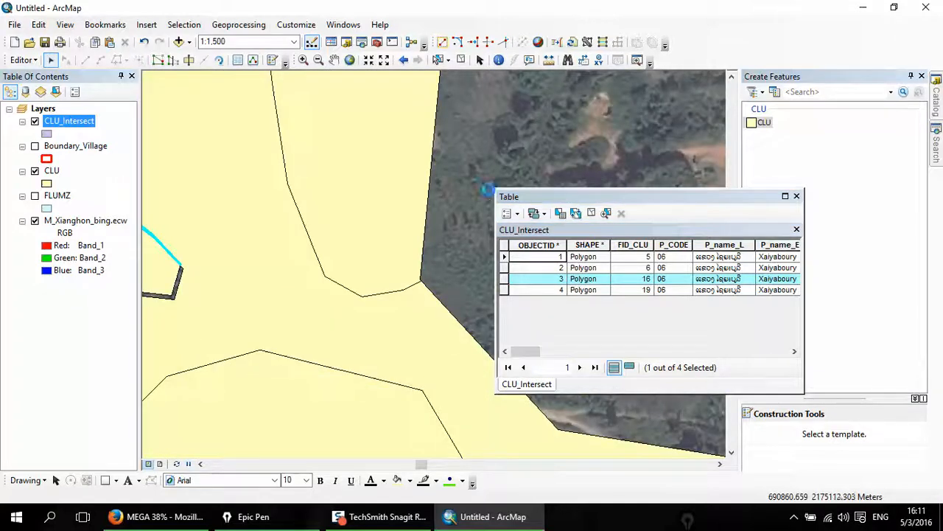
left_click_drag(236, 231, 332, 221)
Hide the CLU_Intersect layer and select the CLU polygon west of the OBJECTID 3 overlap
left_click(258, 160)
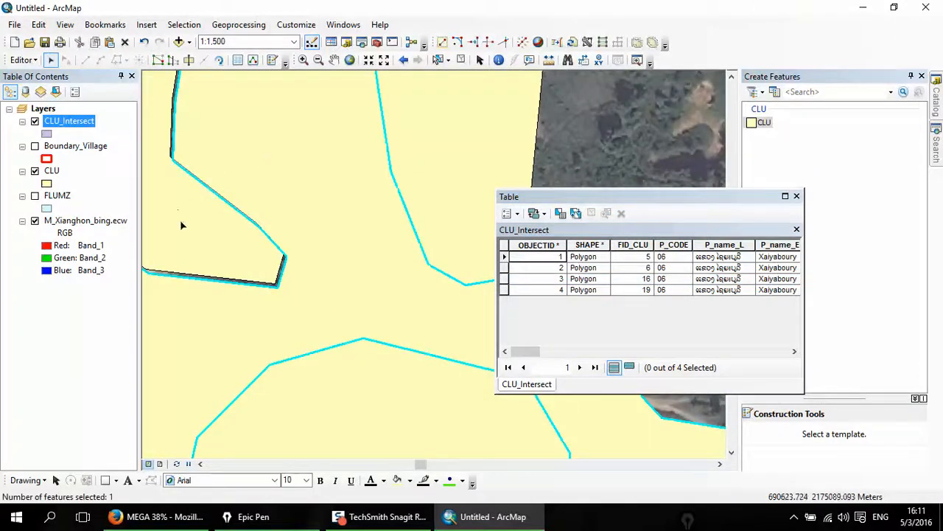
left_click(180, 220)
left_click(244, 157)
left_click(194, 237)
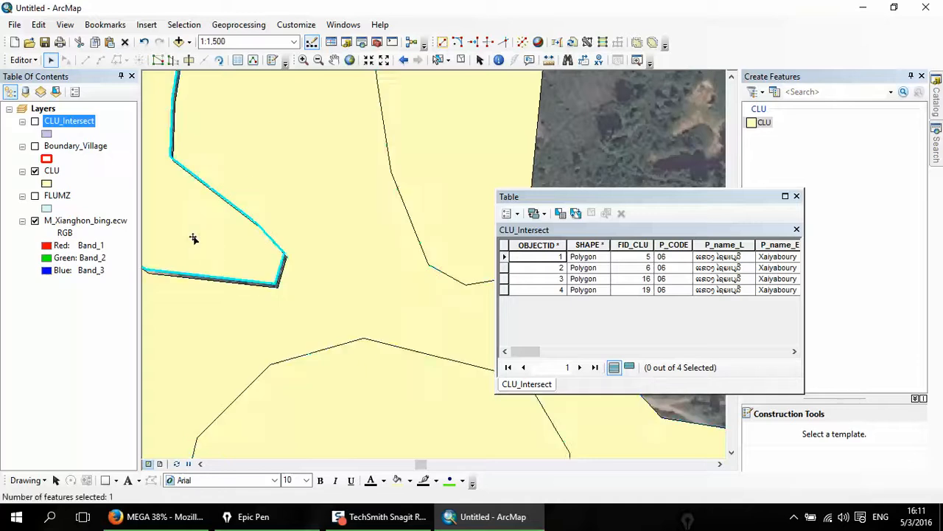
Clip the adjoining CLU features with the polygon west of the OBJECTID 3 overlap, discarding the area that intersects
scroll(294, 206, "down", 5)
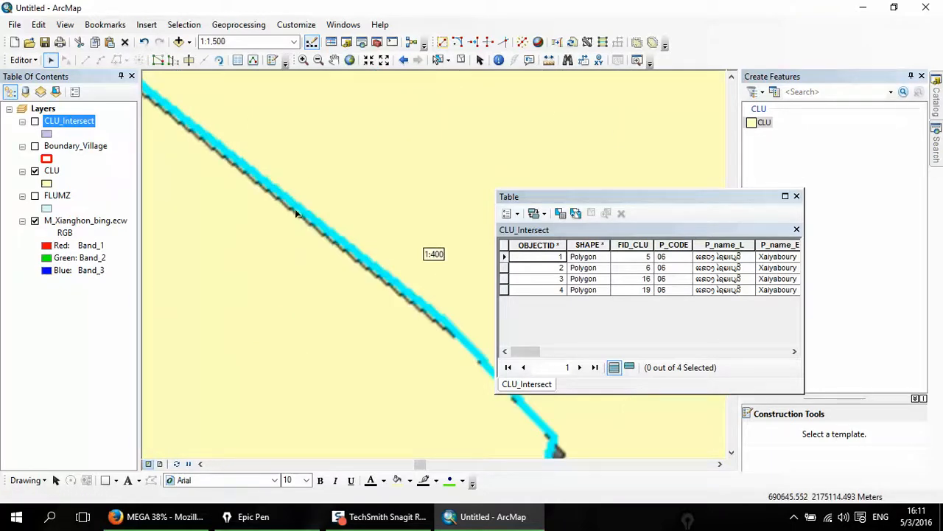
scroll(291, 232, "up", 6)
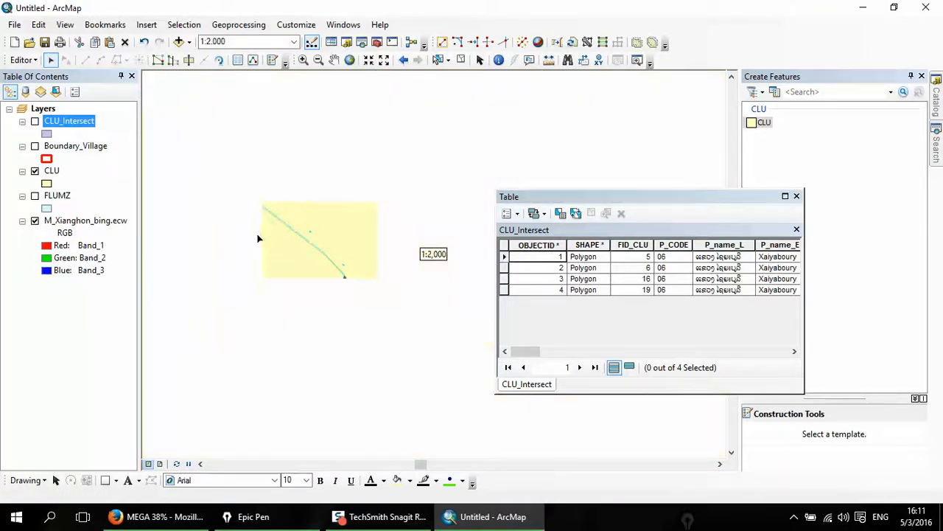
scroll(259, 239, "up", 2)
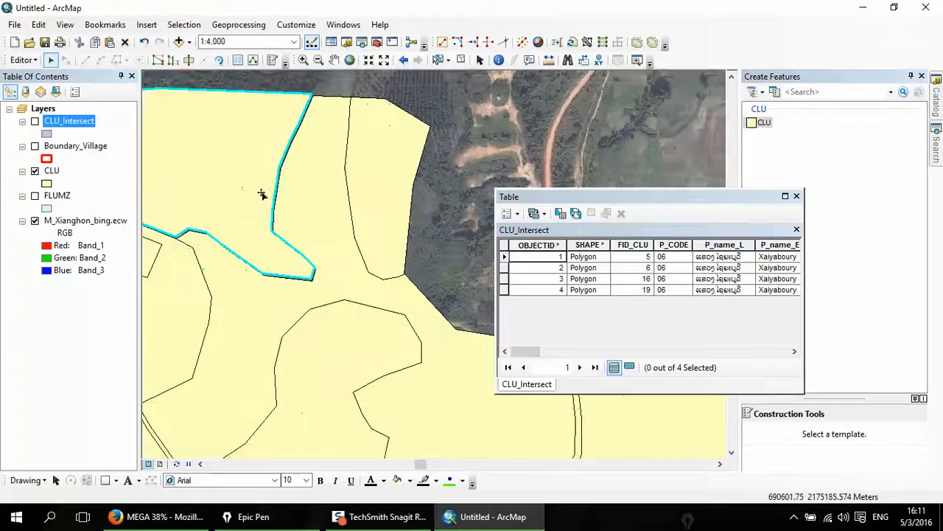
left_click(27, 61)
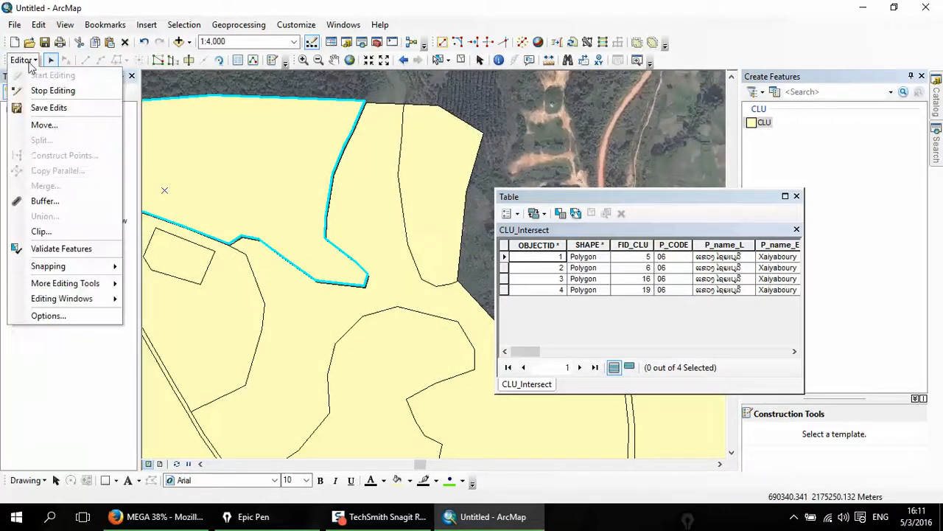
left_click(40, 231)
left_click(583, 235)
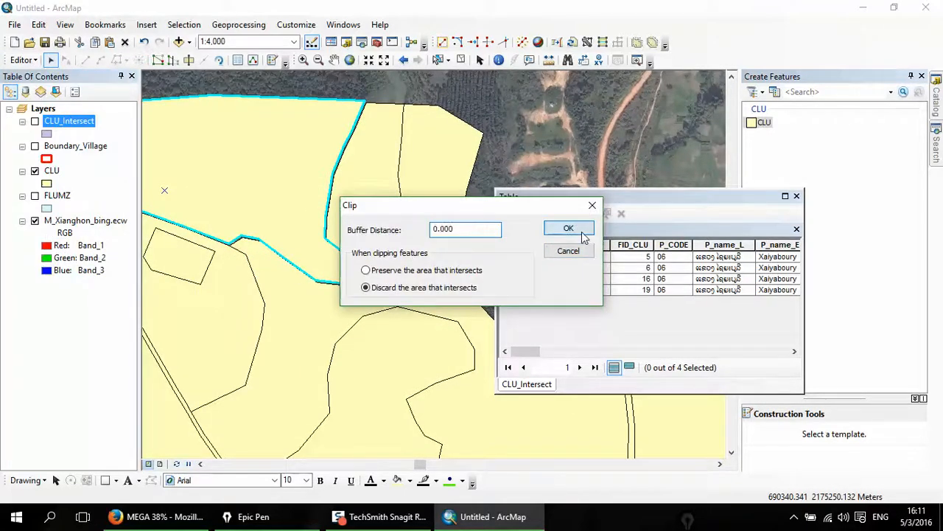
Select the large neighbouring CLU polygon on the other side of the OBJECTID 3 overlap
left_click_drag(421, 238, 295, 159)
left_click(412, 203)
left_click(297, 221)
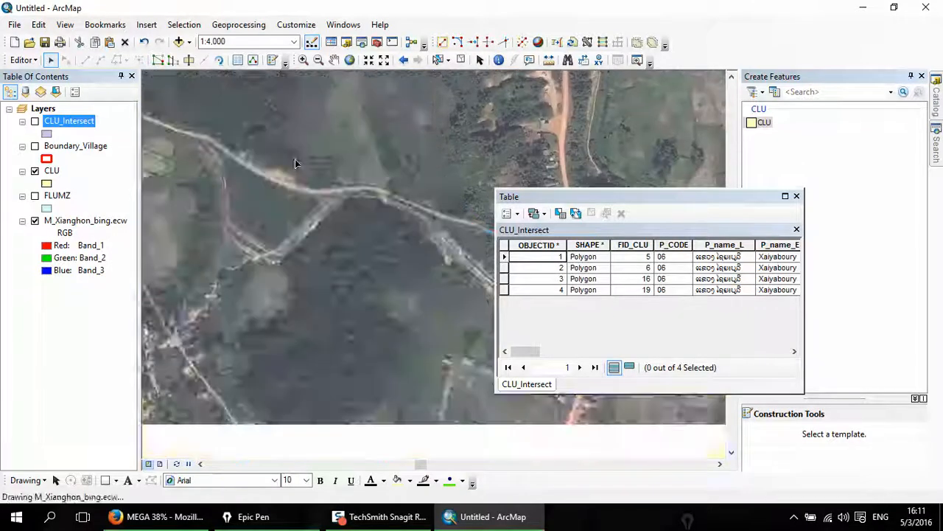
scroll(297, 200, "up", 1)
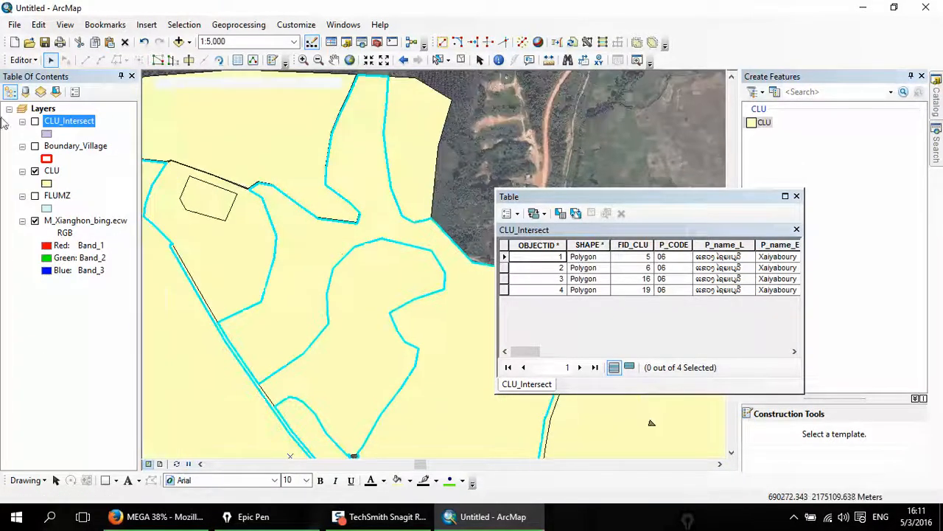
Clip with the selected large polygon at buffer distance 0.000, discarding the area that intersects, and clear the selection
left_click(23, 59)
left_click(41, 232)
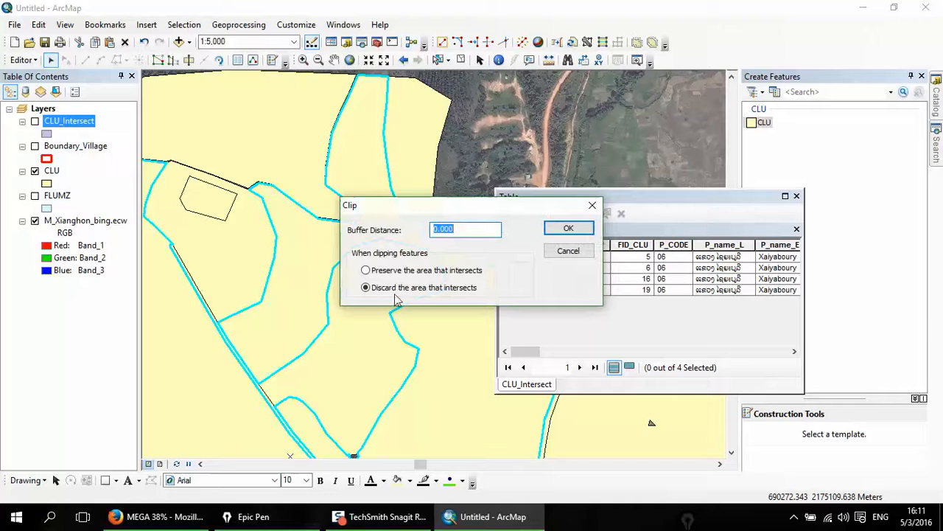
left_click(550, 231)
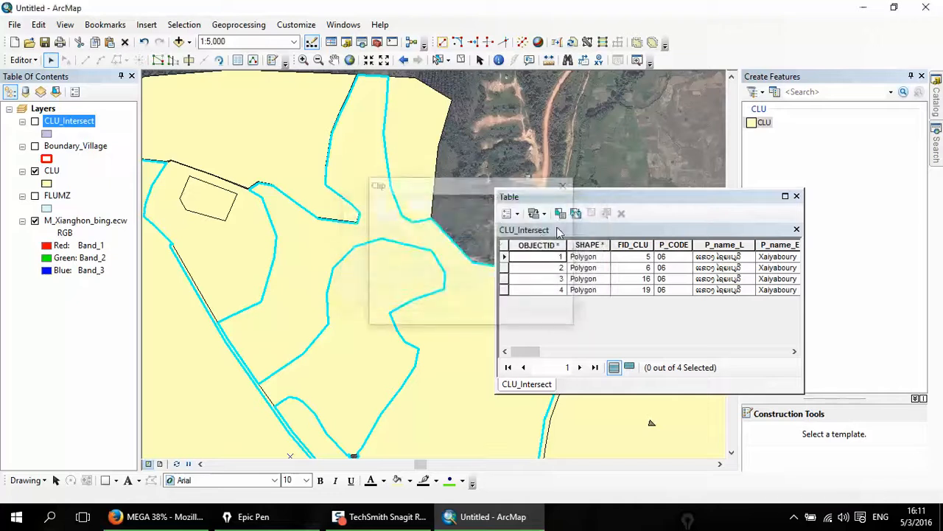
left_click(477, 170)
left_click(184, 392)
left_click_drag(325, 240, 272, 293)
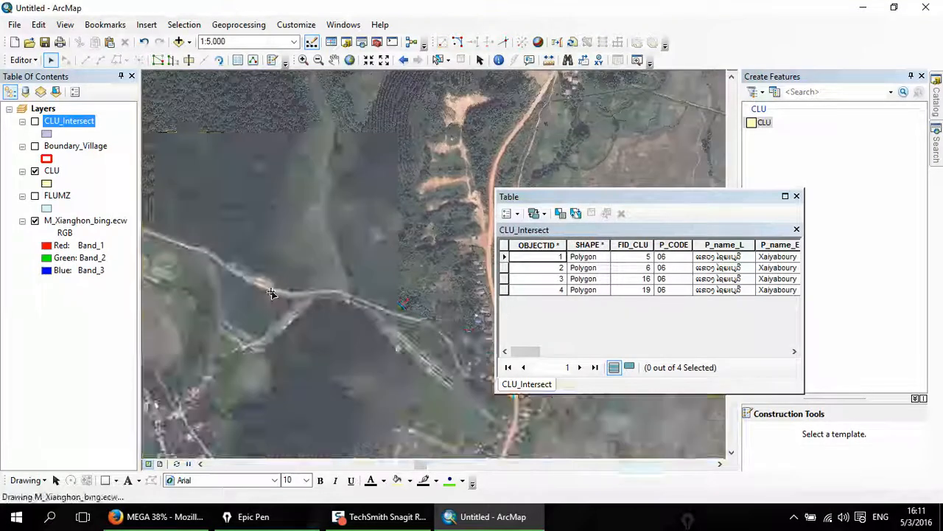
left_click(426, 216)
left_click_drag(242, 344, 384, 191)
left_click(248, 292)
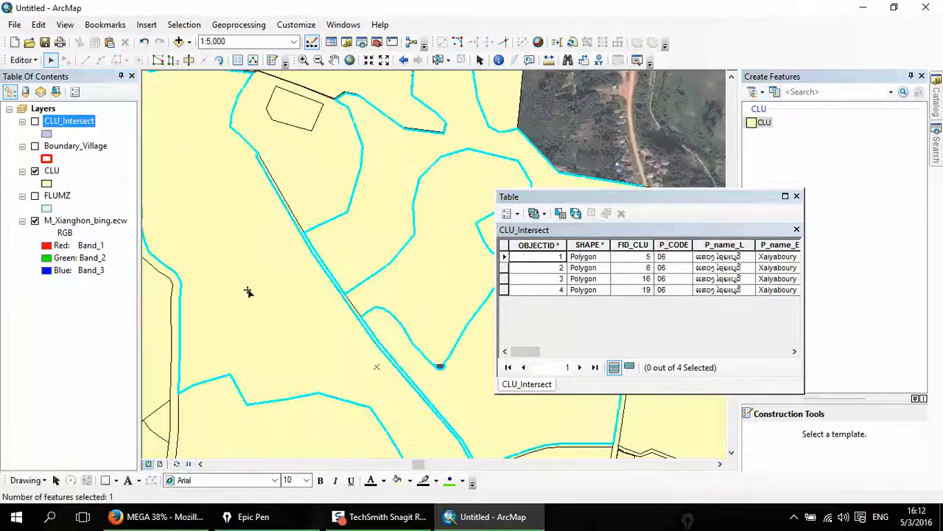
left_click_drag(277, 252, 190, 363)
left_click(460, 193)
left_click_drag(360, 331, 319, 188)
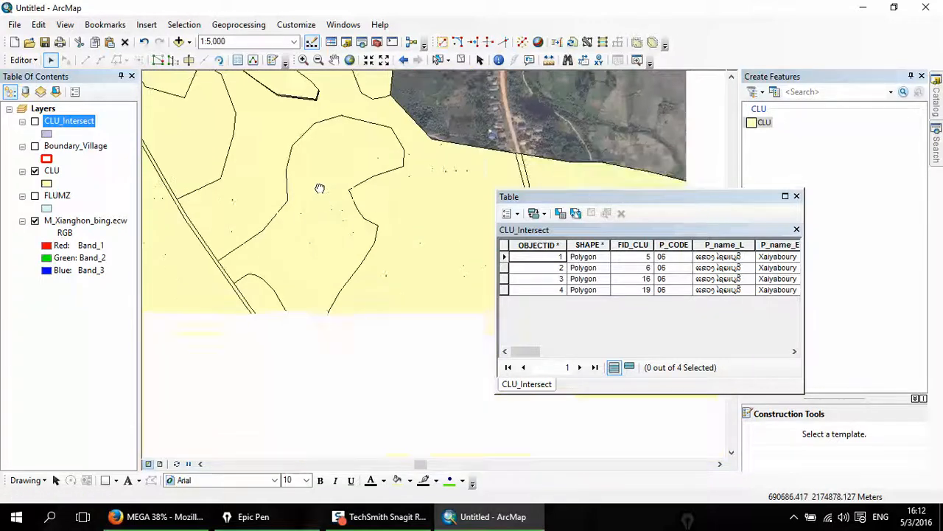
Select the OBJECTID 4 record in the CLU_Intersect table, zoom the map to it and show the CLU_Intersect layer
left_click_drag(588, 197, 530, 176)
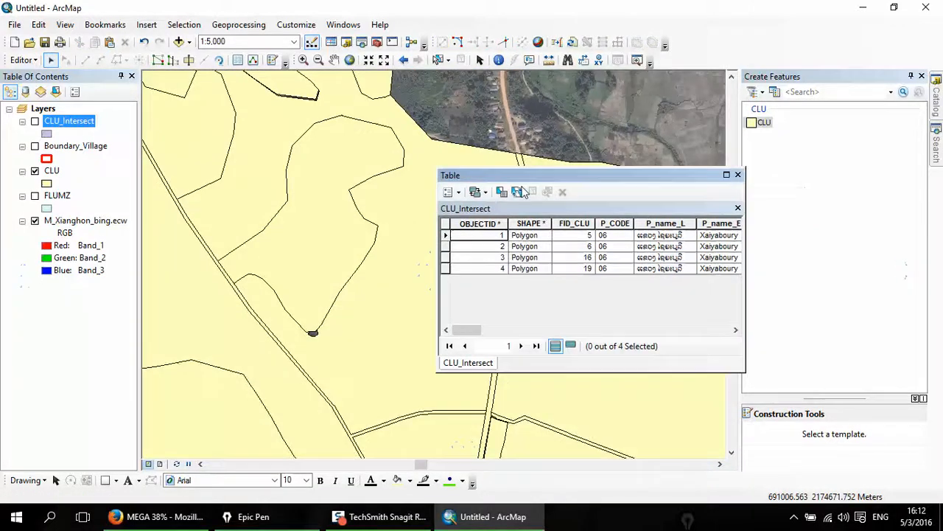
left_click(446, 270)
double_click(445, 270)
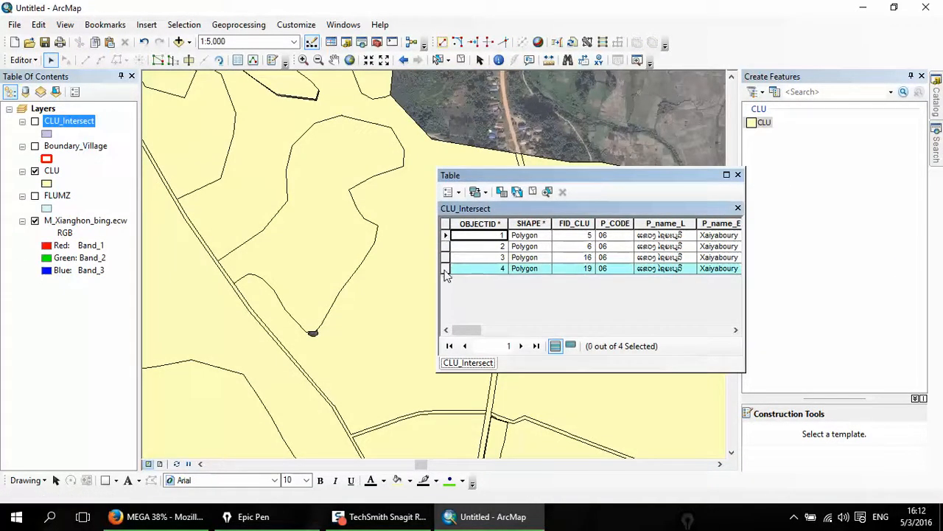
left_click_drag(314, 305, 202, 194)
scroll(297, 254, "up", 3)
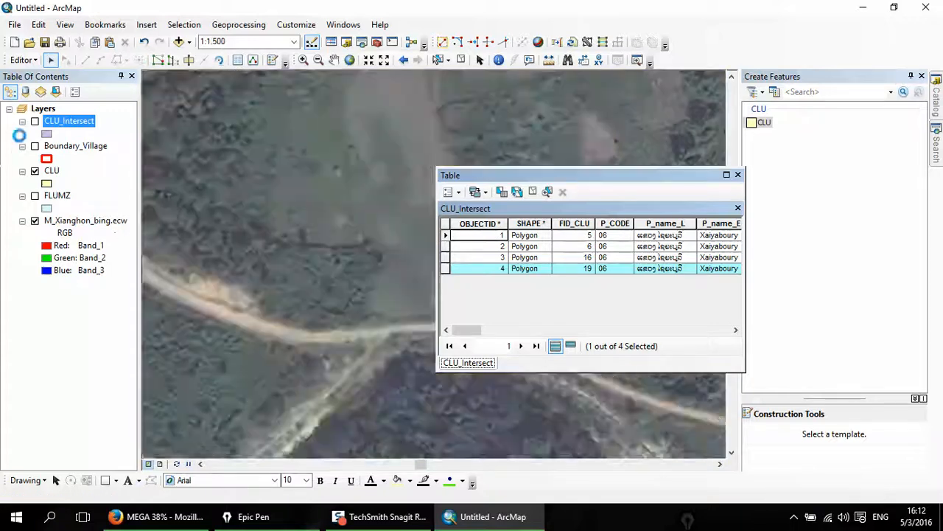
left_click(35, 121)
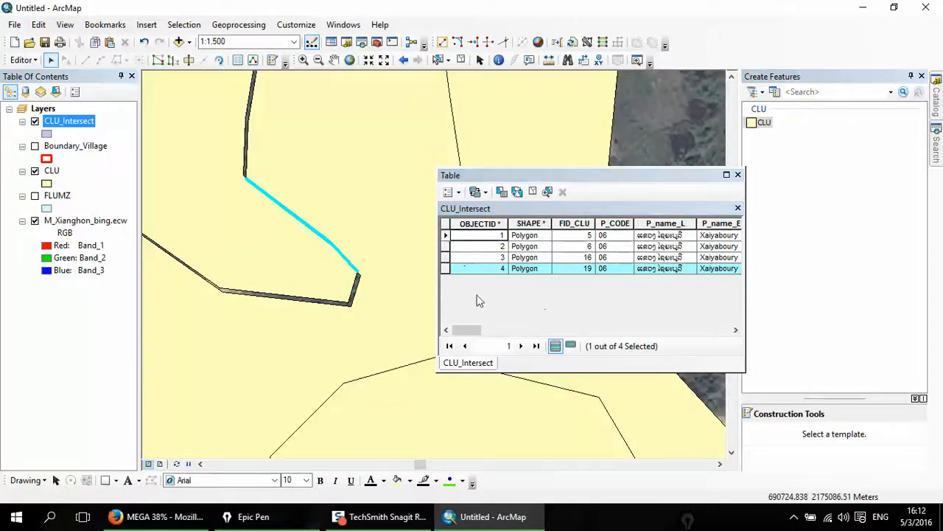
left_click_drag(275, 231, 282, 305)
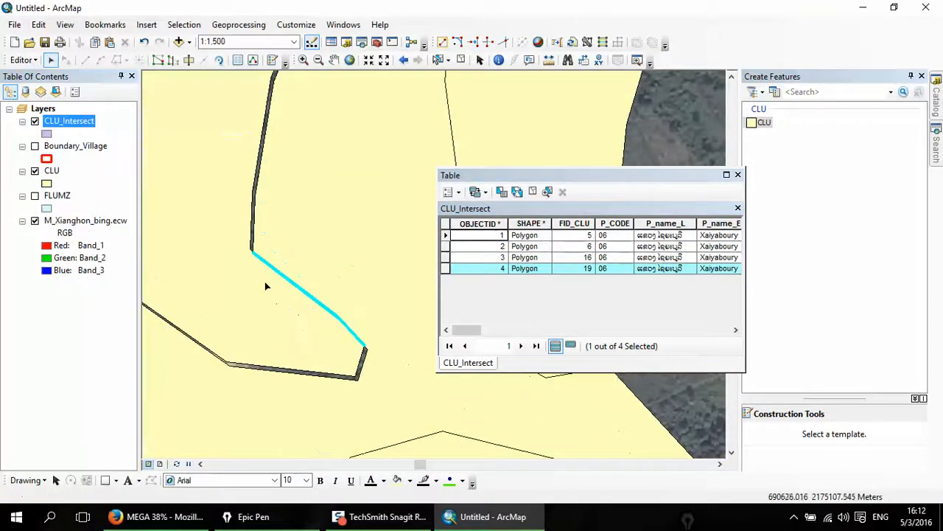
Hide the CLU_Intersect layer and select the large CLU polygon adjoining the OBJECTID 4 overlap
left_click(22, 122)
left_click(34, 121)
scroll(236, 245, "down", 2)
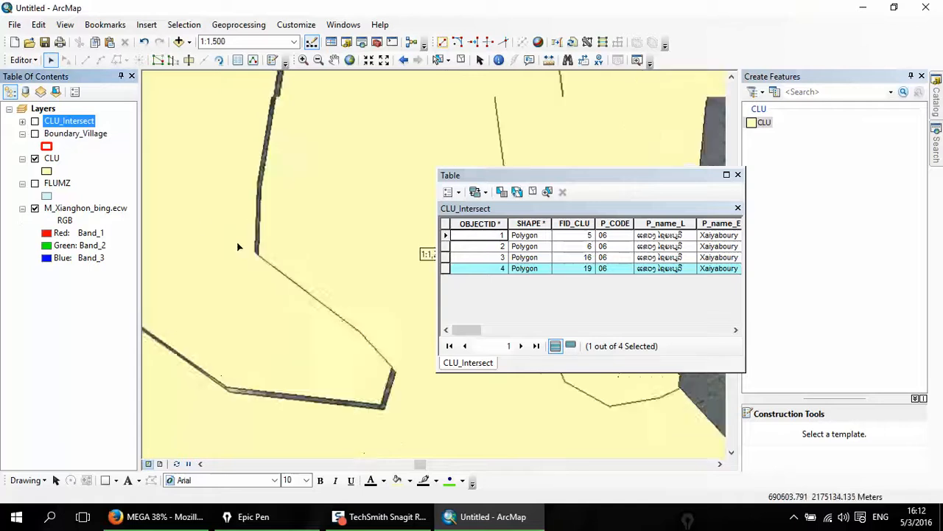
left_click(366, 264)
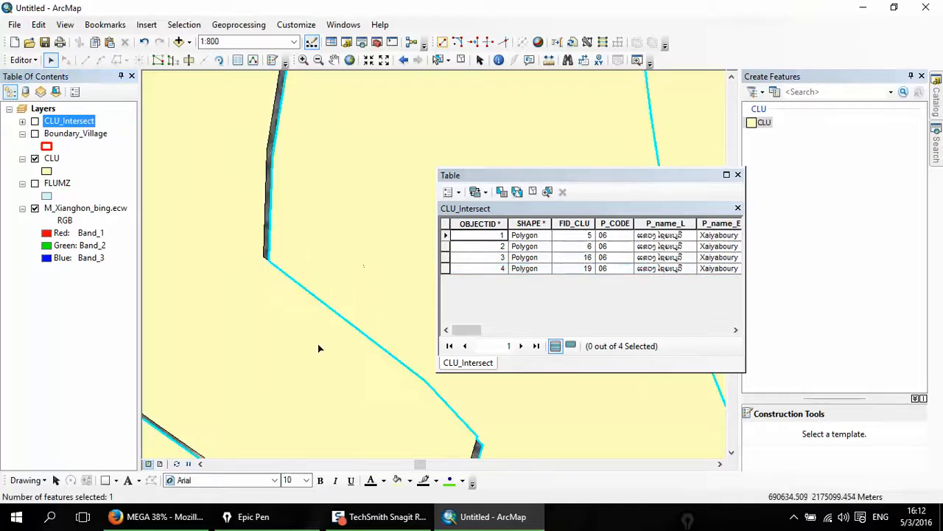
scroll(318, 347, "down", 5)
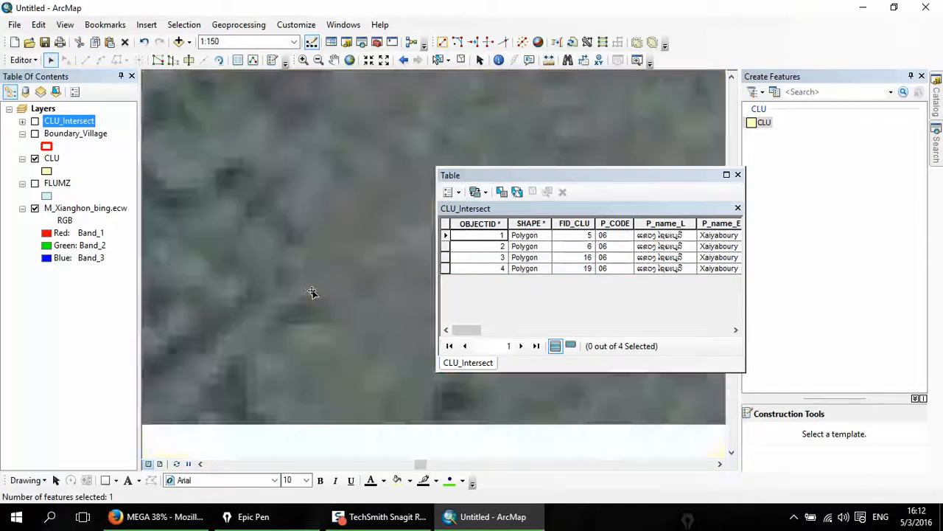
scroll(304, 257, "up", 5)
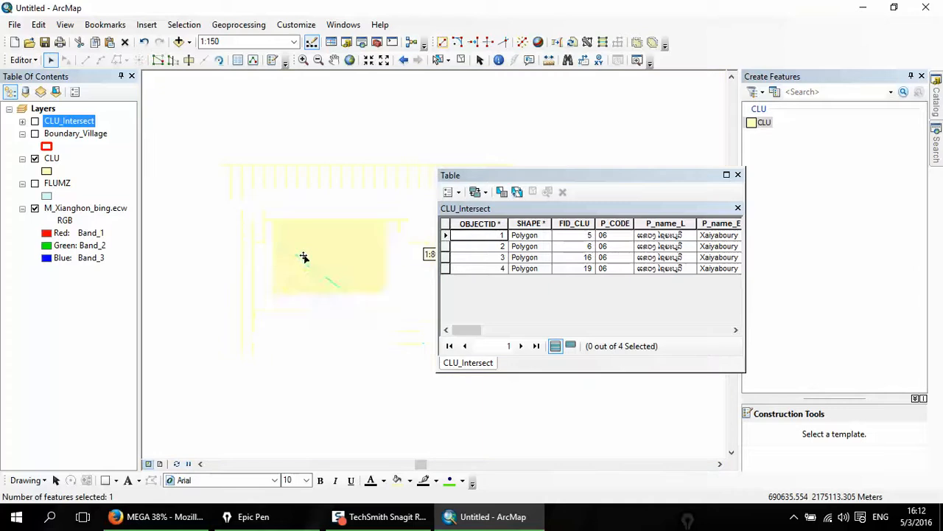
scroll(311, 280, "up", 1)
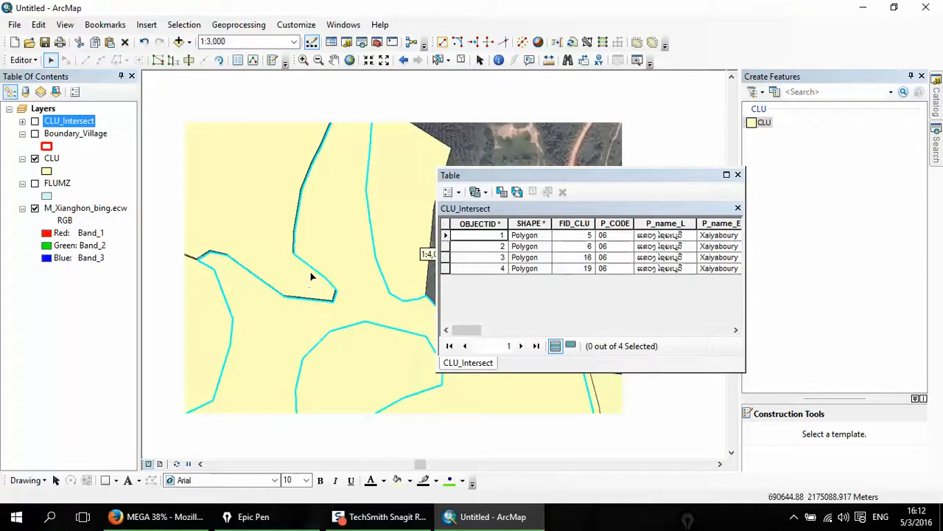
left_click(347, 258)
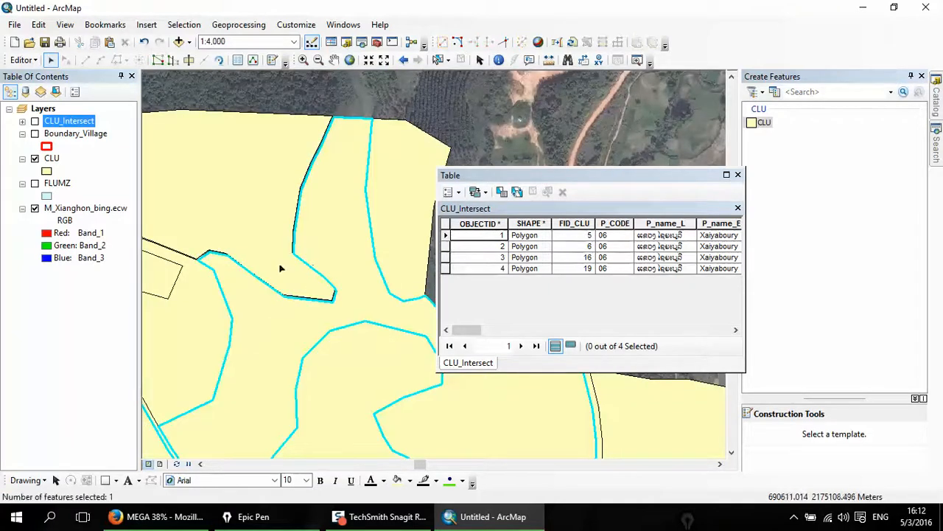
Clip with the selected polygon beside the OBJECTID 4 overlap at buffer distance 0.000, discarding the area that intersects
left_click(22, 60)
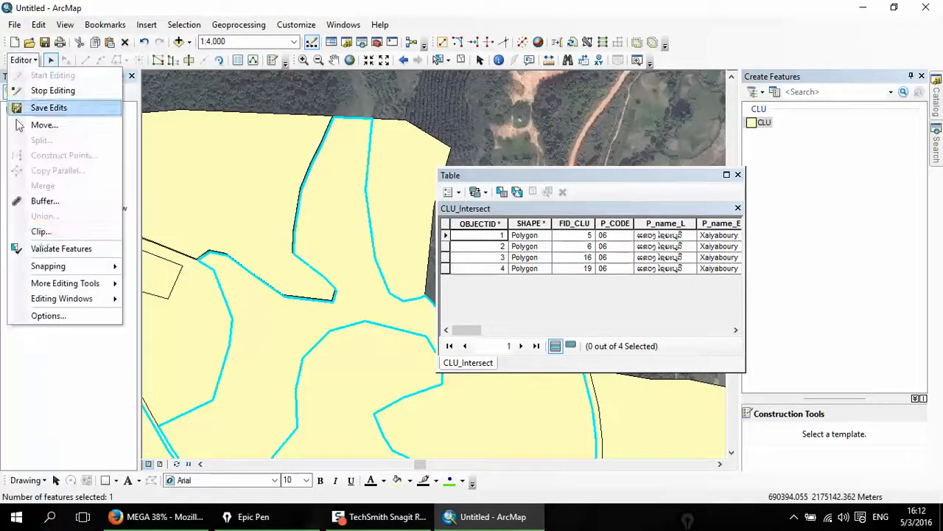
left_click(45, 234)
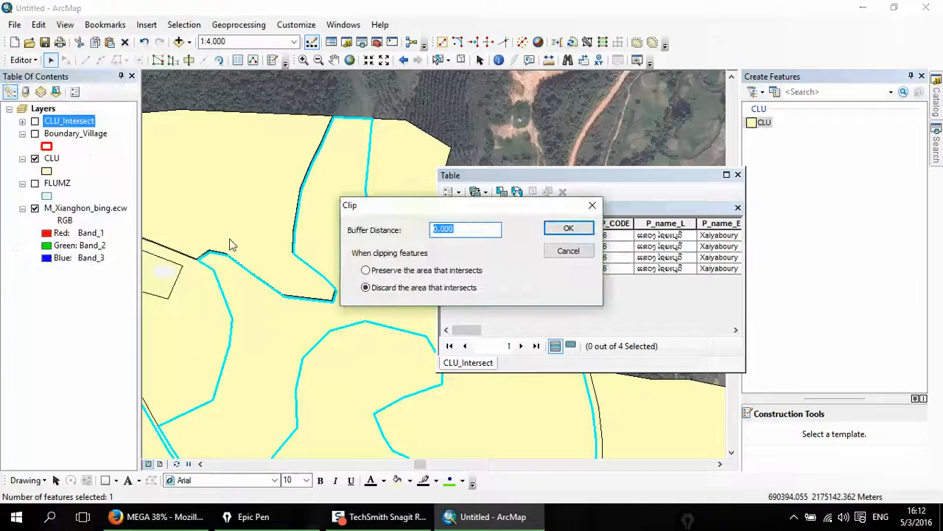
left_click(562, 235)
scroll(313, 310, "up", 2)
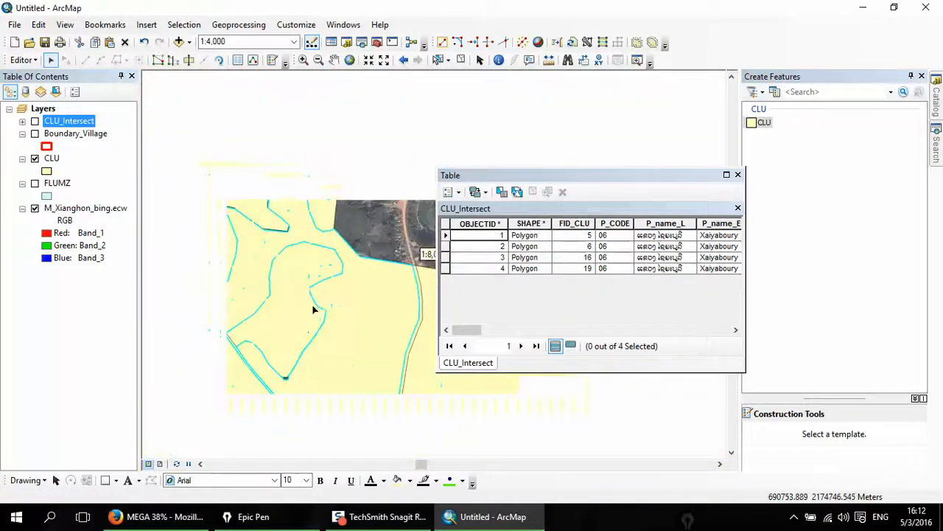
Save the edits made to the CLU layer and clear the selection
left_click_drag(277, 301, 340, 232)
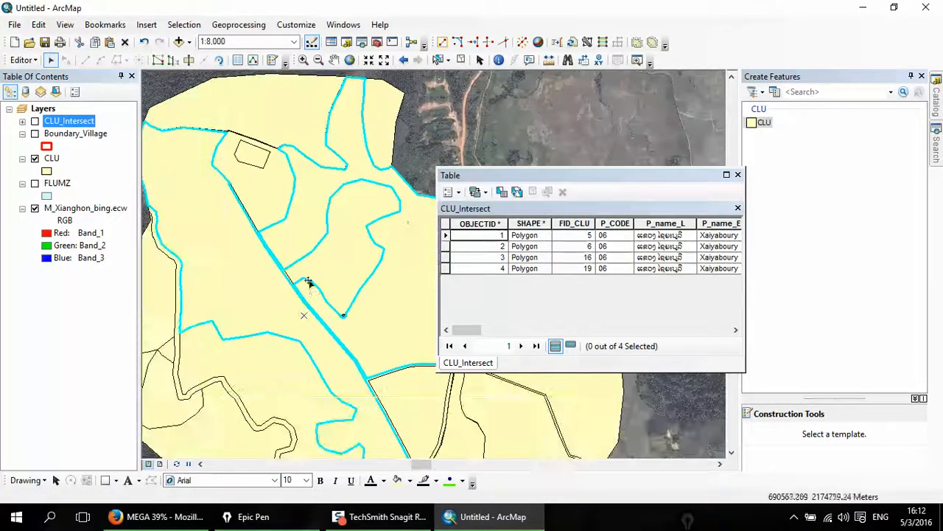
left_click_drag(307, 296, 377, 220)
left_click_drag(320, 244, 265, 239)
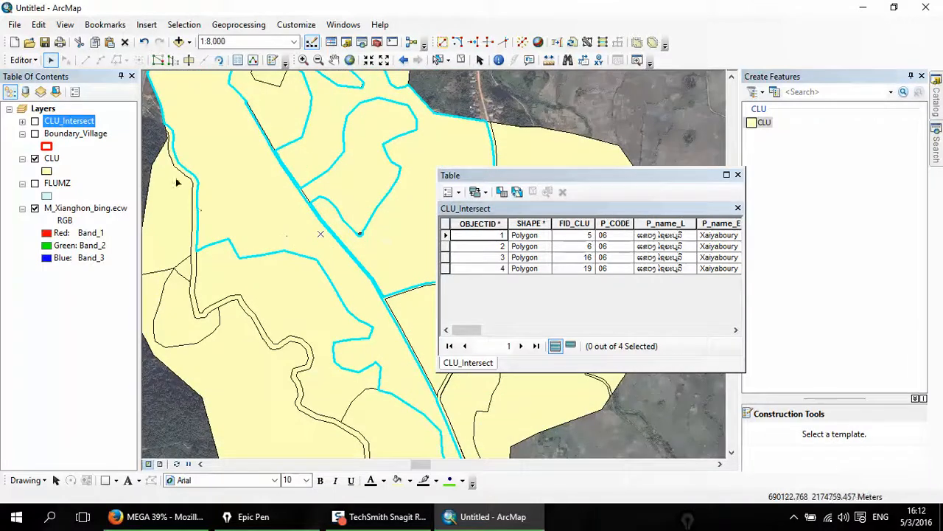
left_click(22, 60)
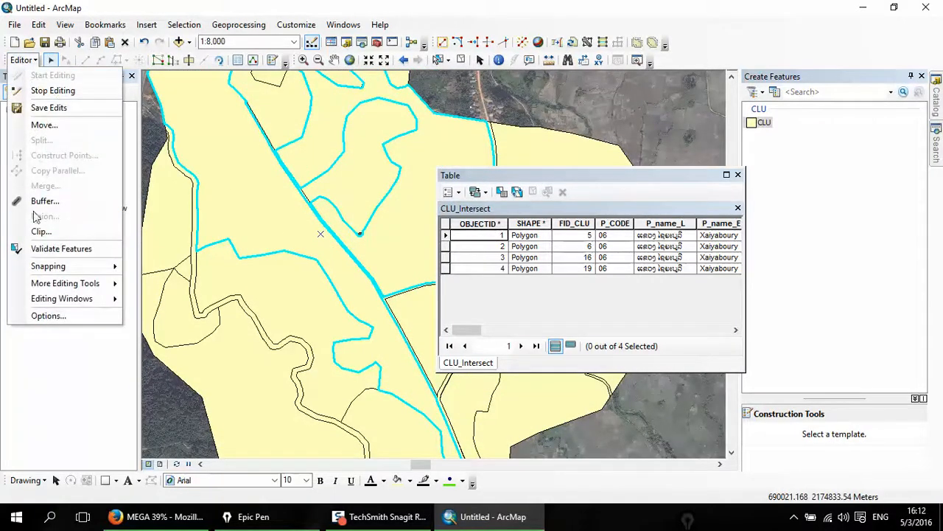
left_click(59, 108)
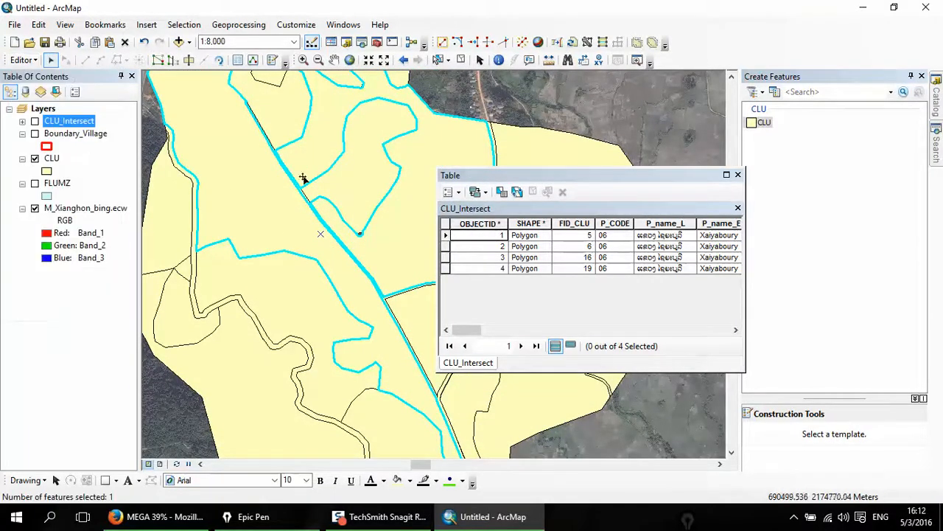
left_click_drag(303, 179, 337, 290)
left_click_drag(288, 228, 318, 294)
left_click(241, 155)
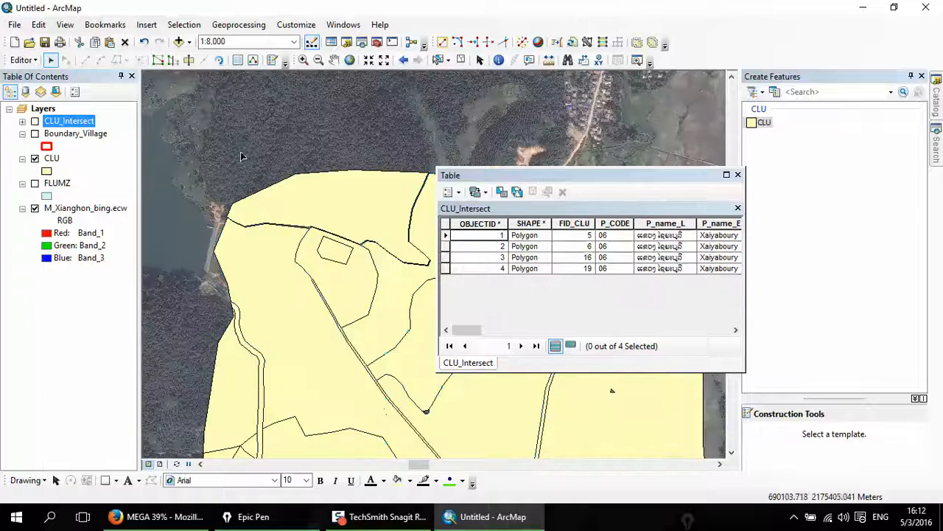
Close the CLU_Intersect table, show the Boundary_Village layer and inspect the CLU polygons' outer edge along the northern and western boundary
scroll(303, 188, "up", 4)
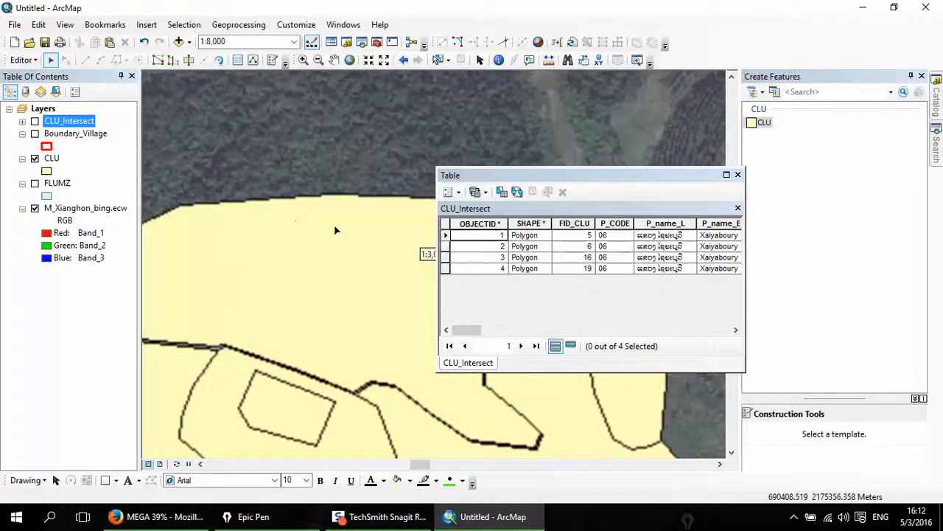
left_click_drag(682, 182, 474, 182)
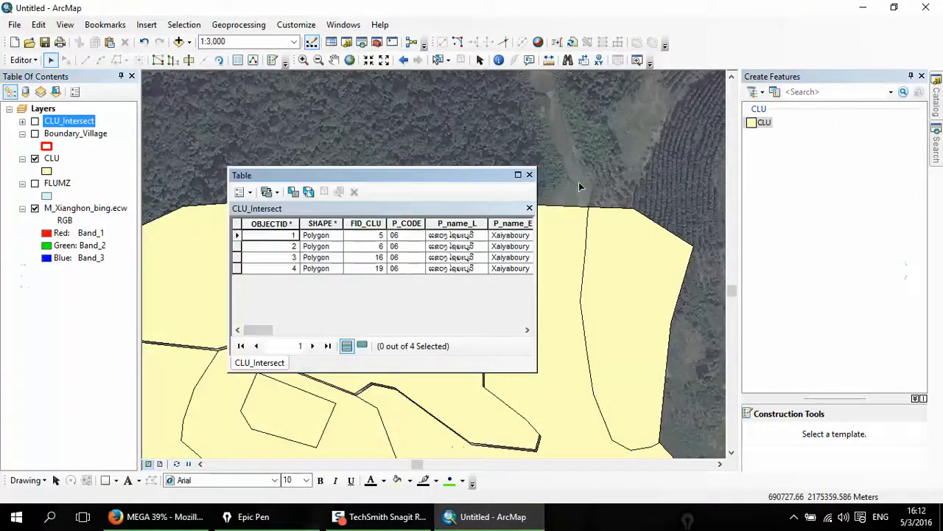
left_click(529, 175)
left_click(35, 133)
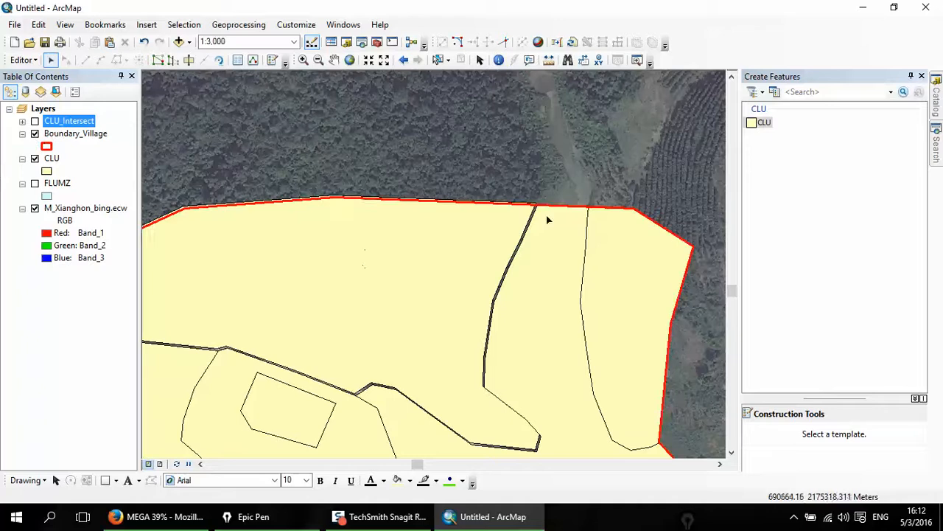
left_click_drag(290, 196, 581, 160)
left_click_drag(364, 224, 389, 51)
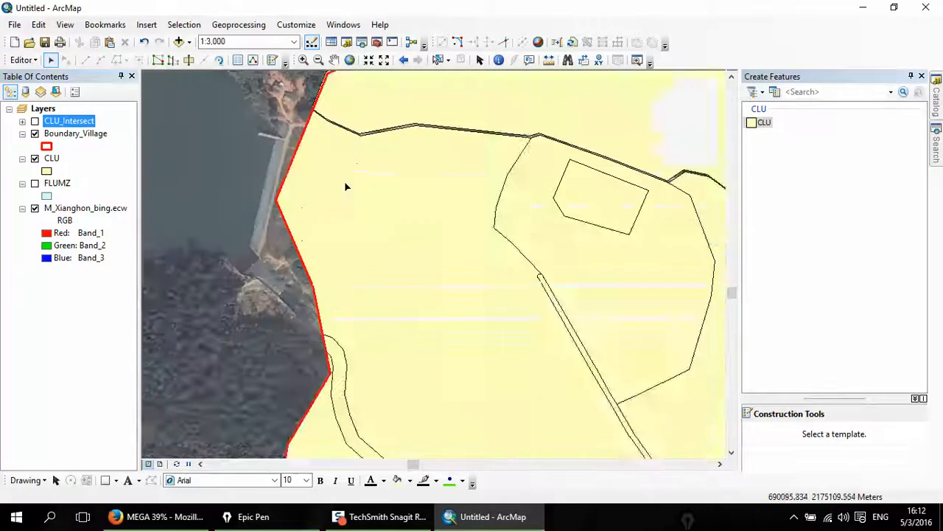
left_click_drag(347, 185, 273, 375)
left_click_drag(344, 255, 294, 319)
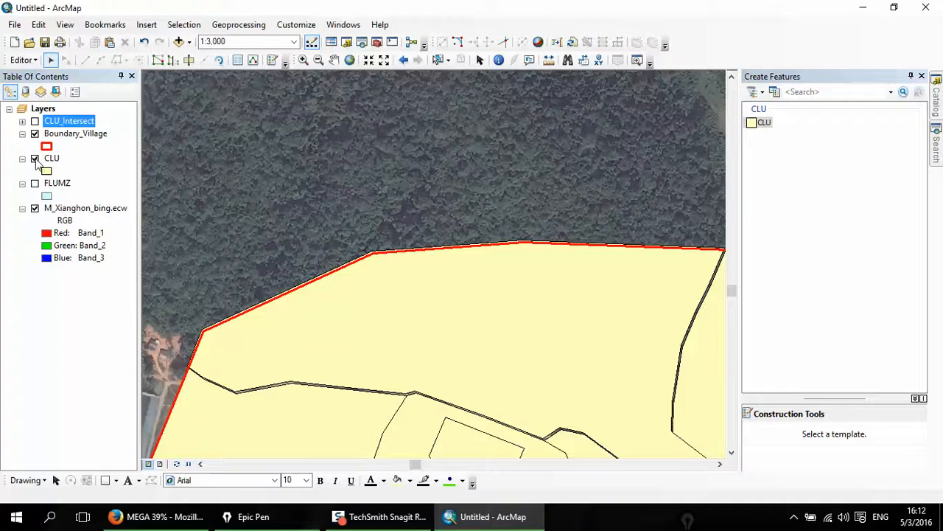
Select the Boundary_Village feature with the CLU layer temporarily hidden, and show CLU again
left_click(34, 159)
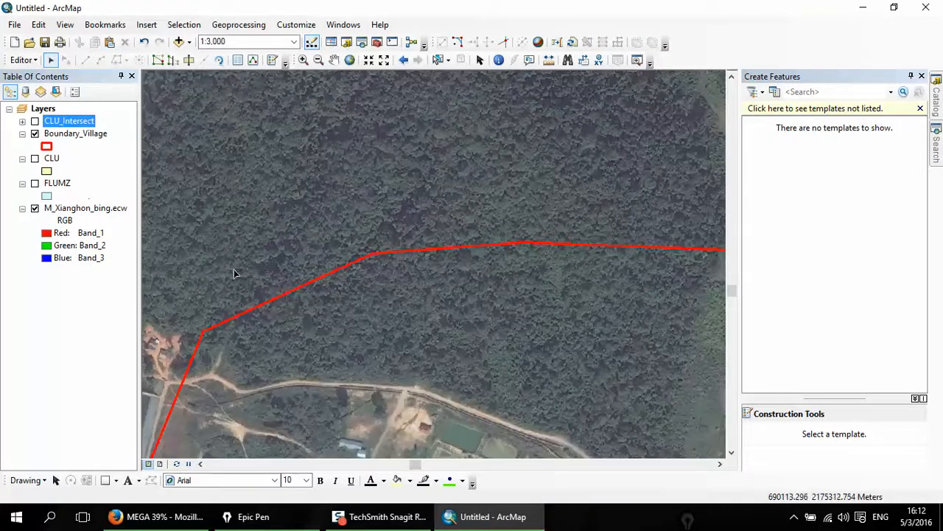
left_click(291, 296)
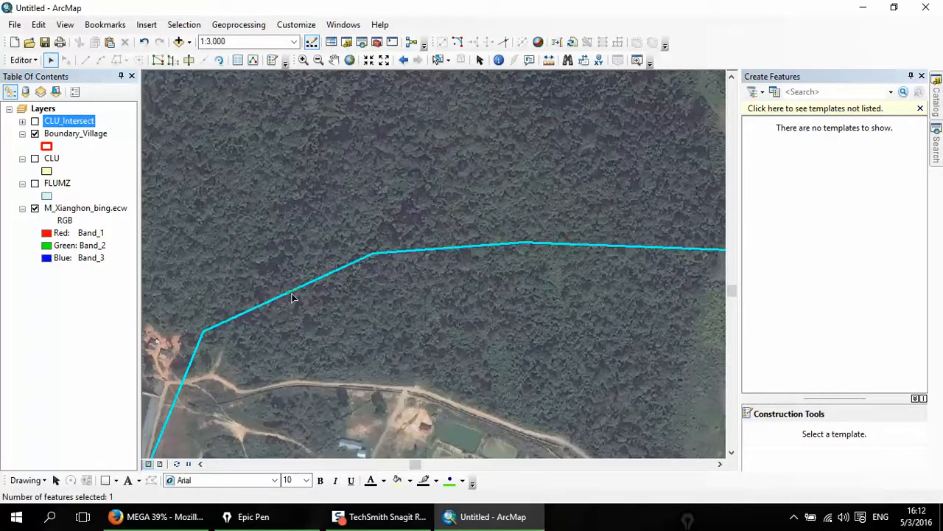
left_click(34, 158)
left_click_drag(314, 368, 377, 255)
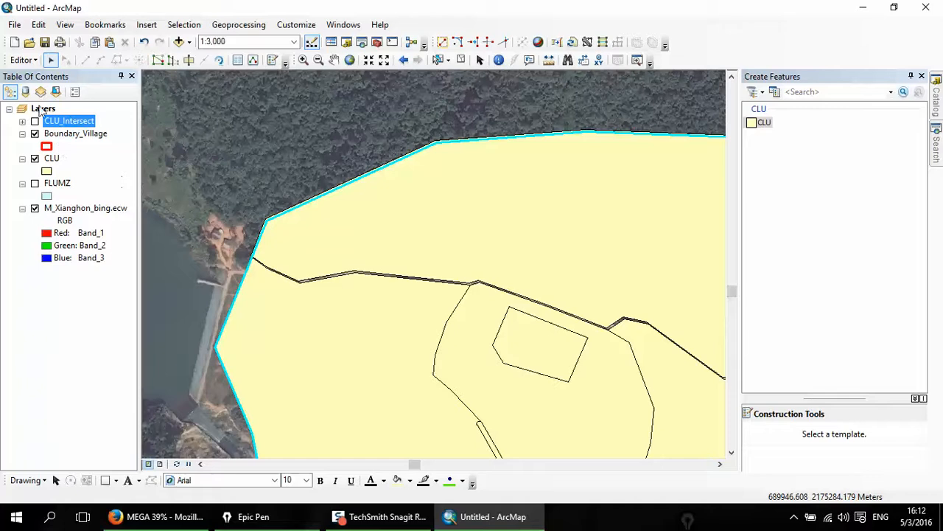
Clip the CLU features with the selected village boundary at buffer distance 0.000, preserving the area that intersects
left_click(24, 59)
left_click(34, 229)
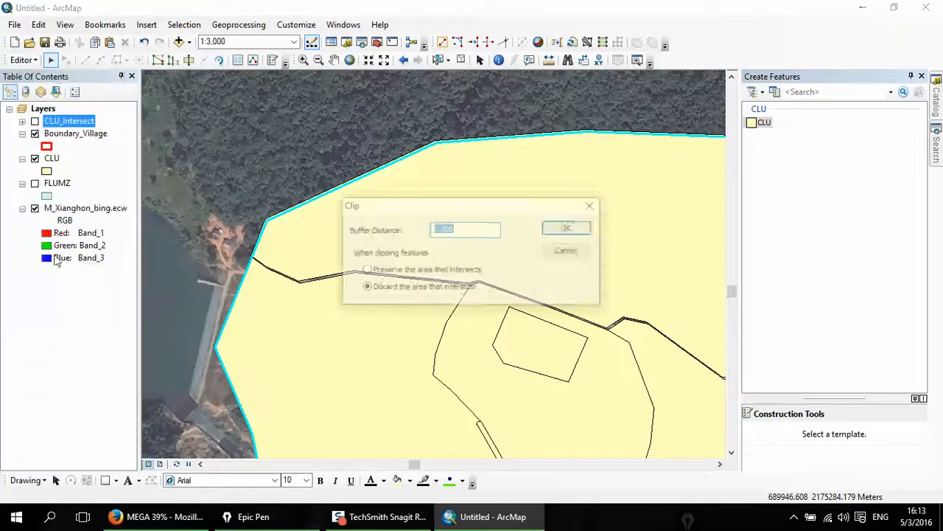
left_click(379, 273)
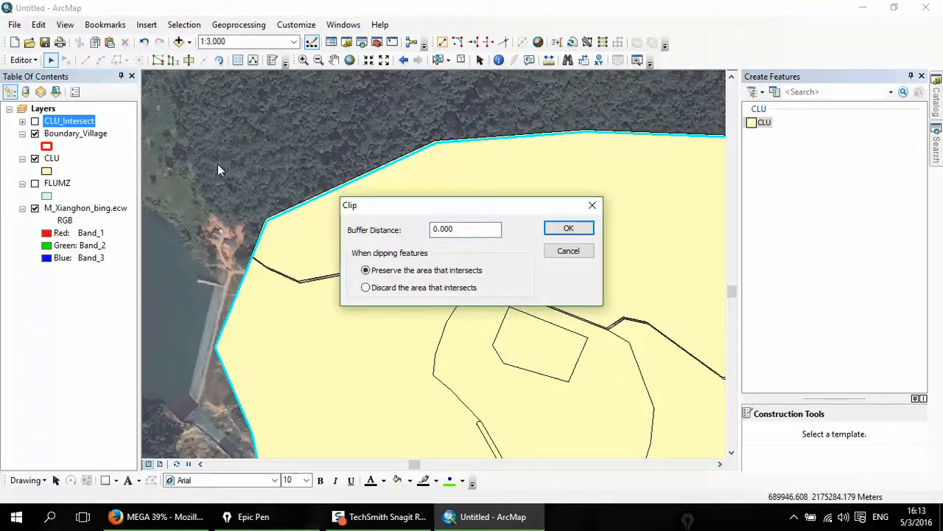
left_click(568, 228)
Examine the CLU edge against the village boundary at the northern bend, circling the strip between them and erasing the mark
scroll(436, 150, "down", 5)
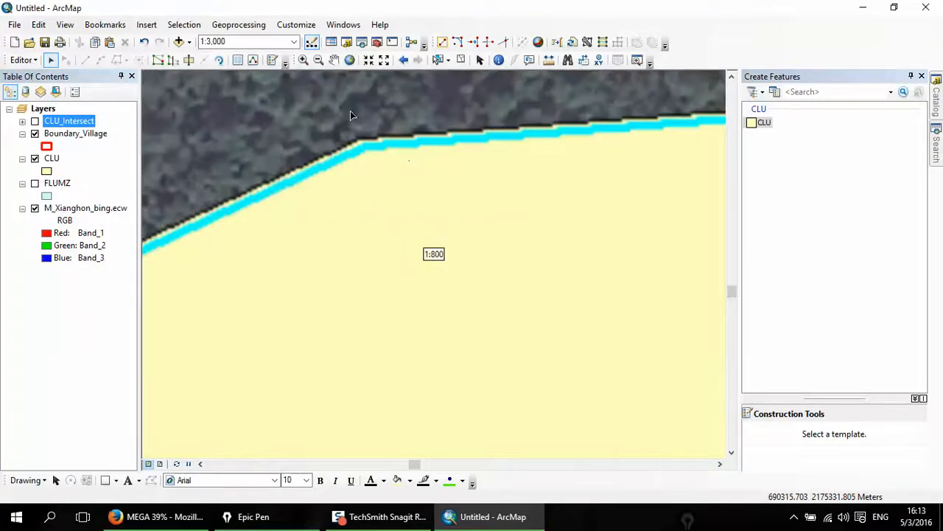
scroll(360, 154, "down", 2)
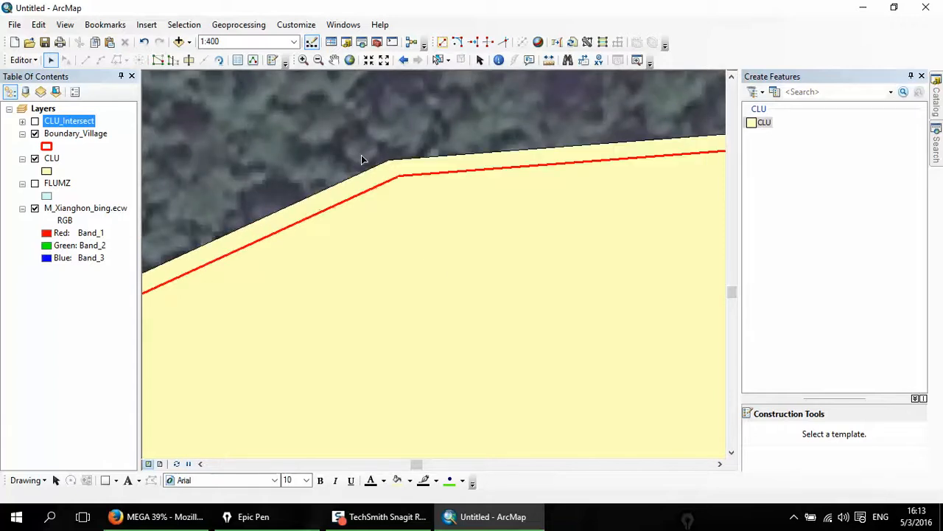
key("ctrl+shift+3")
mouse_move(396, 145)
left_mouse_down()
mouse_move(388, 197)
mouse_move(309, 157)
left_mouse_up()
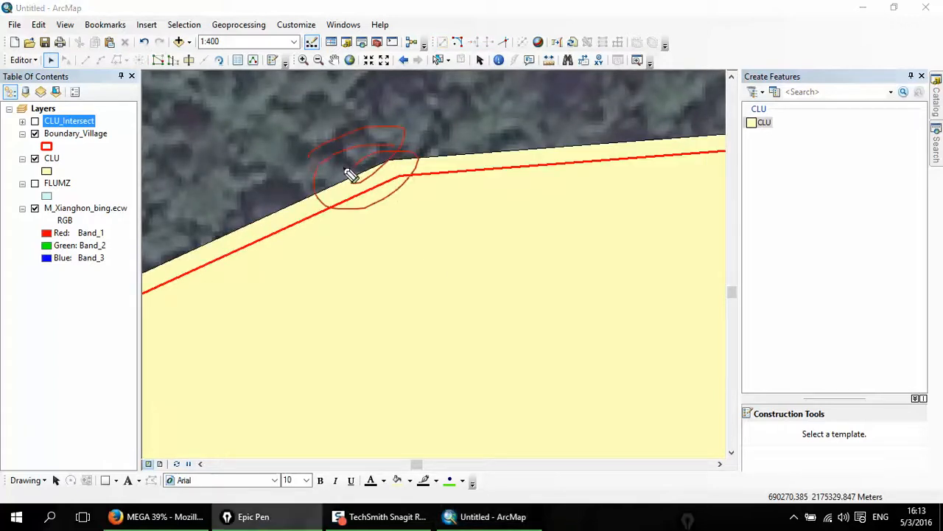
key("ctrl+shift+6")
key("ctrl+shift+2")
scroll(356, 162, "up", 3)
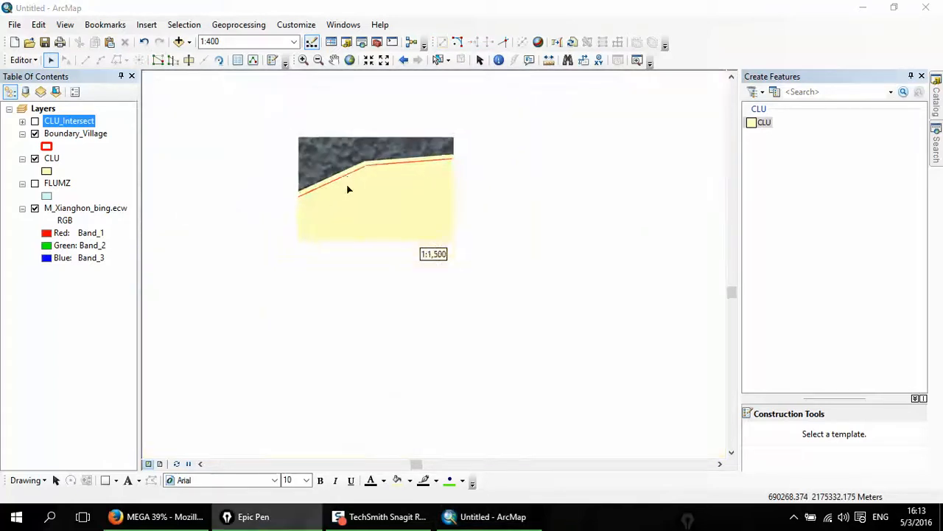
Select the Boundary_Village feature with the CLU layer temporarily hidden, and make CLU visible again
scroll(418, 264, "up", 2)
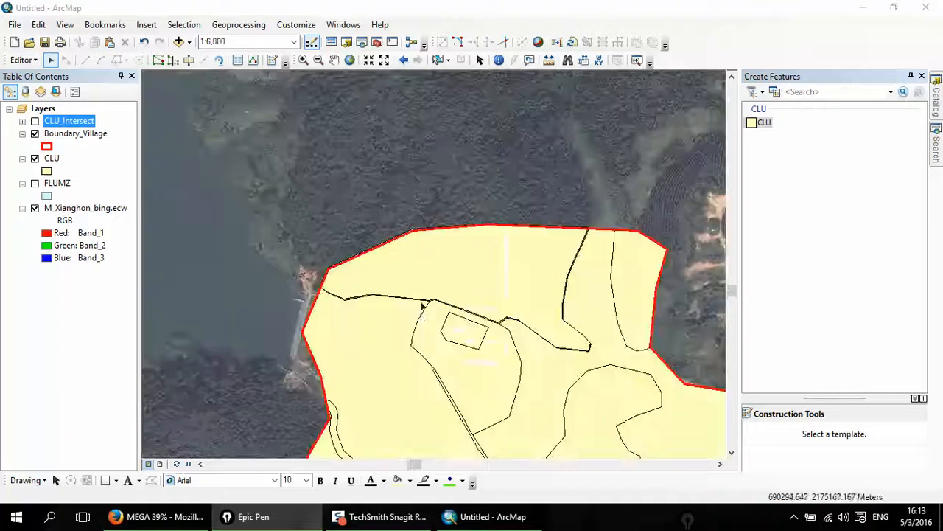
left_click(35, 134)
left_click(35, 134)
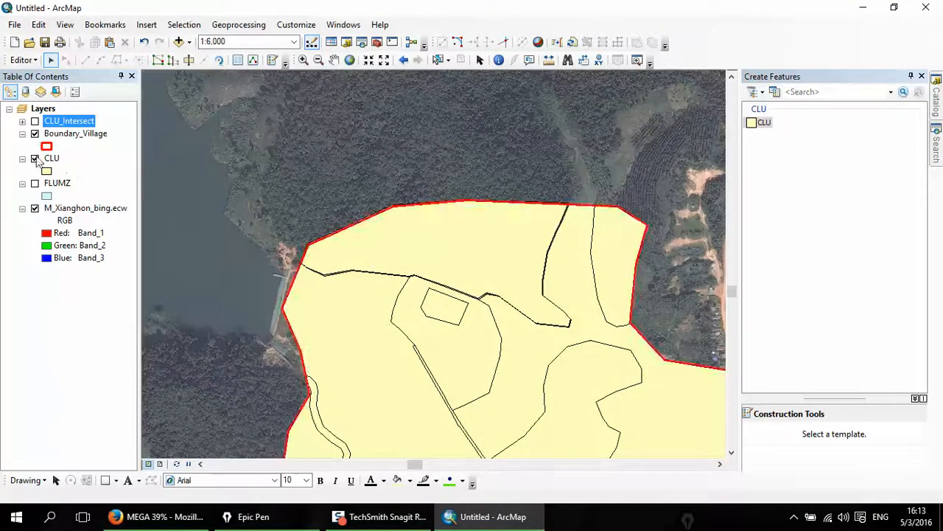
left_click(34, 159)
left_click(318, 229)
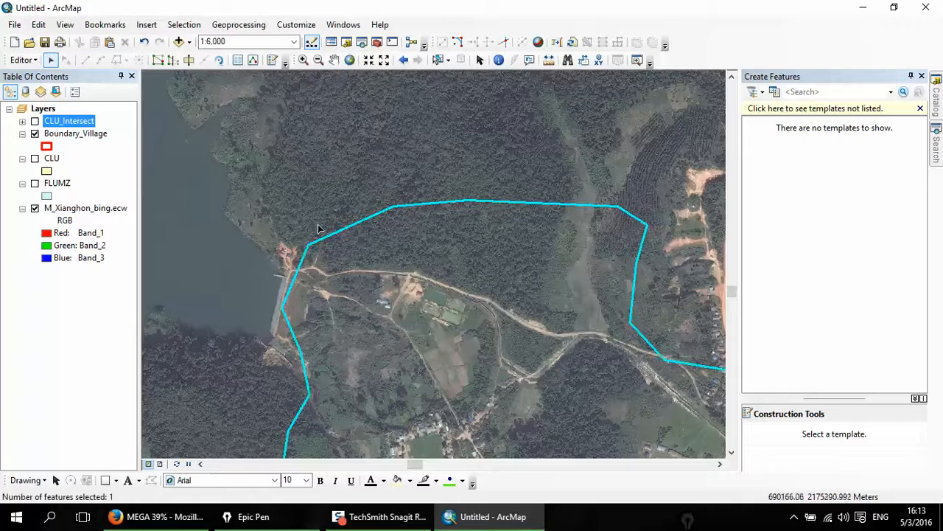
left_click(35, 159)
Clip the CLU features with the selected village boundary at buffer distance 0.000, discarding the area that intersects, and undo that clip
scroll(343, 217, "up", 8)
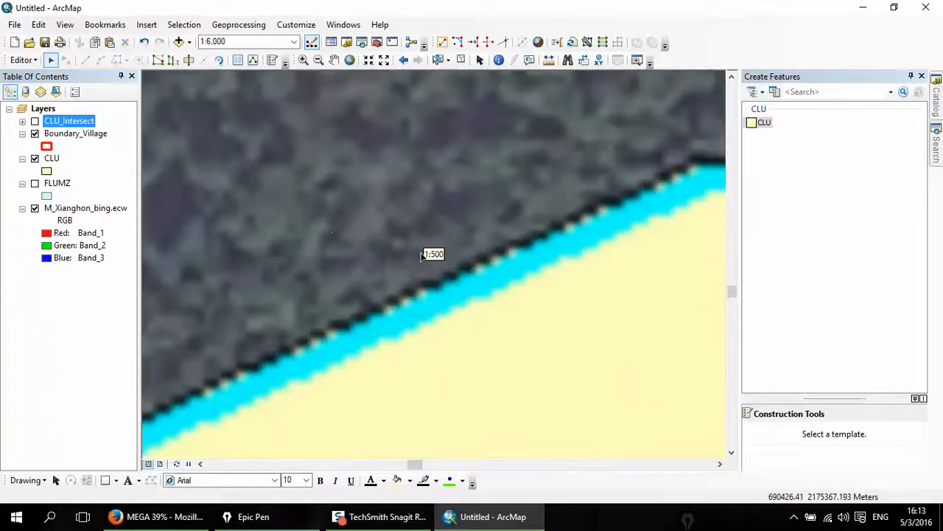
left_click_drag(563, 241, 246, 278)
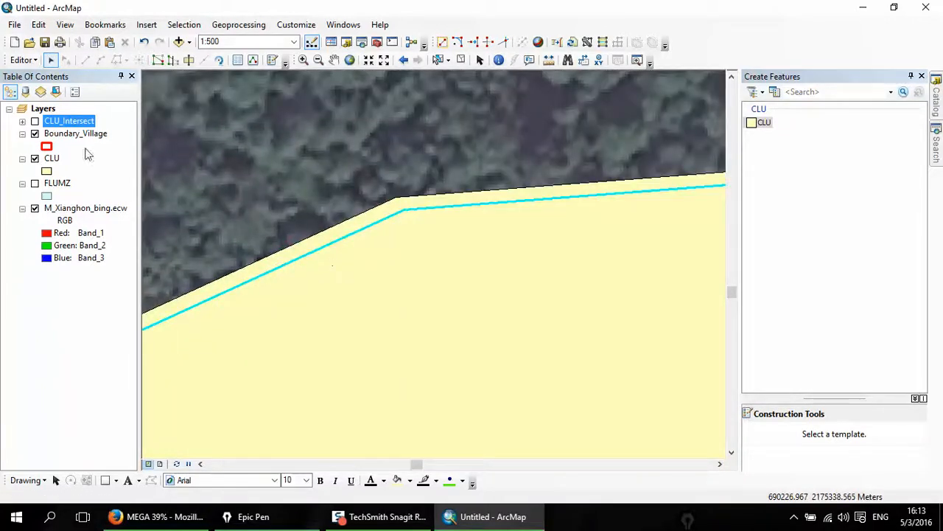
left_click(19, 59)
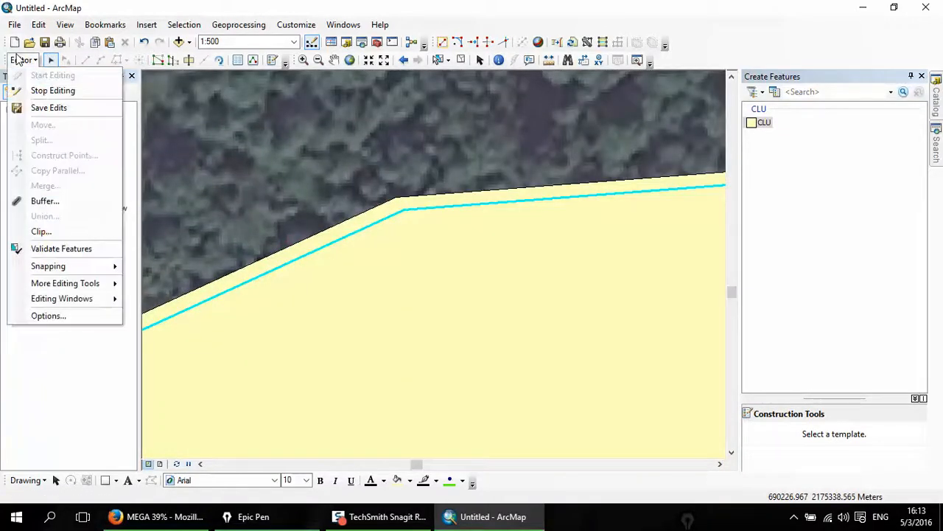
left_click(43, 232)
left_click_drag(456, 212, 651, 199)
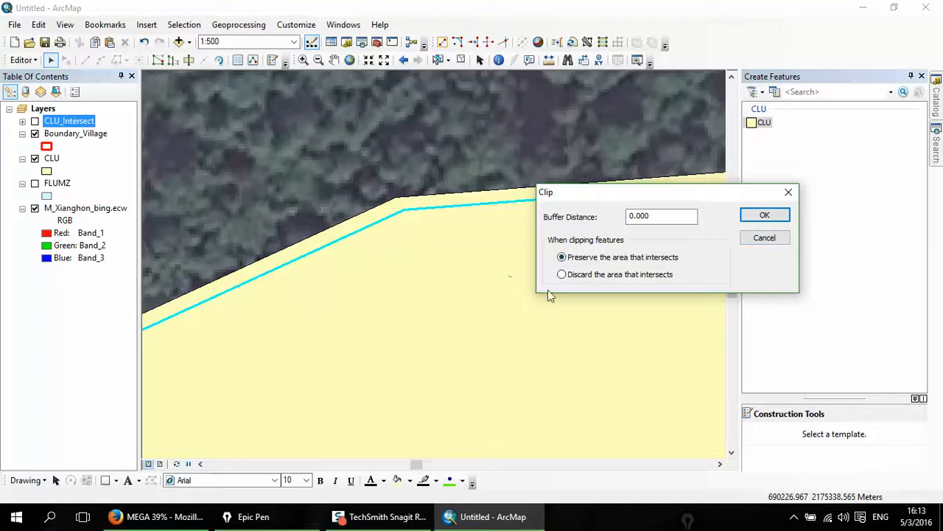
left_click(765, 216)
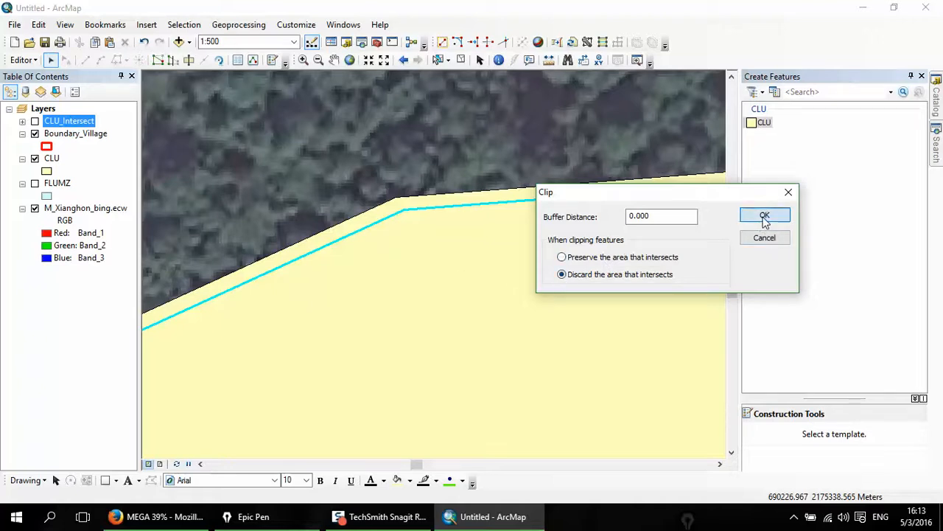
scroll(449, 279, "up", 3)
scroll(442, 287, "up", 3)
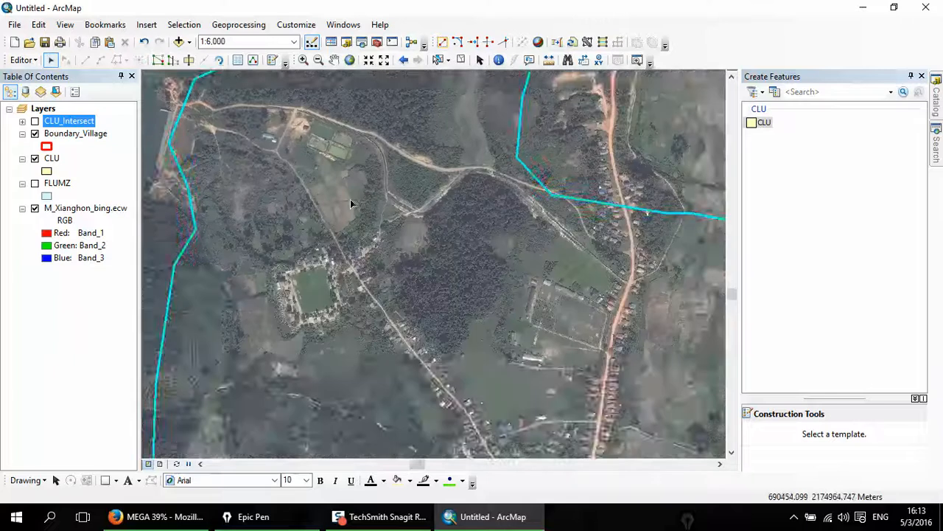
left_click_drag(350, 200, 384, 299)
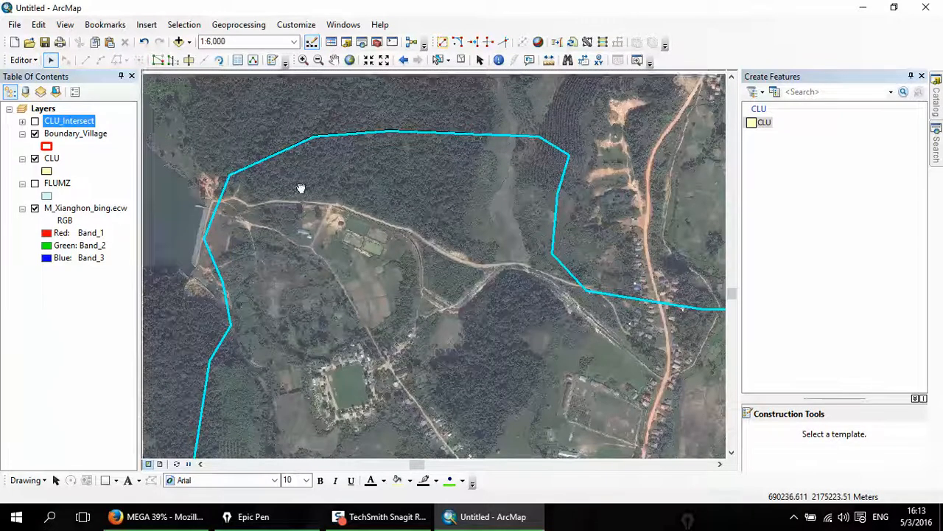
left_click_drag(300, 188, 362, 266)
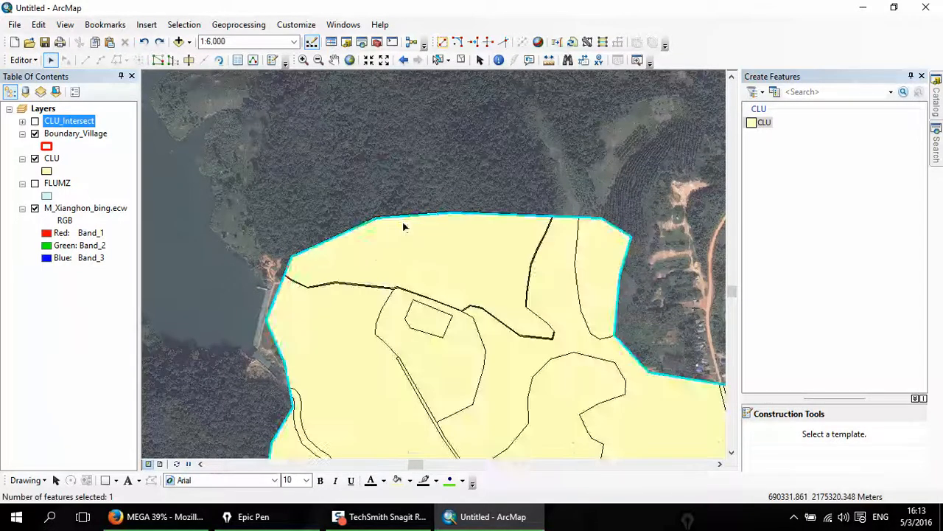
Clip the CLU features with the selected village boundary at buffer distance 0.000, preserving the area that intersects
scroll(403, 225, "down", 5)
left_click_drag(205, 146, 394, 207)
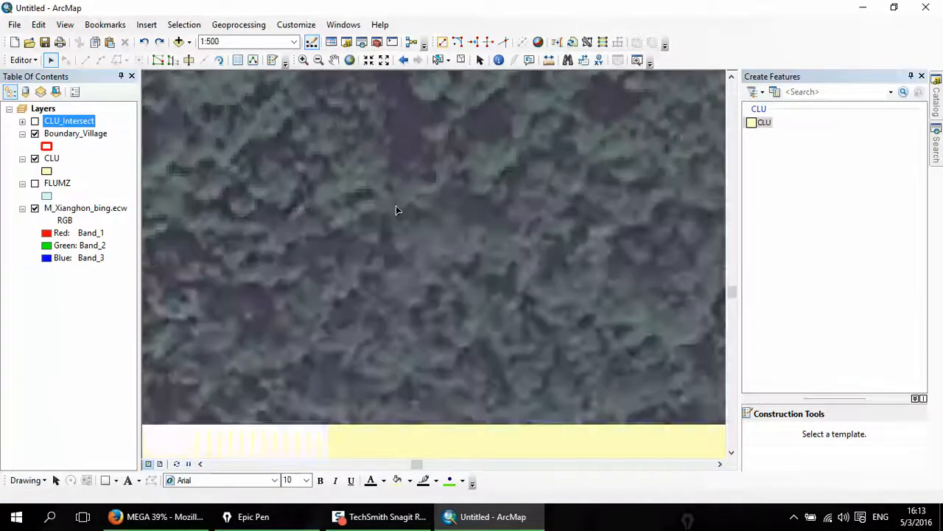
left_click(33, 61)
left_click(40, 232)
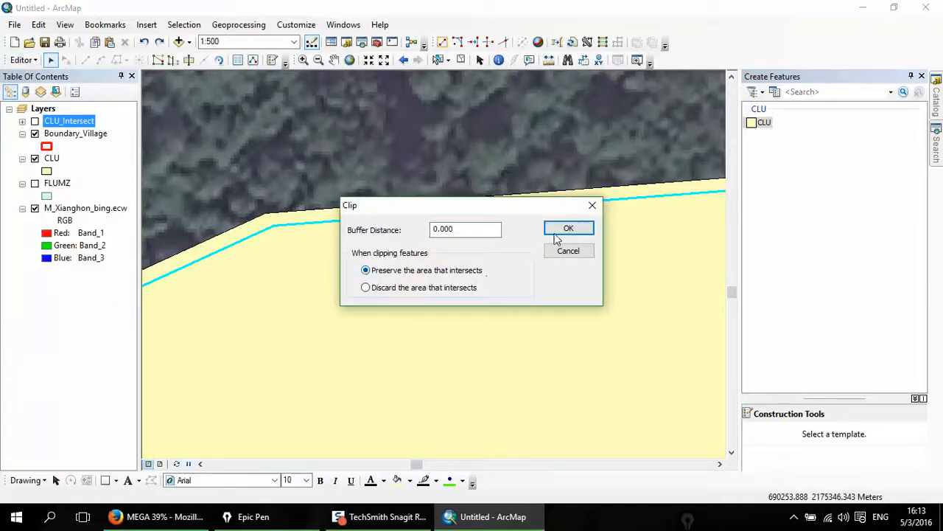
left_click(555, 234)
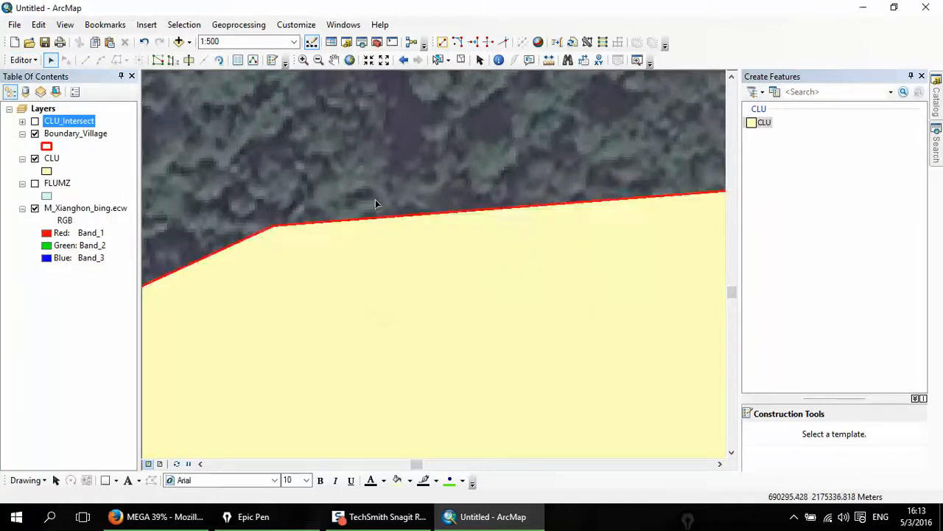
scroll(375, 200, "up", 3)
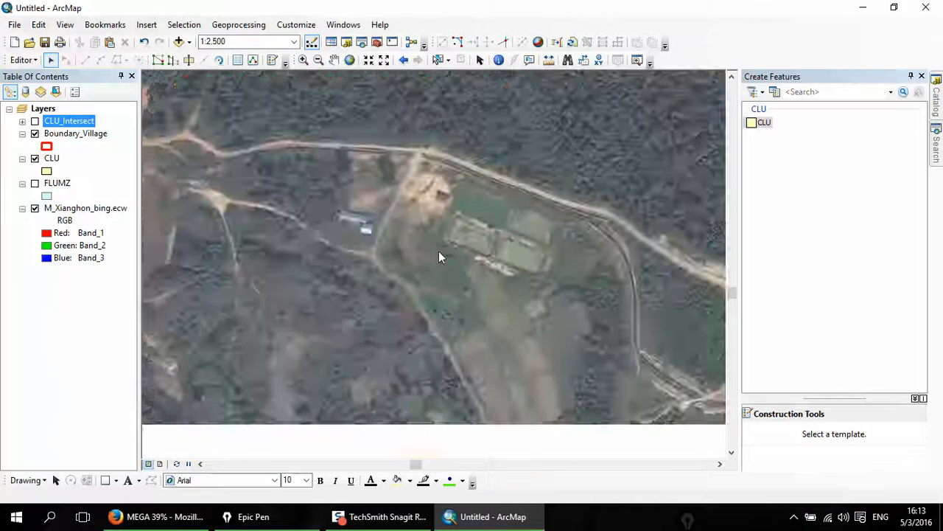
scroll(437, 286, "up", 3)
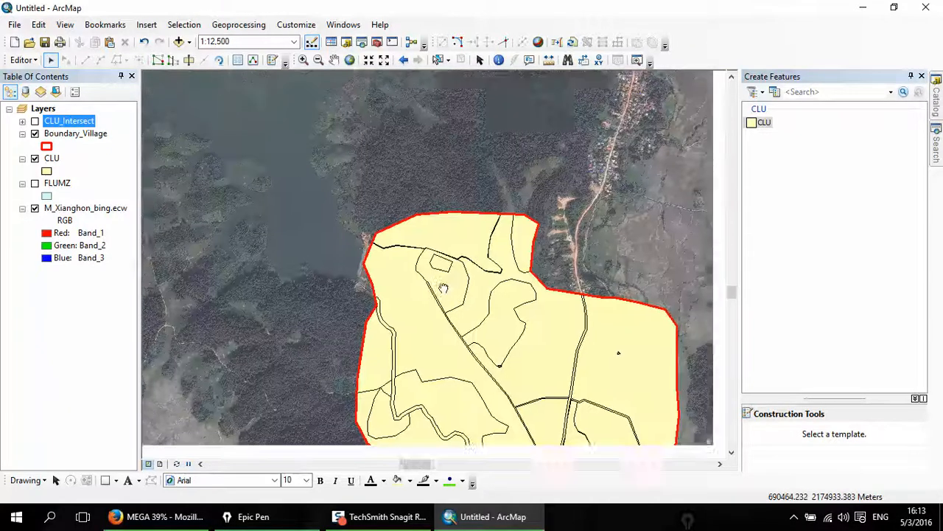
scroll(443, 288, "down", 2)
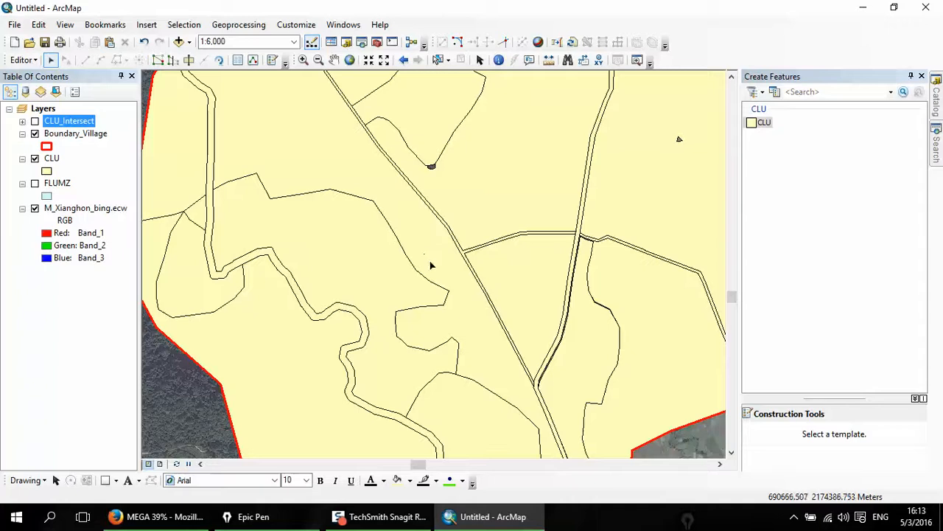
Remove the CLU_Intersect layer from the map
right_click(68, 119)
left_click(63, 122)
right_click(61, 124)
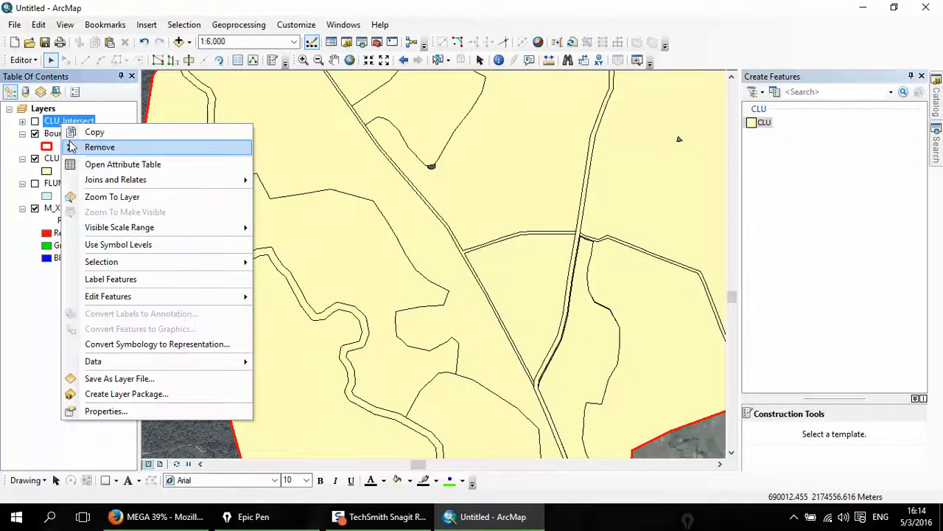
left_click(75, 146)
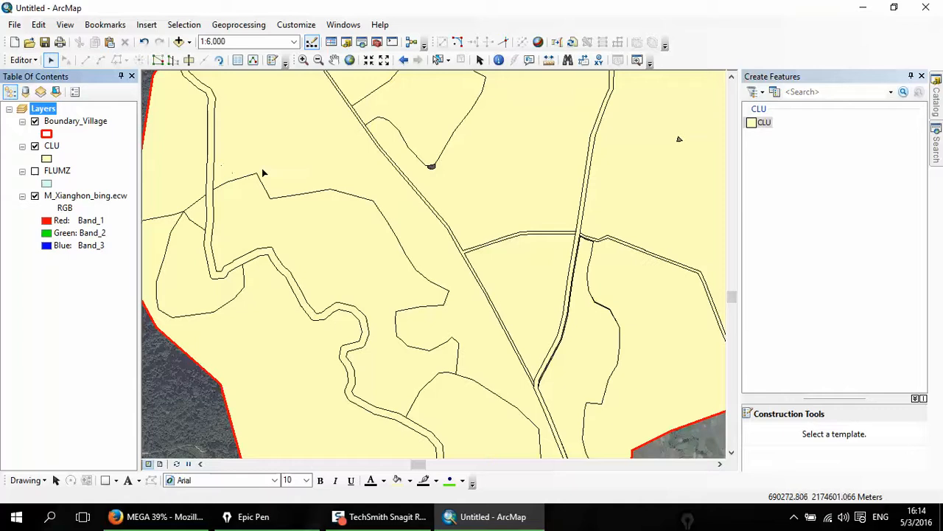
Run the Intersect overlay analysis tool with CLU as the only input, keeping the default output and ALL for JoinAttributes
left_click(378, 44)
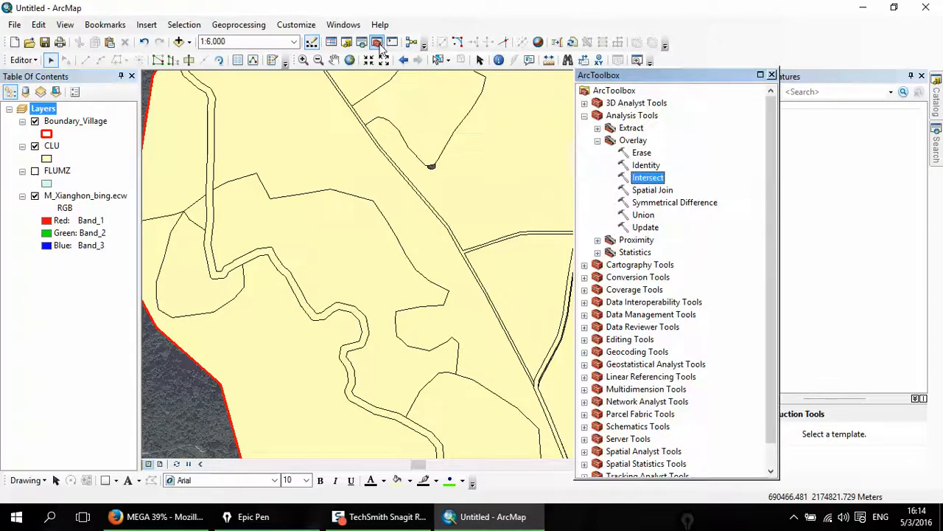
left_click(631, 118)
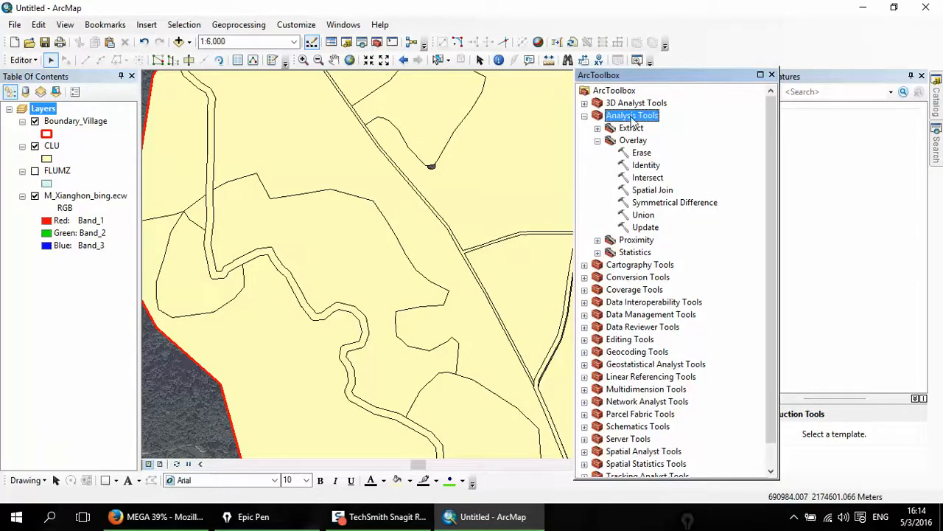
left_click(638, 141)
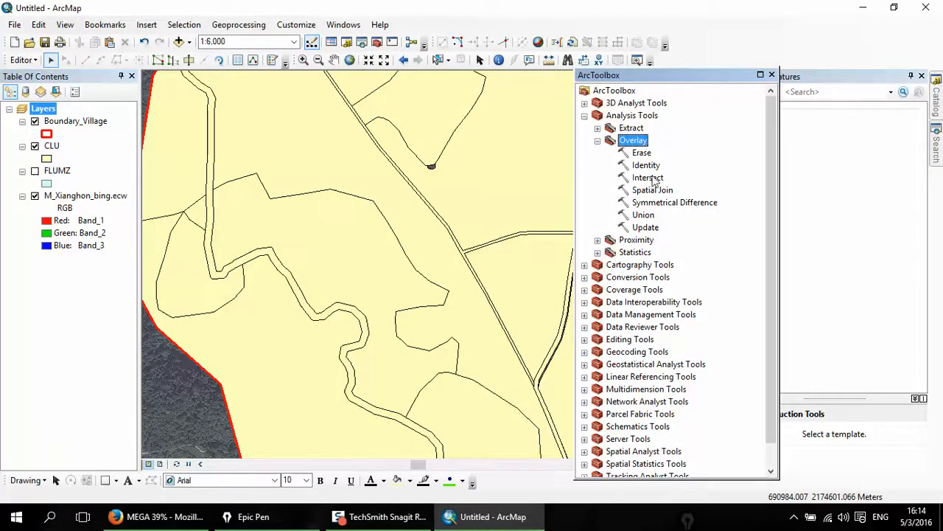
double_click(648, 178)
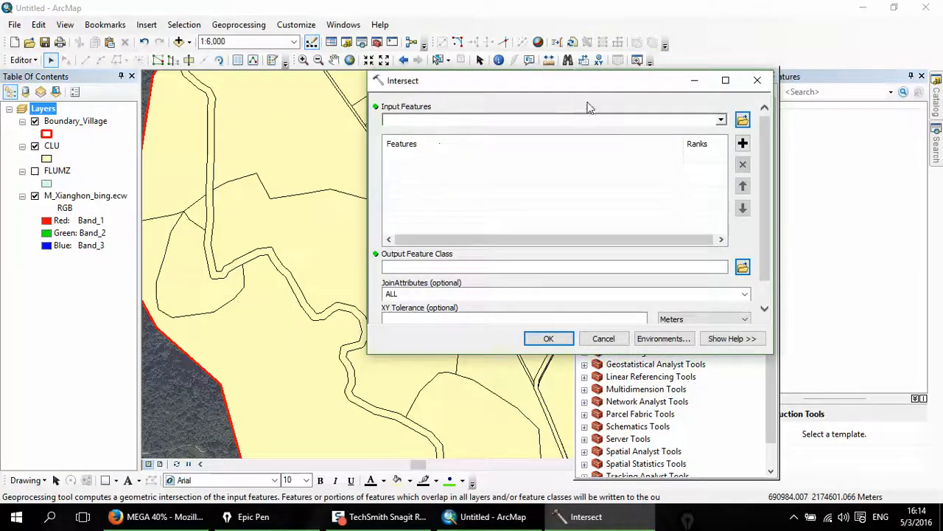
left_click_drag(582, 80, 507, 118)
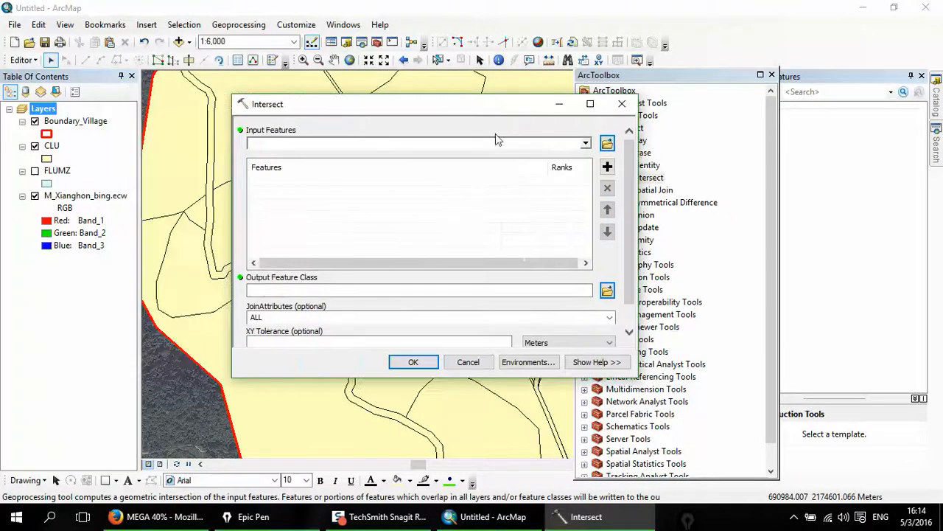
left_click(586, 144)
left_click(287, 171)
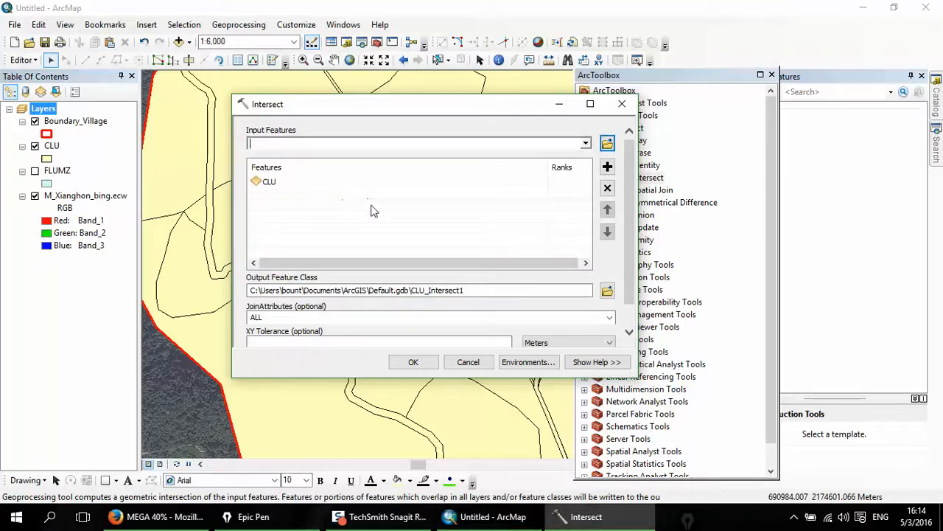
left_click(413, 361)
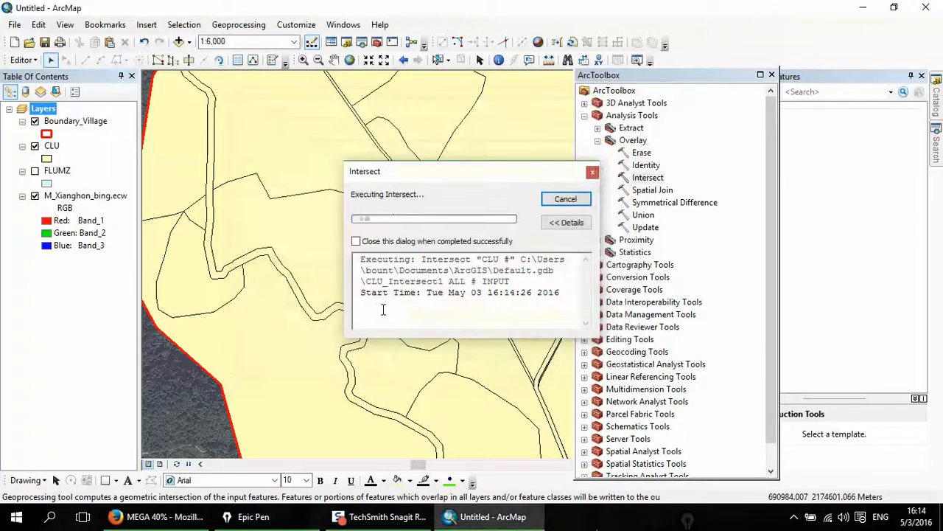
left_click(566, 199)
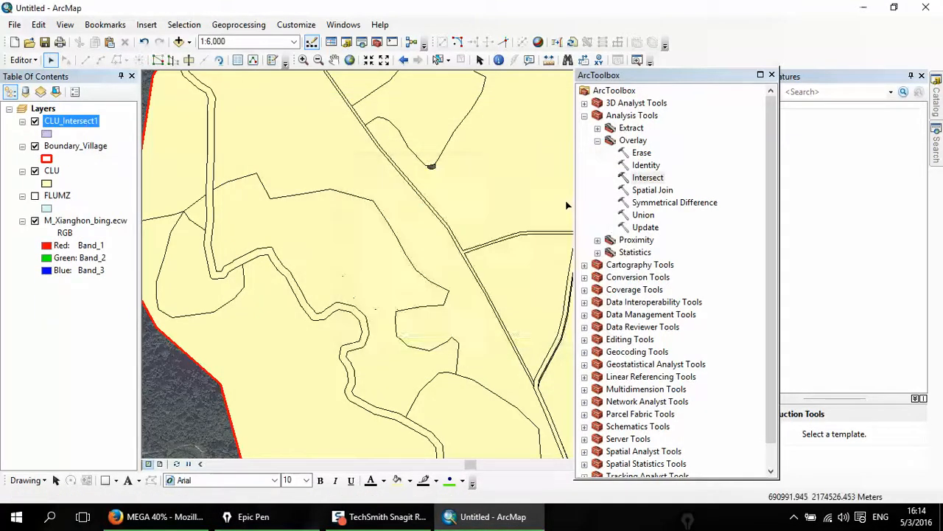
Check the CLU_Intersect1 attribute table for overlap records, close it and review the CLU polygons across the whole village
left_click_drag(249, 202, 448, 110)
scroll(407, 188, "down", 3)
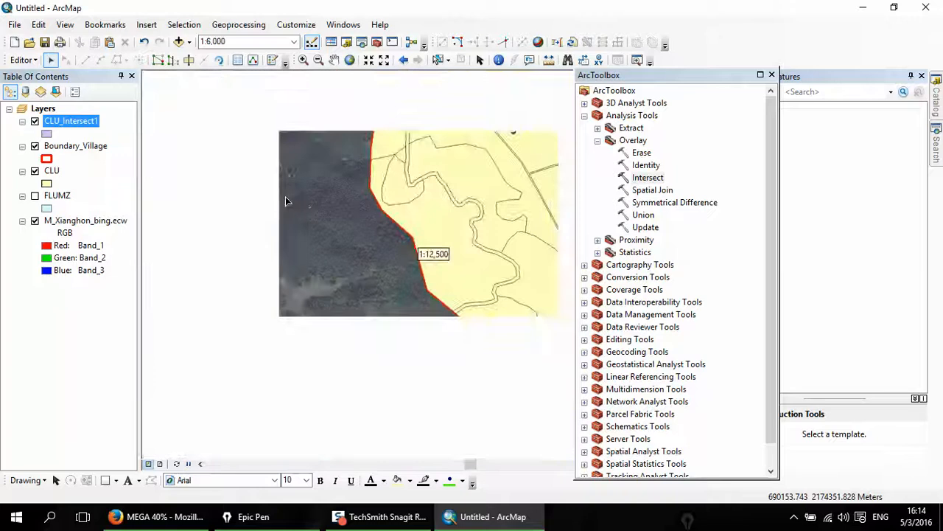
right_click(89, 128)
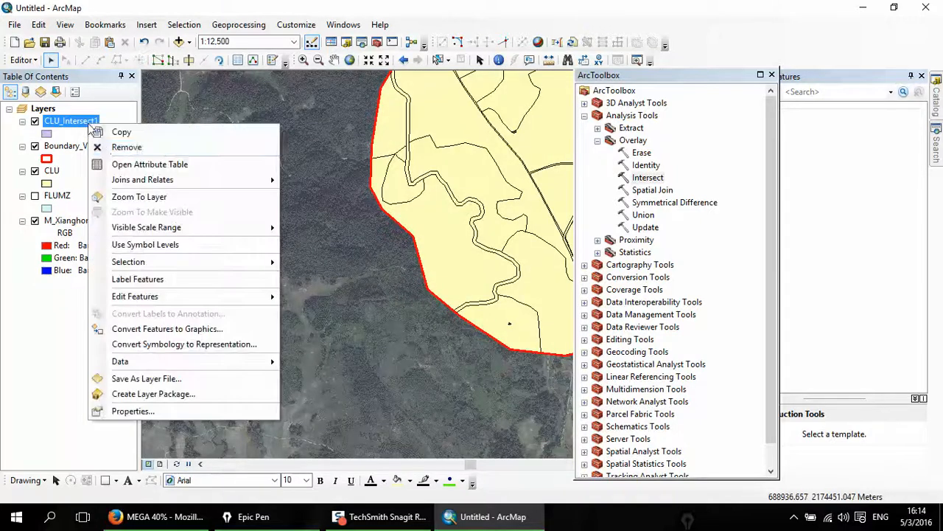
left_click(184, 162)
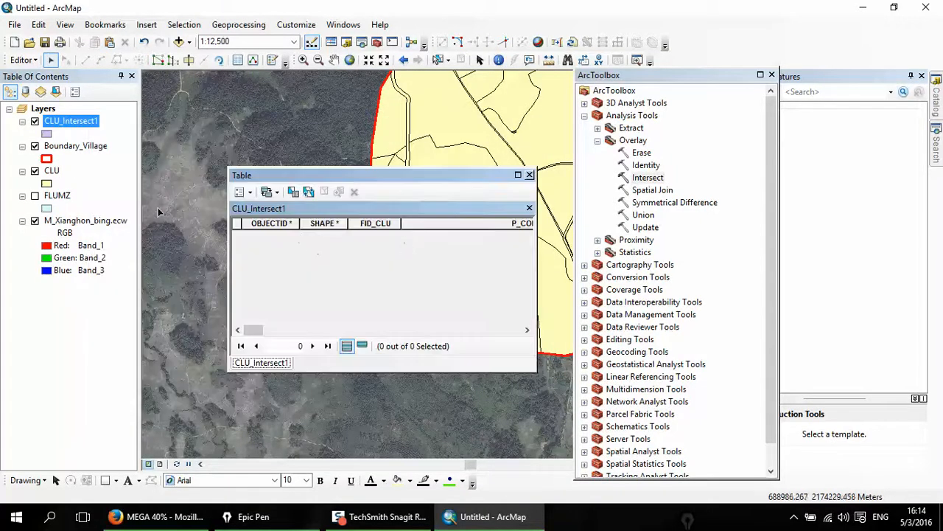
left_click_drag(262, 330, 315, 339)
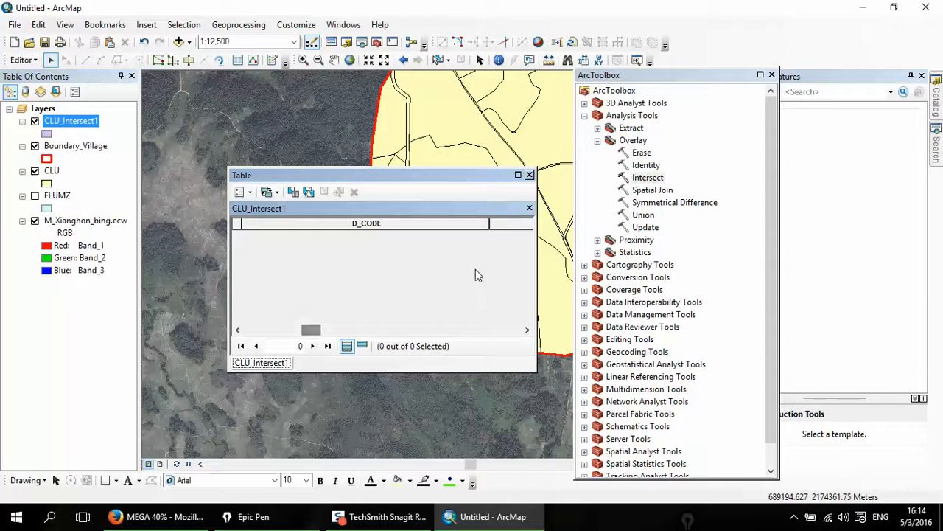
left_click(530, 176)
left_click_drag(456, 232, 230, 197)
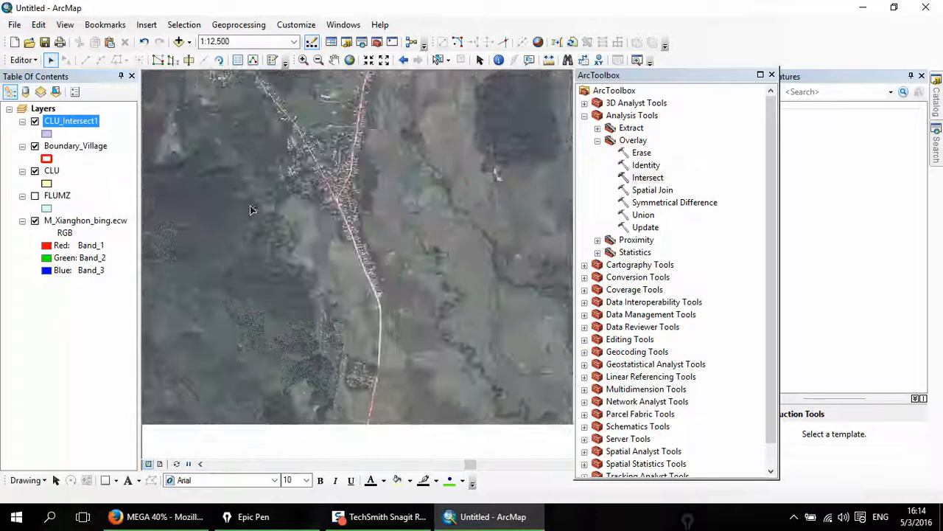
scroll(320, 234, "down", 1)
scroll(322, 204, "up", 2)
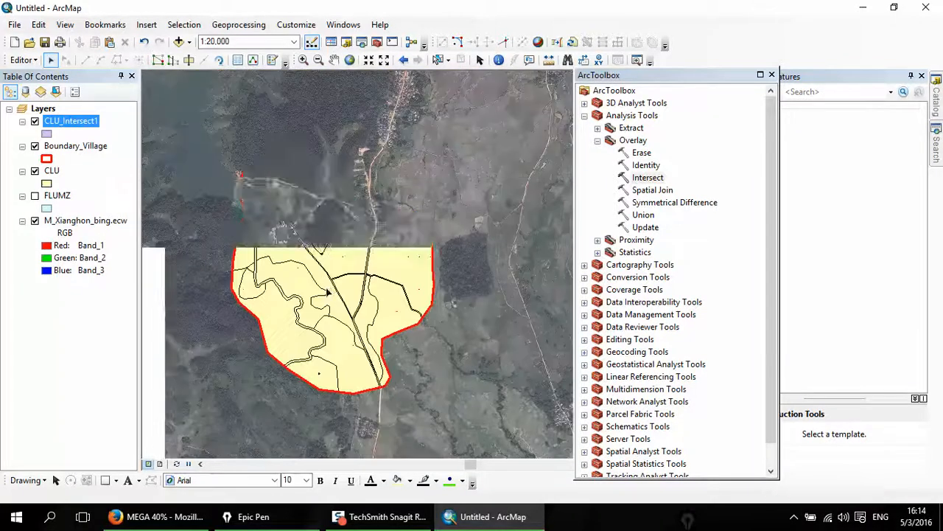
scroll(295, 236, "down", 1)
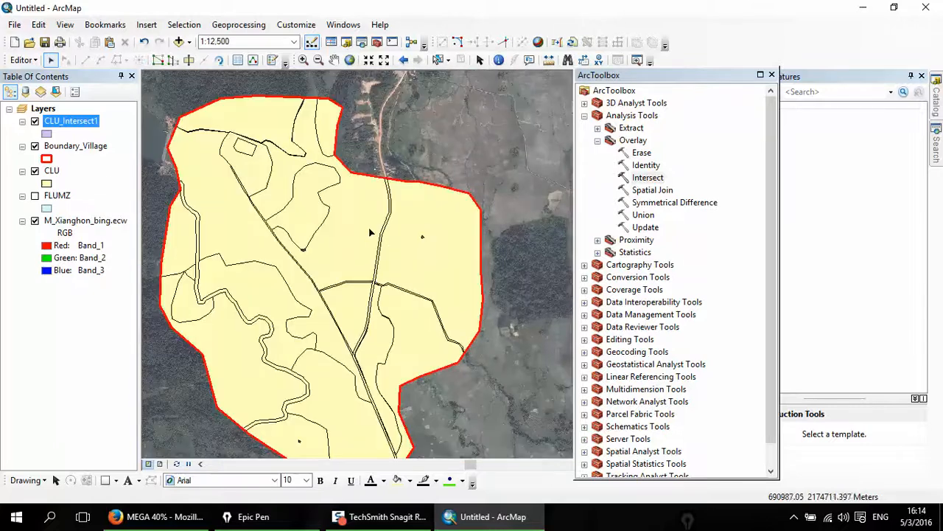
left_click_drag(277, 214, 316, 225)
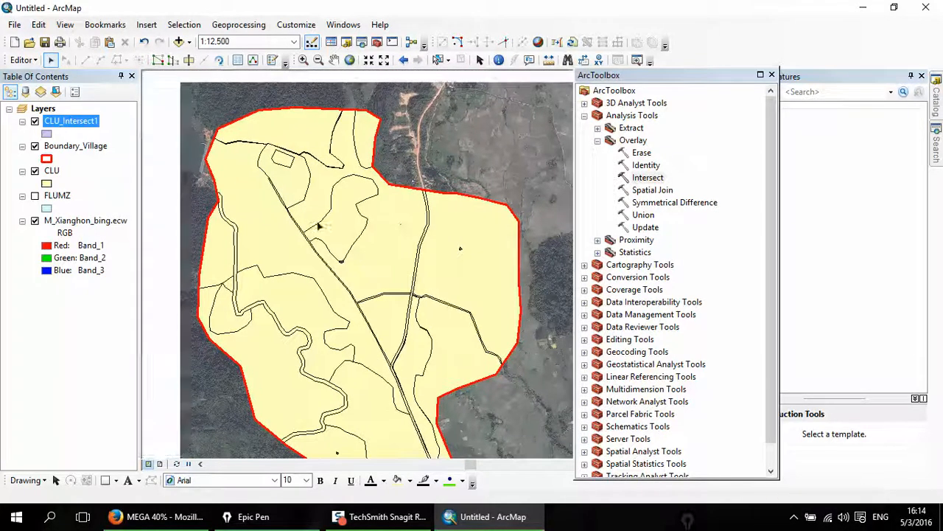
Survey the CLU polygons across the village for gaps, and close ArcToolbox to clear the map
left_click(22, 60)
left_click(24, 94)
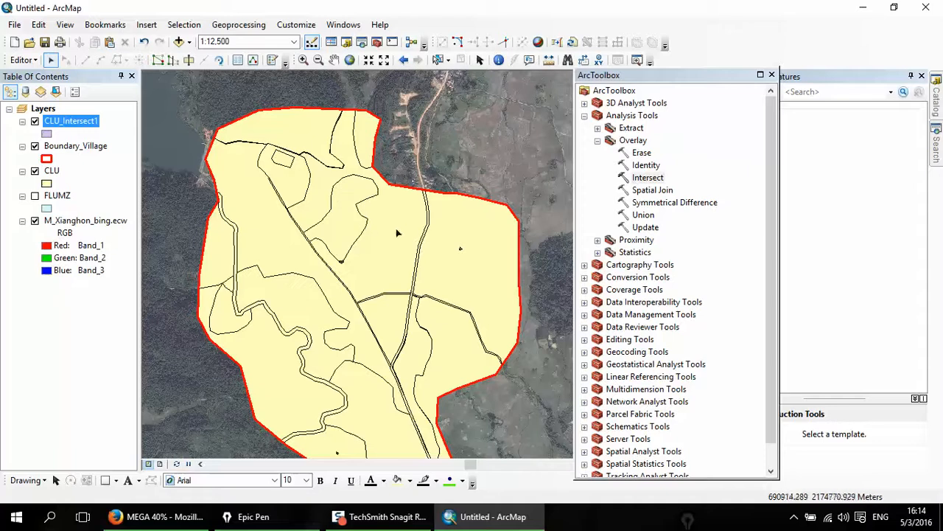
scroll(396, 233, "down", 1)
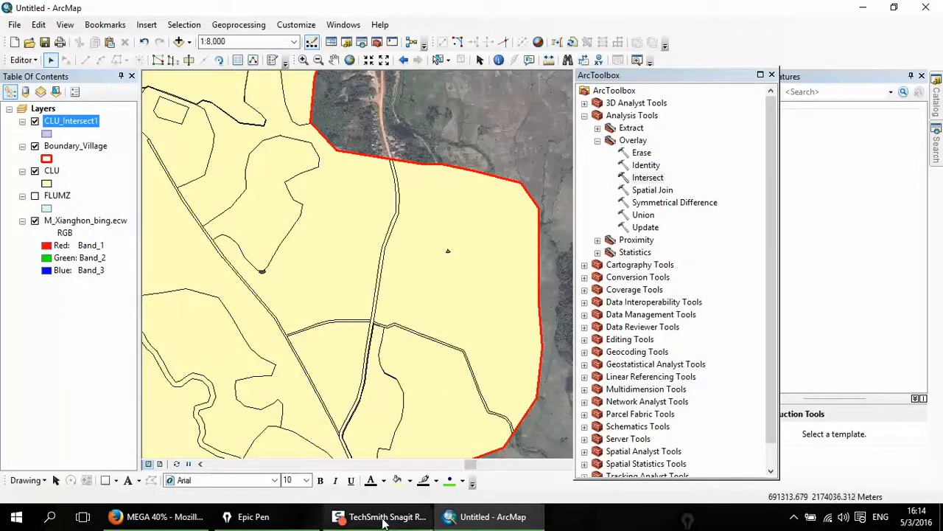
mouse_move(382, 519)
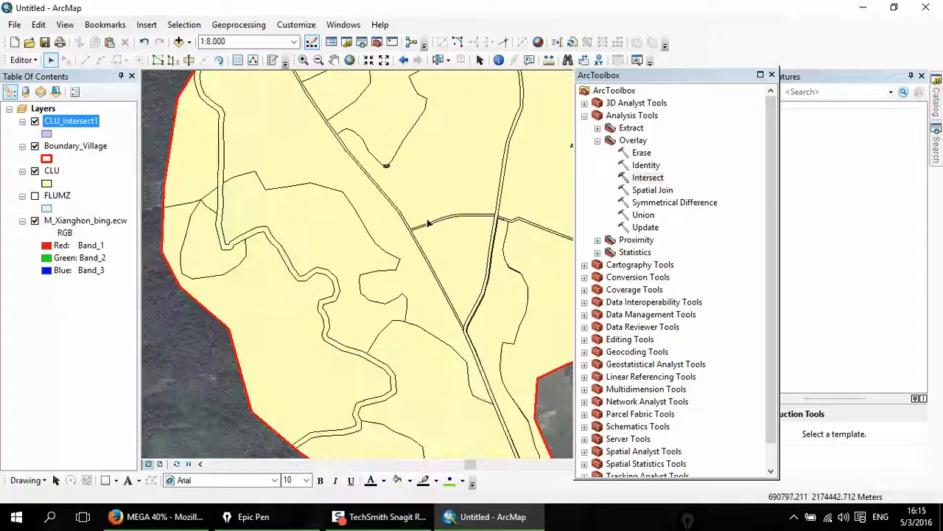
scroll(423, 229, "up", 2)
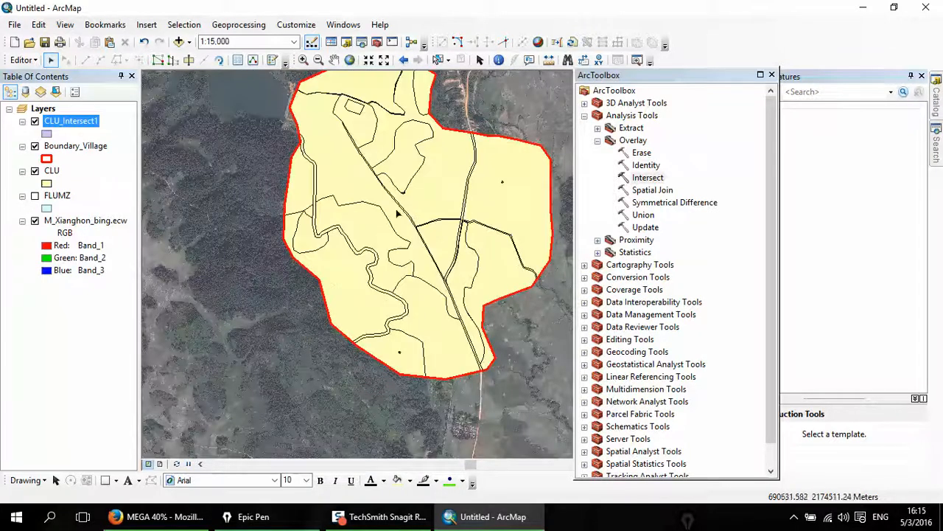
scroll(386, 243, "down", 2)
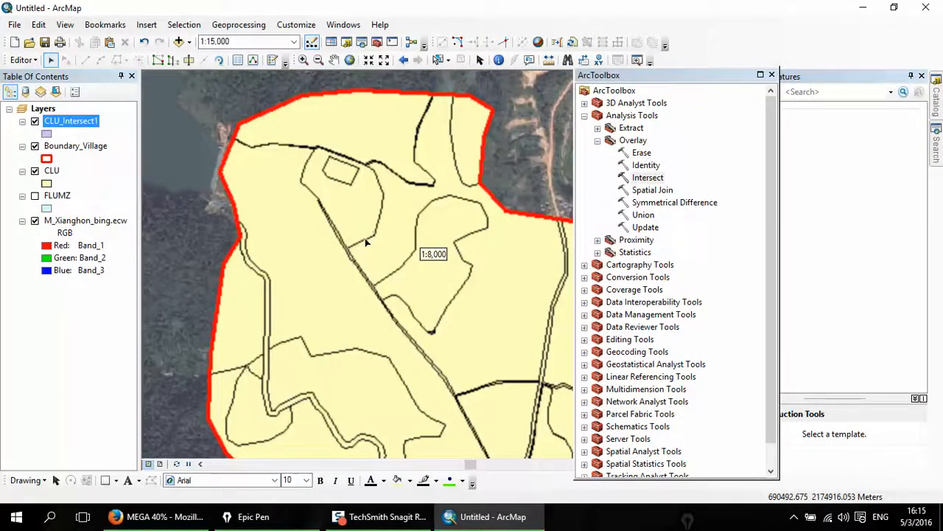
left_click_drag(681, 77, 554, 97)
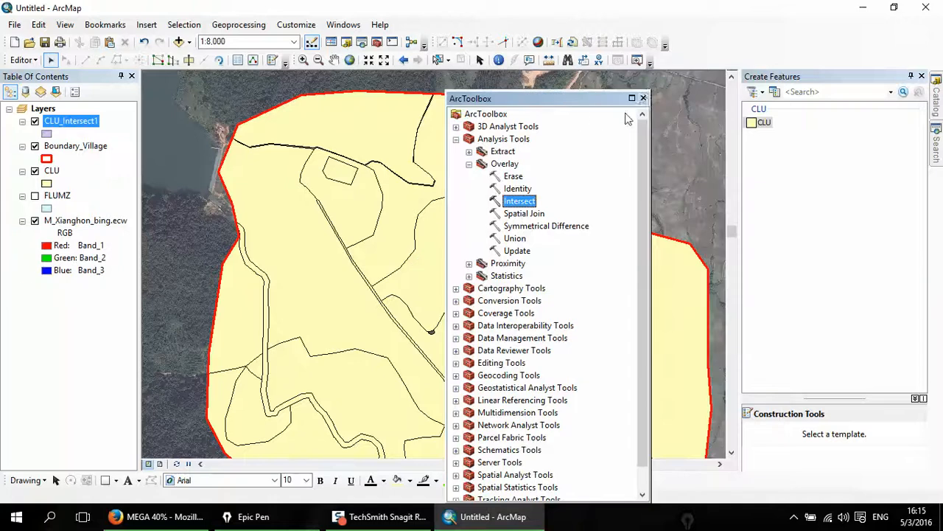
left_click(644, 98)
Examine the CLU polygon edges up close for narrow gaps, especially along the roads near the northern village boundary
left_click_drag(458, 237, 506, 71)
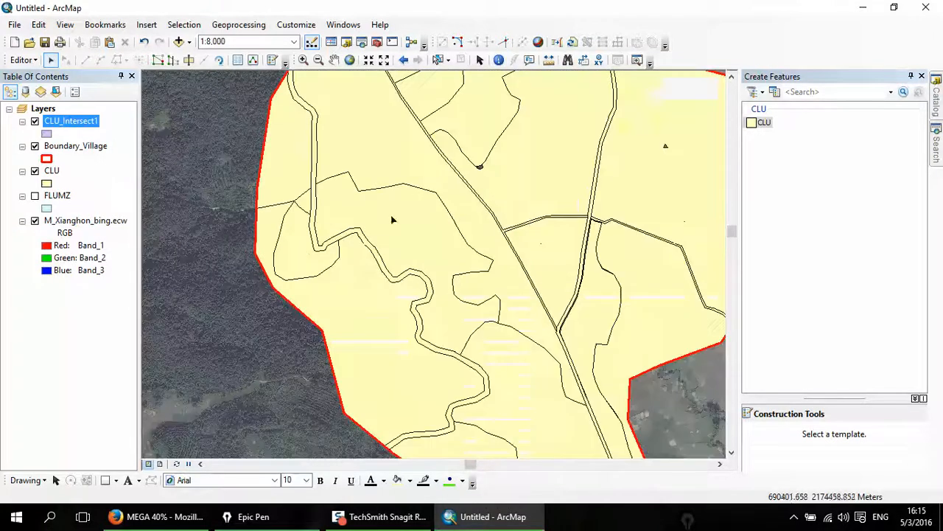
left_click_drag(360, 194, 323, 286)
left_click_drag(326, 231, 352, 307)
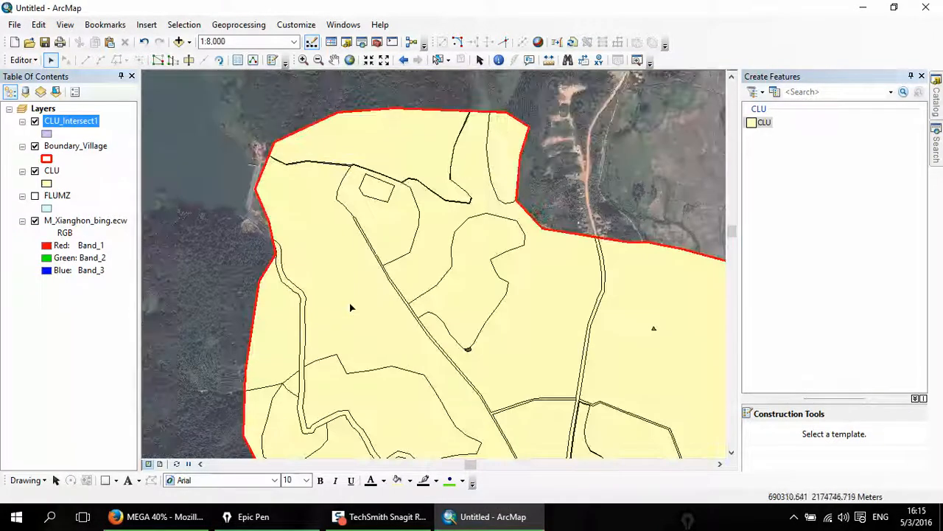
scroll(383, 238, "down", 5)
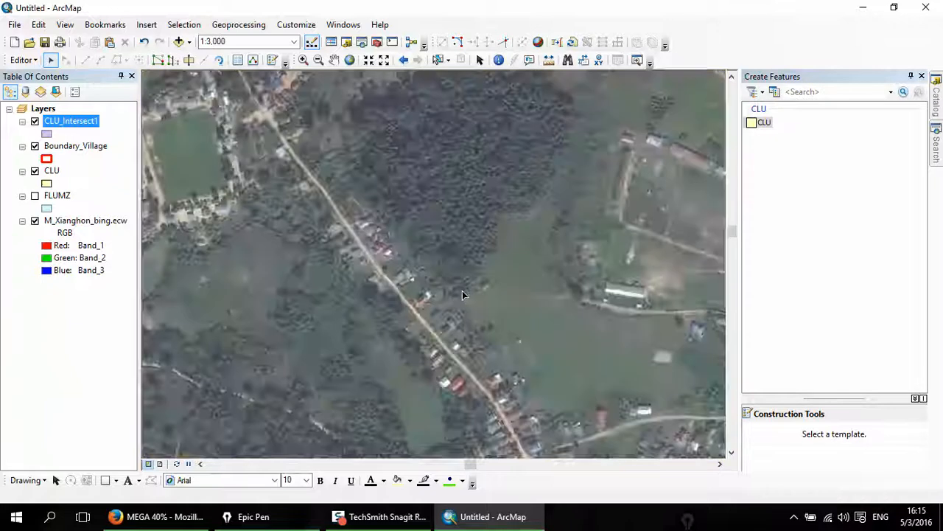
left_click_drag(337, 241, 338, 436)
left_click_drag(352, 258, 445, 442)
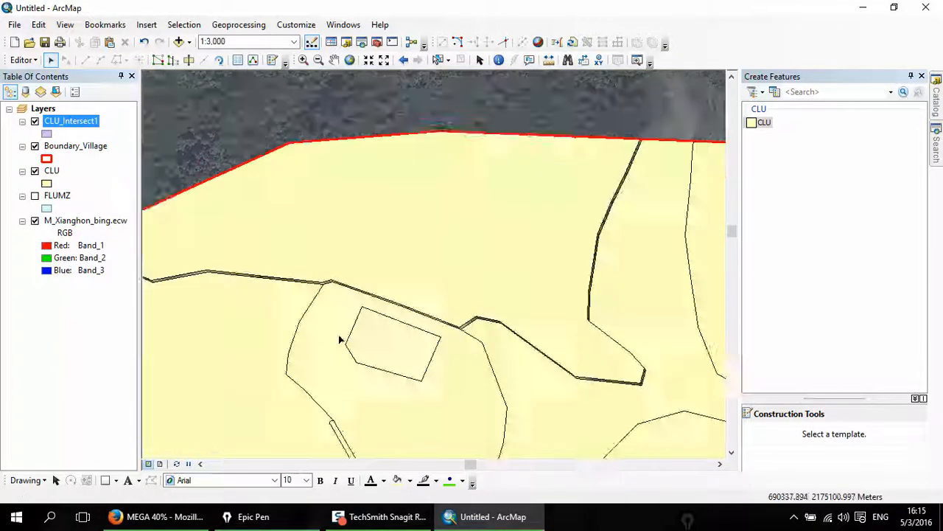
left_click_drag(301, 280, 458, 252)
scroll(379, 292, "up", 5)
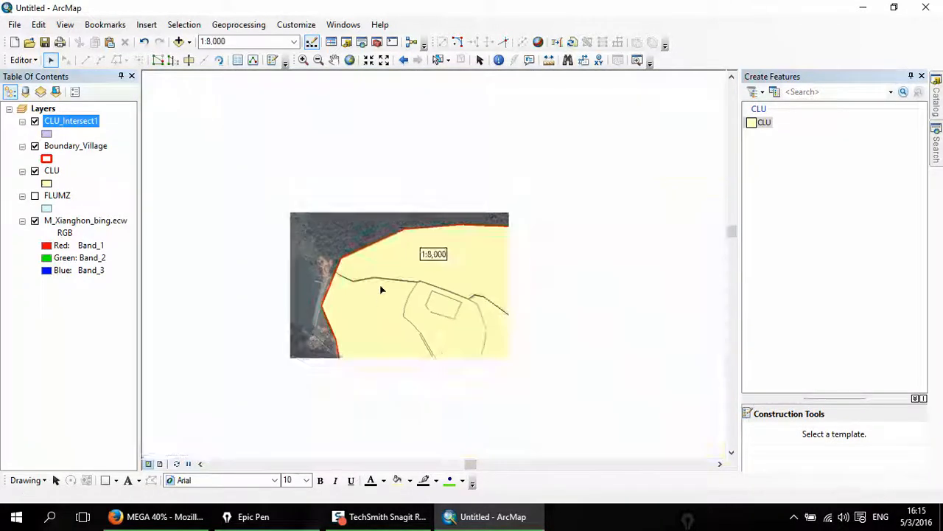
scroll(463, 305, "down", 10)
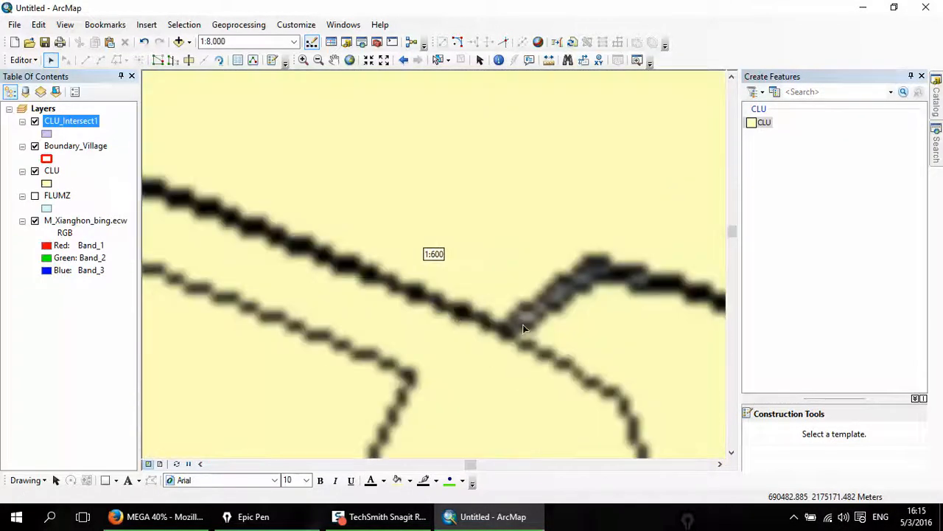
scroll(481, 300, "up", 5)
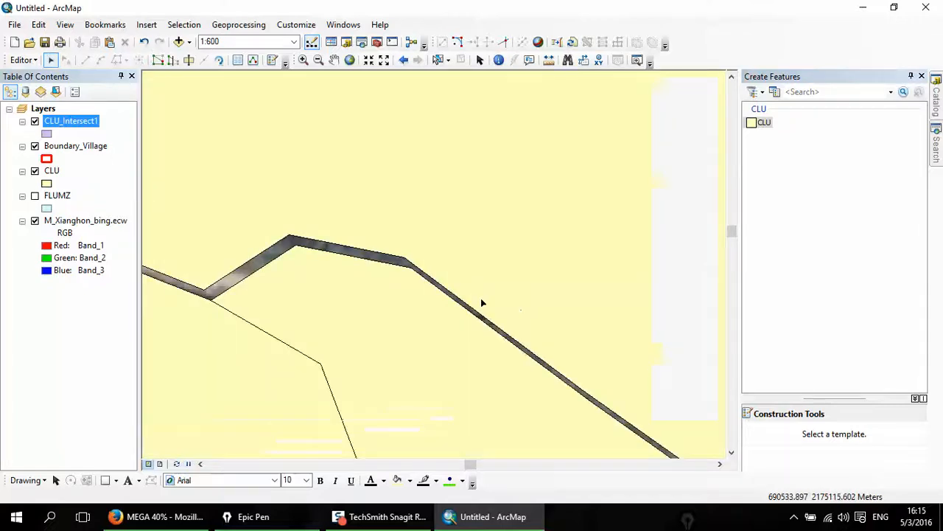
left_click_drag(667, 91, 404, 227)
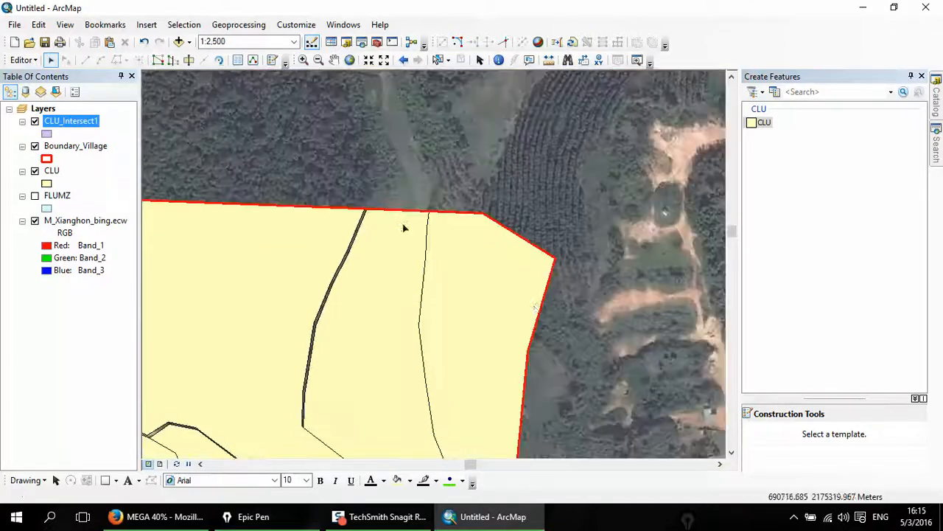
left_click_drag(528, 402, 442, 221)
left_click_drag(471, 376, 449, 185)
left_click_drag(479, 354, 483, 118)
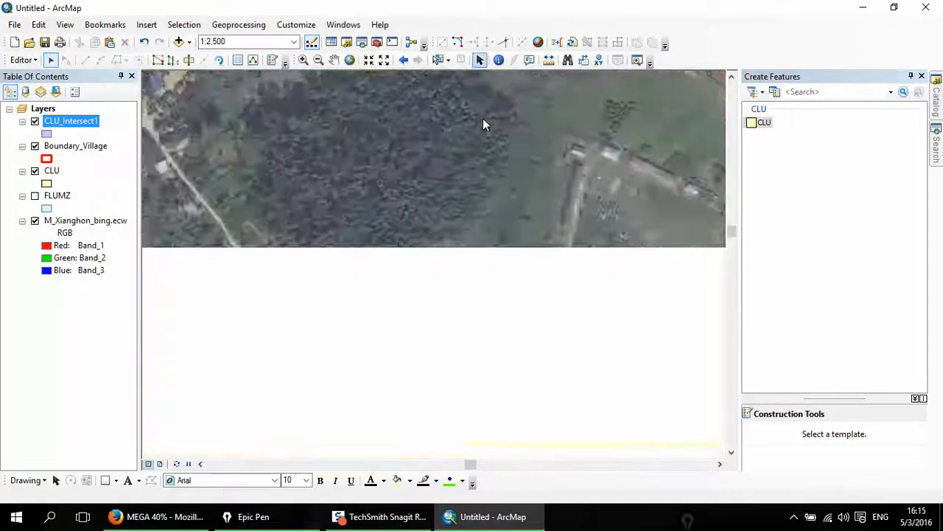
scroll(472, 185, "up", 4)
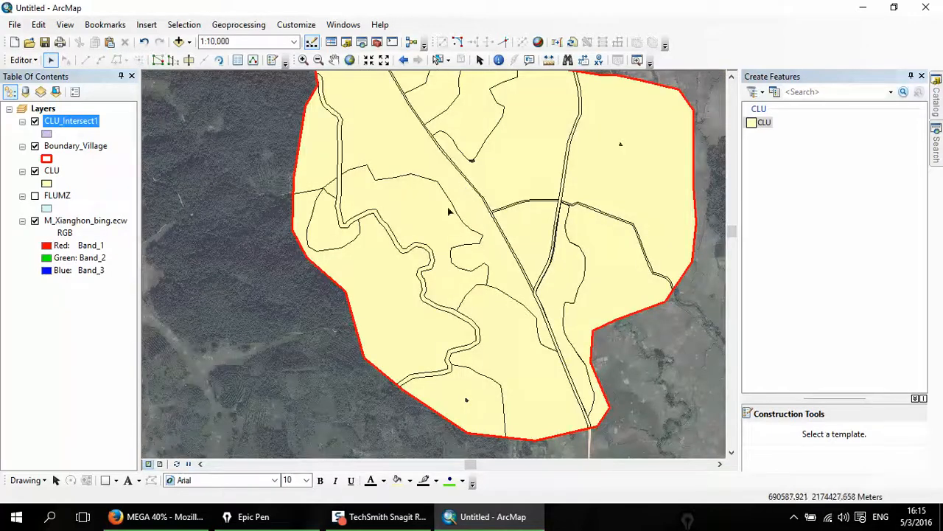
left_click_drag(431, 169, 439, 234)
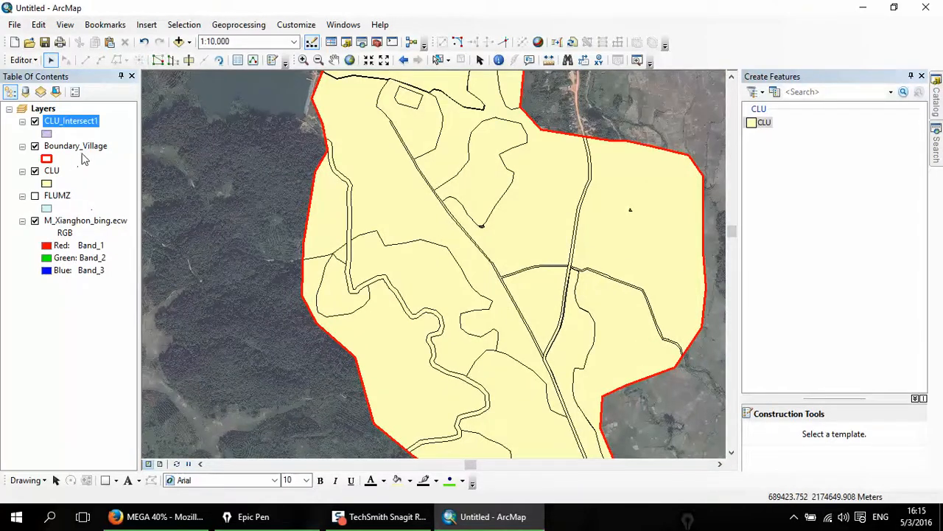
Remove the CLU_Intersect1 layer from the map
right_click(70, 125)
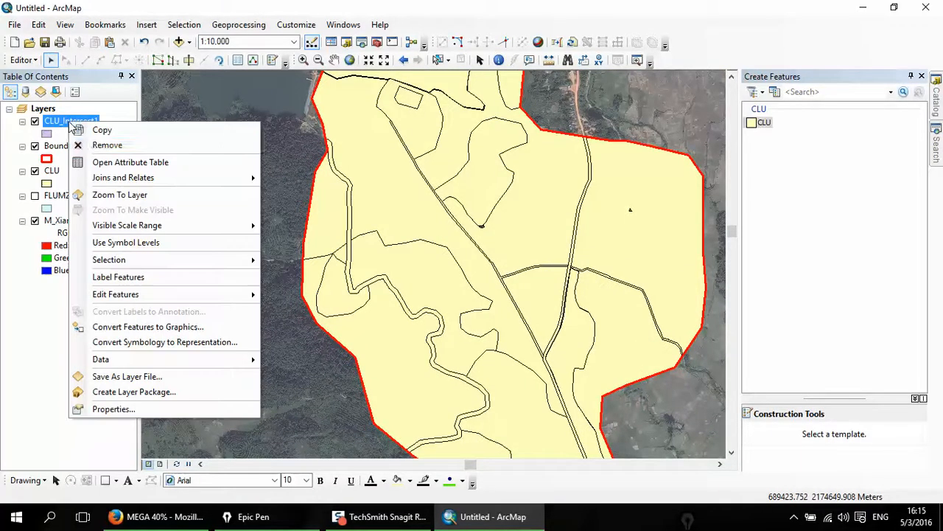
left_click(98, 143)
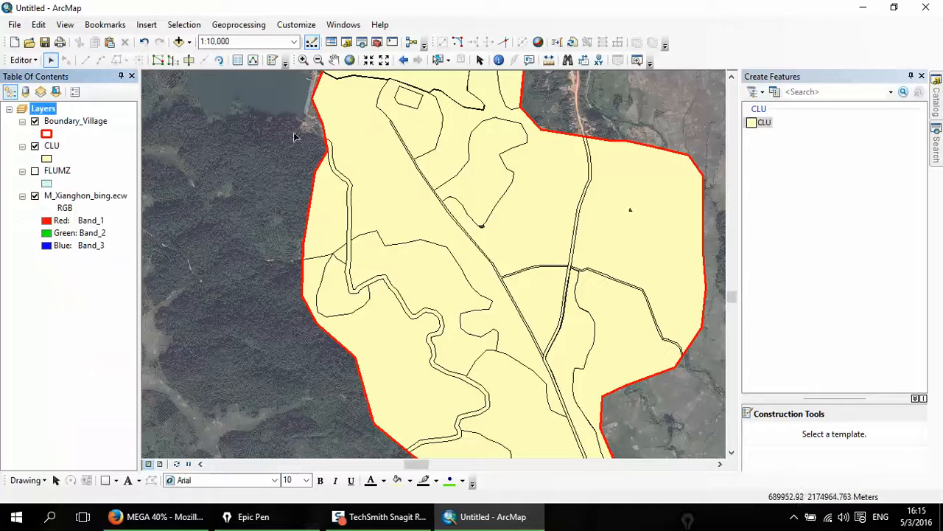
Open the Symmetrical Difference overlay tool and set CLU as its input features
left_click(376, 42)
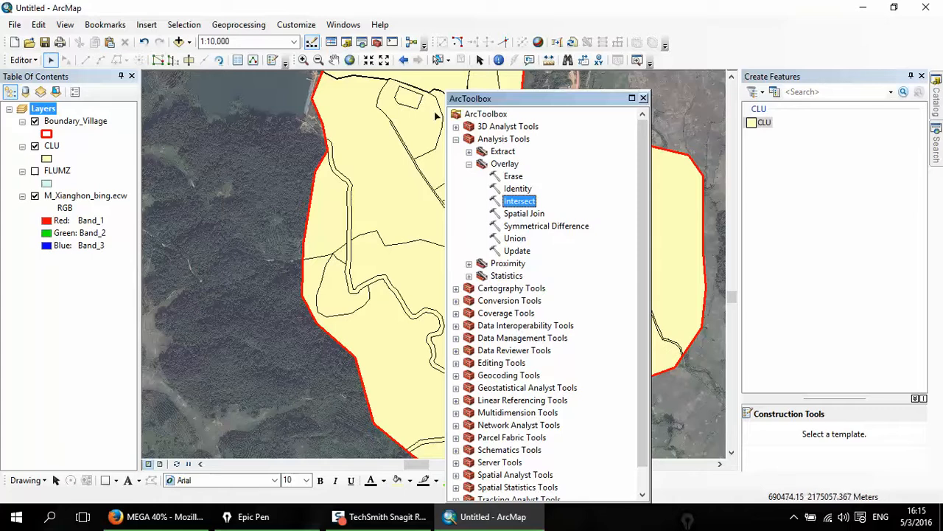
double_click(525, 226)
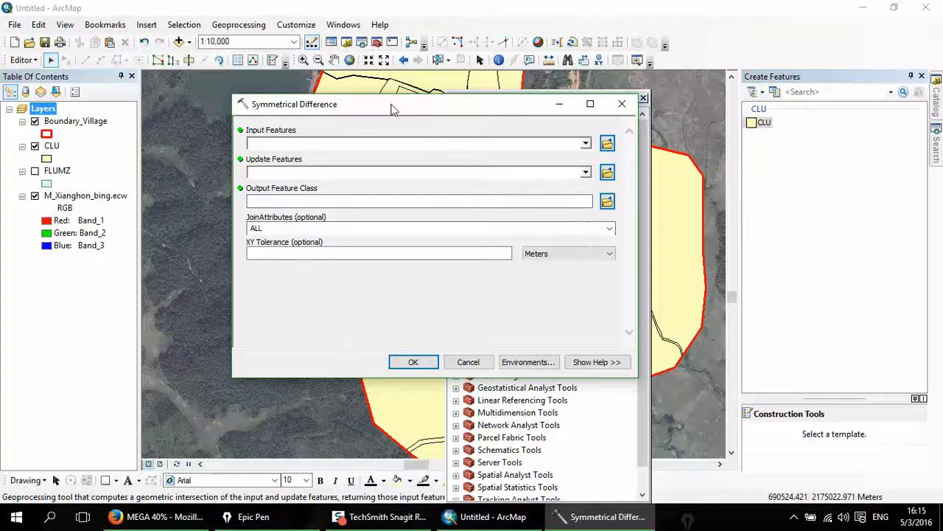
left_click_drag(393, 109, 519, 208)
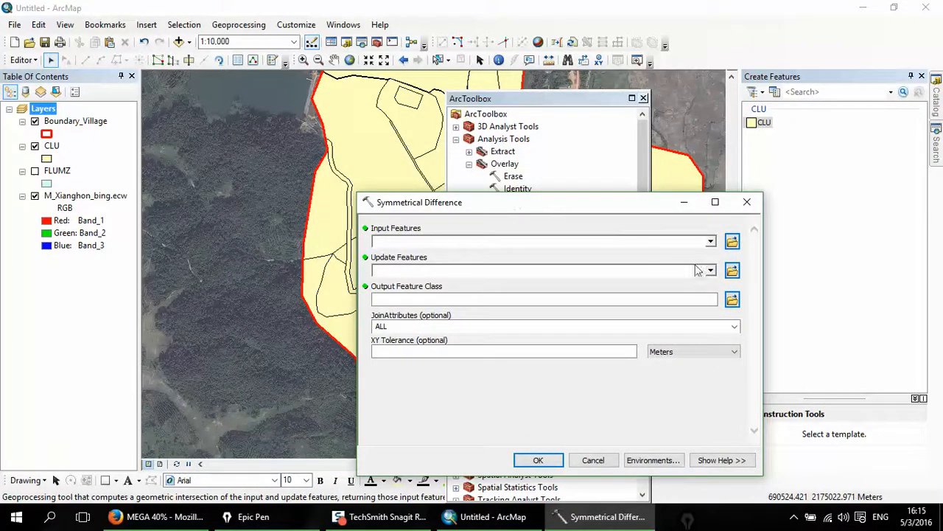
left_click(710, 243)
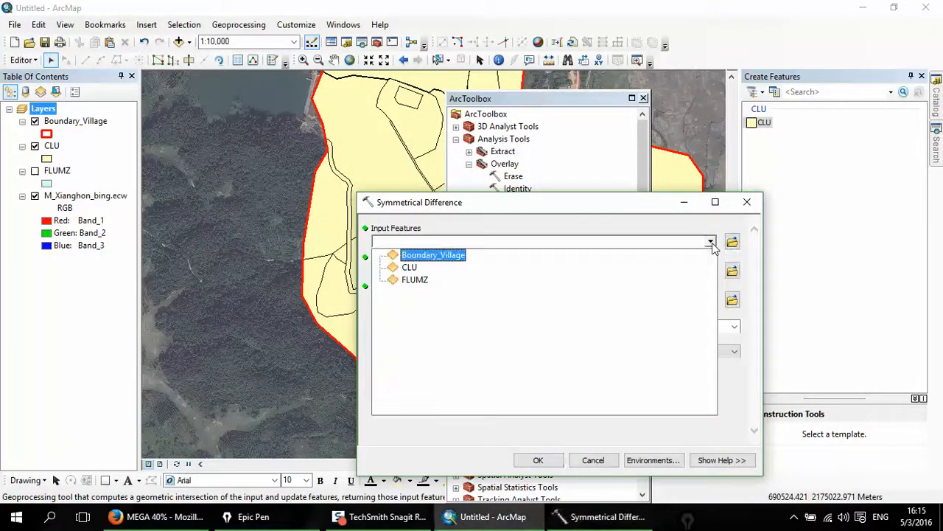
left_click(410, 267)
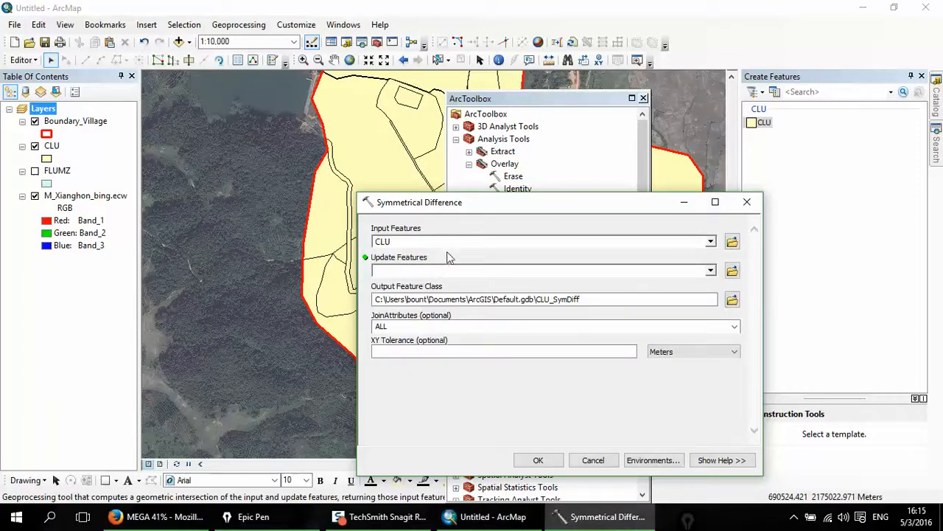
mouse_move(391, 249)
left_mouse_down()
mouse_move(431, 278)
mouse_move(441, 265)
mouse_move(420, 253)
left_mouse_up()
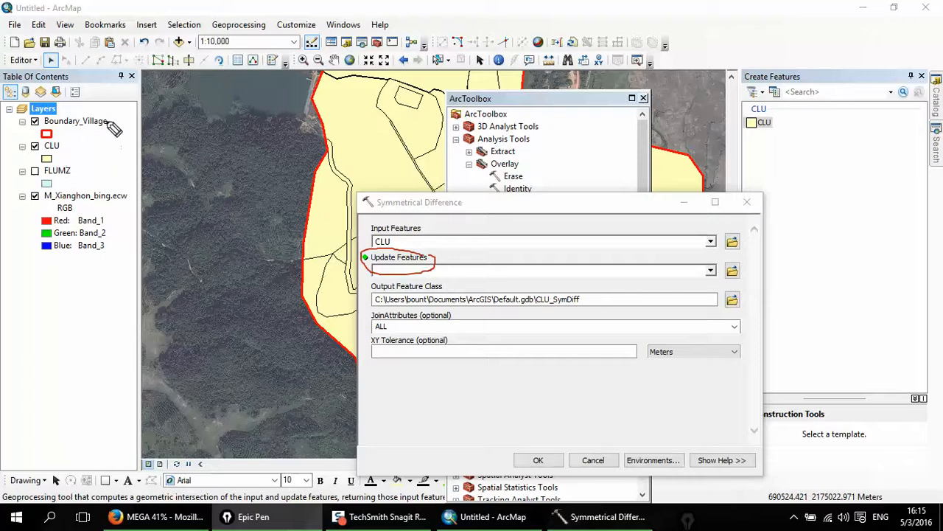
mouse_move(112, 127)
left_mouse_down()
mouse_move(36, 120)
mouse_move(28, 131)
mouse_move(111, 140)
mouse_move(107, 119)
left_mouse_up()
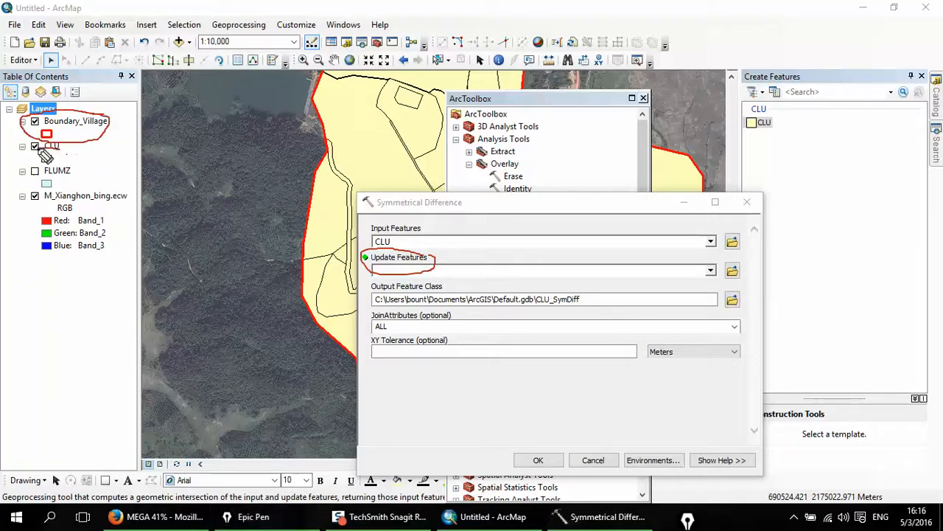
mouse_move(39, 148)
left_mouse_down()
mouse_move(59, 156)
mouse_move(59, 145)
mouse_move(39, 144)
mouse_move(69, 144)
left_mouse_up()
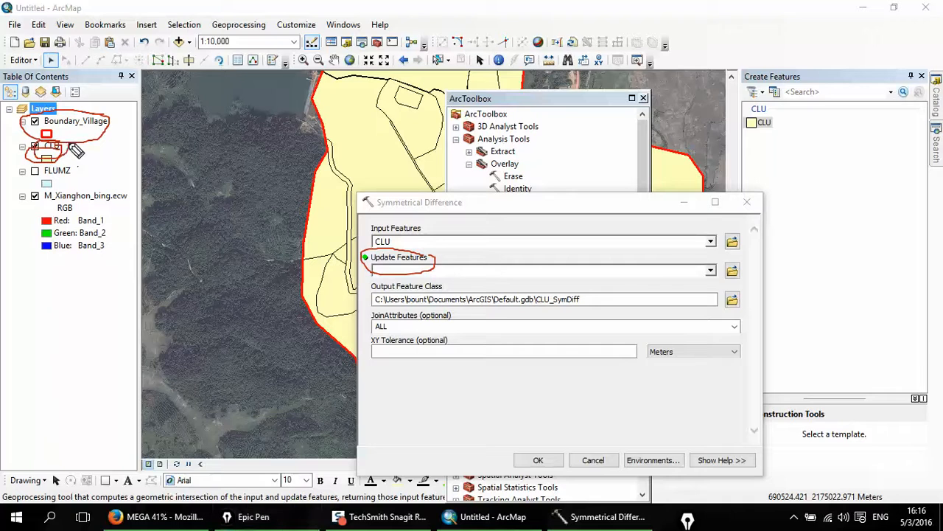
key("ctrl+shift+7")
key("ctrl+shift+2")
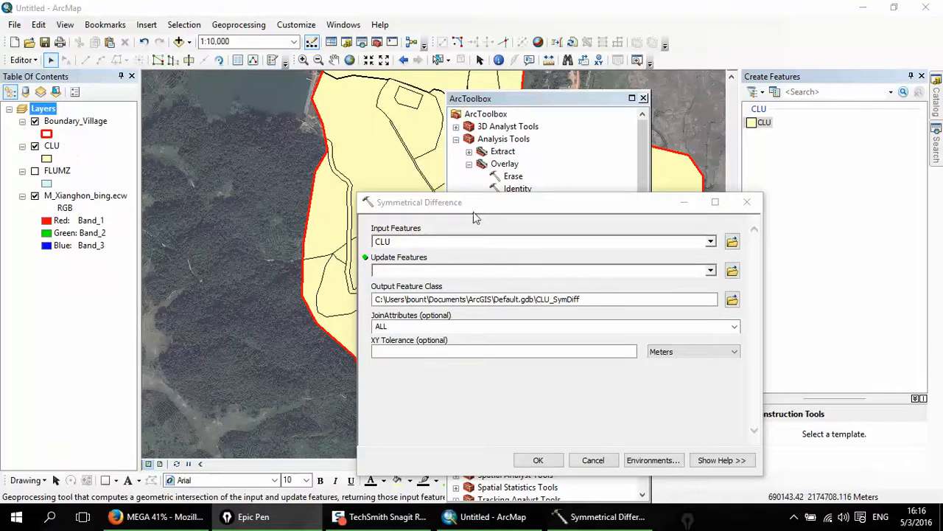
Run Symmetrical Difference with Boundary_Village as the update features, keeping the default CLU_SymDiff output and ALL for JoinAttributes, and close ArcToolbox
left_click_drag(492, 205, 463, 176)
left_click(684, 244)
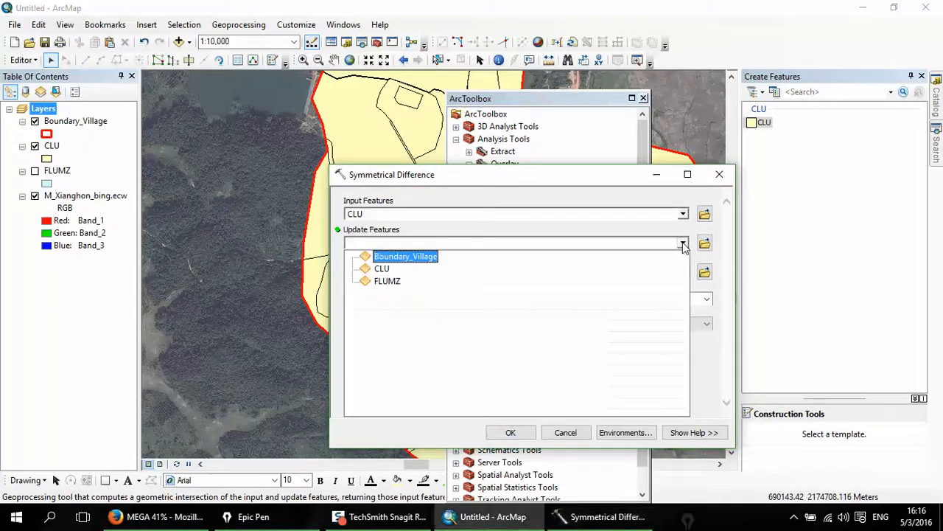
left_click(432, 258)
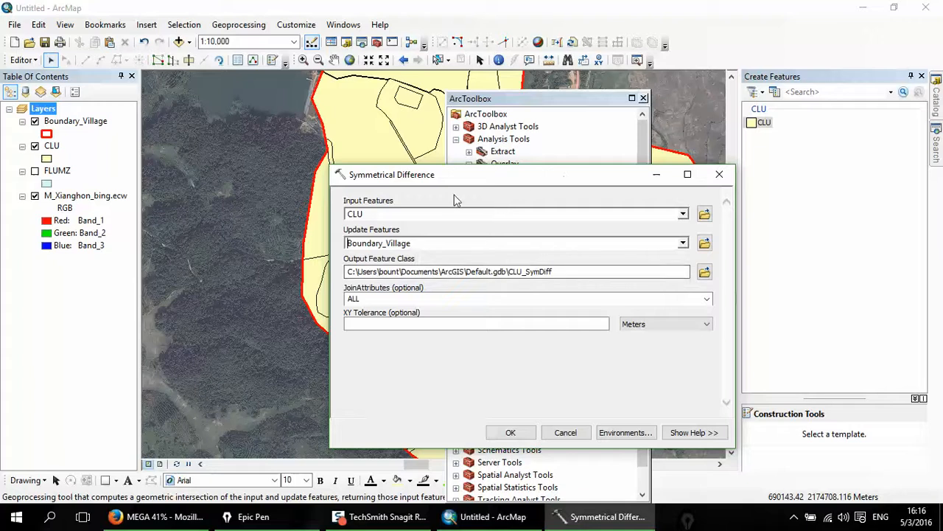
left_click_drag(502, 181, 423, 144)
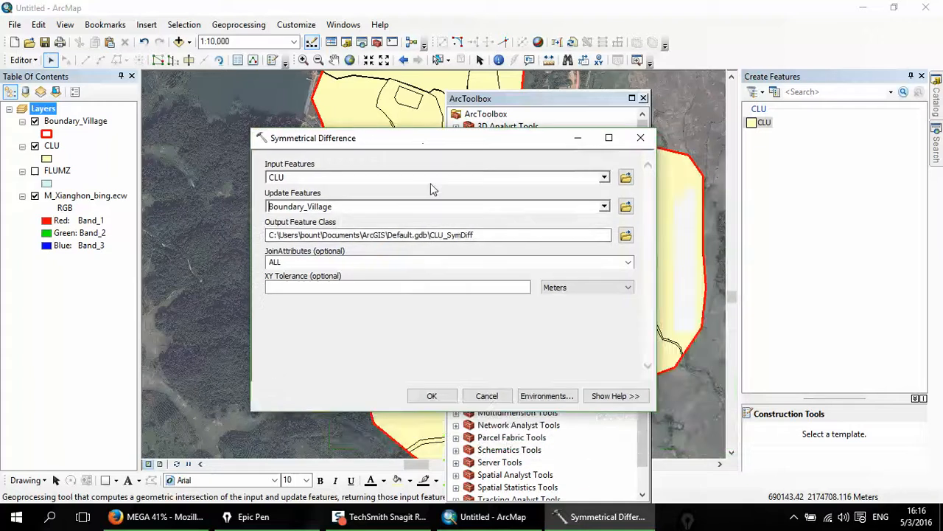
left_click_drag(441, 382, 443, 387)
key("ctrl+shift+7")
left_click(433, 395)
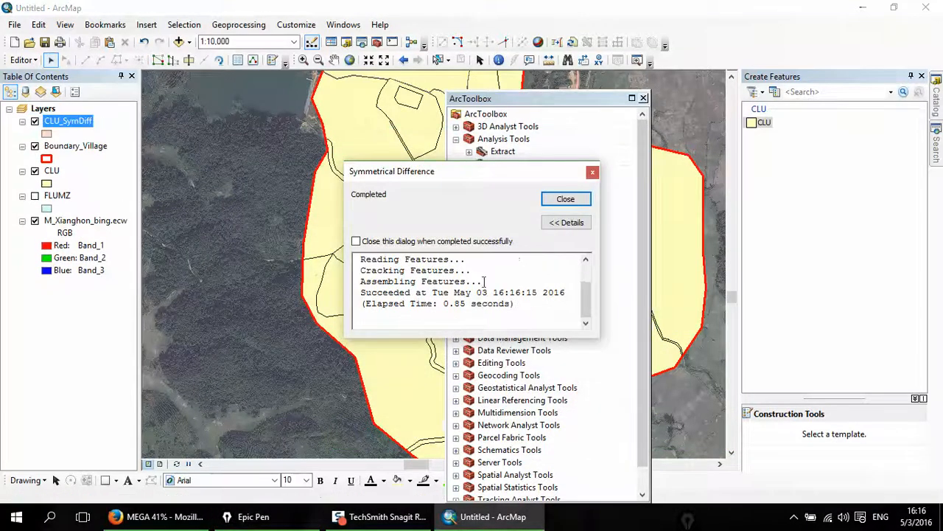
left_click(566, 199)
left_click(644, 98)
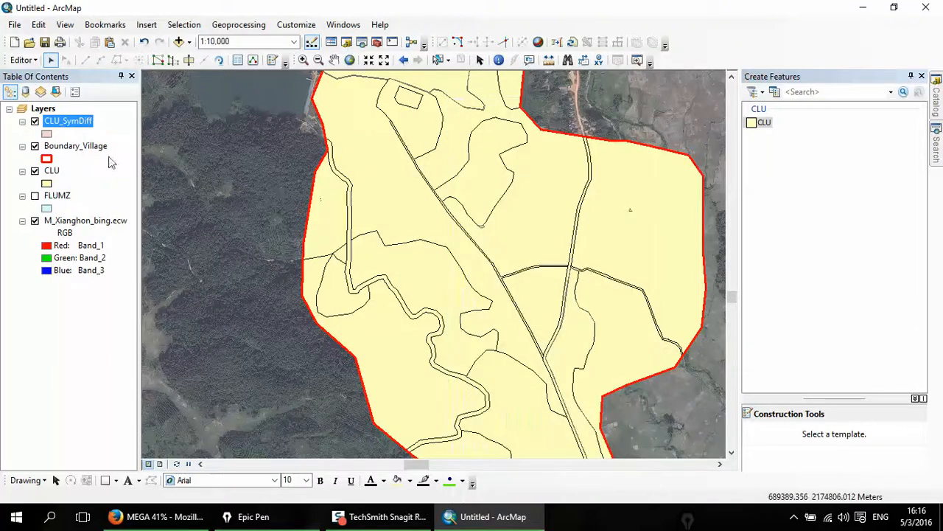
Open the CLU_SymDiff attribute table, select its only record and examine where its parts lie within the village boundary
right_click(83, 126)
left_click(118, 162)
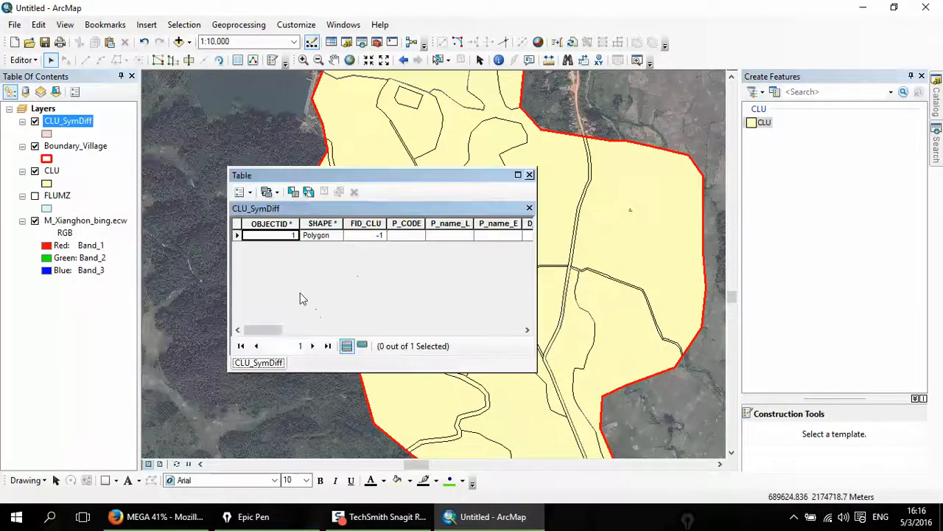
mouse_move(265, 330)
left_mouse_down()
mouse_move(479, 330)
mouse_move(252, 334)
left_mouse_up()
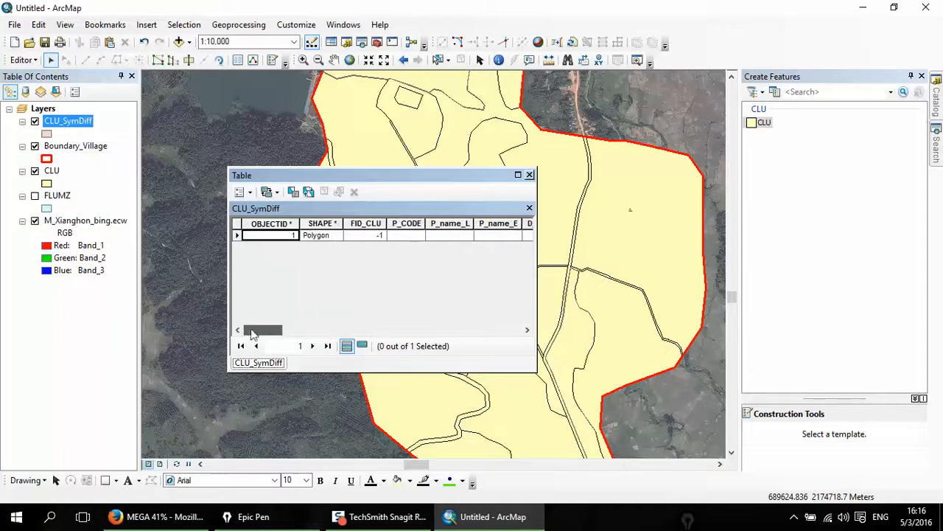
left_click(238, 235)
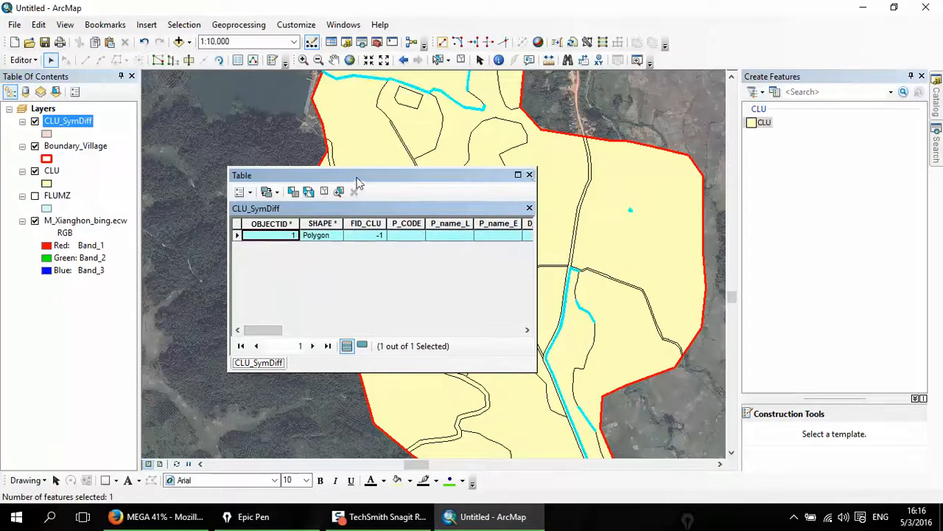
left_click_drag(357, 178, 296, 361)
left_click_drag(400, 281, 389, 202)
left_click_drag(317, 308, 384, 297)
left_click_drag(333, 357, 310, 221)
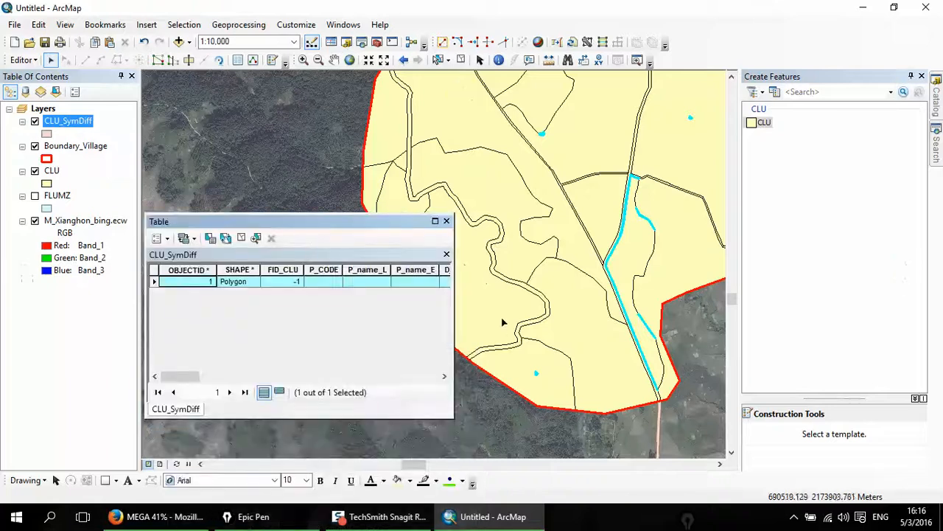
left_click_drag(544, 238, 574, 318)
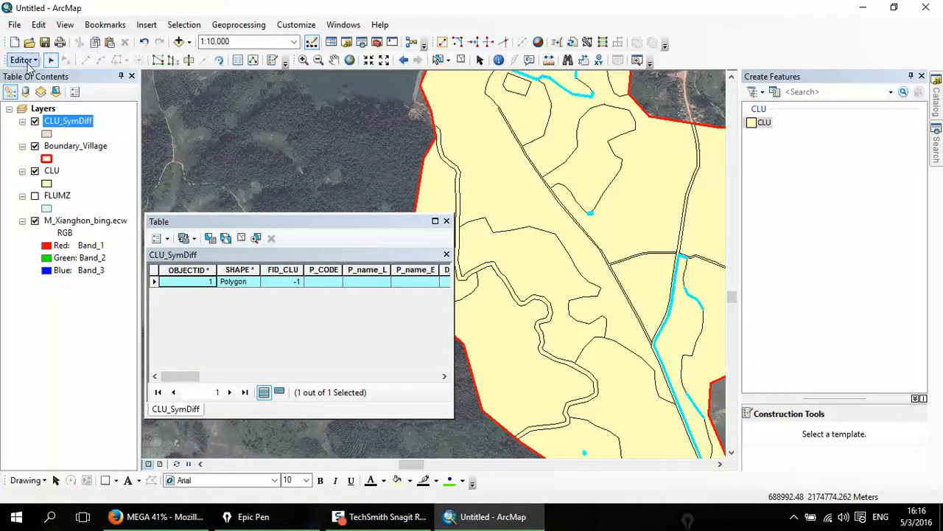
Stop the current edit session on the CLU layer
left_click(24, 60)
left_click(23, 60)
left_click(23, 59)
left_click(52, 90)
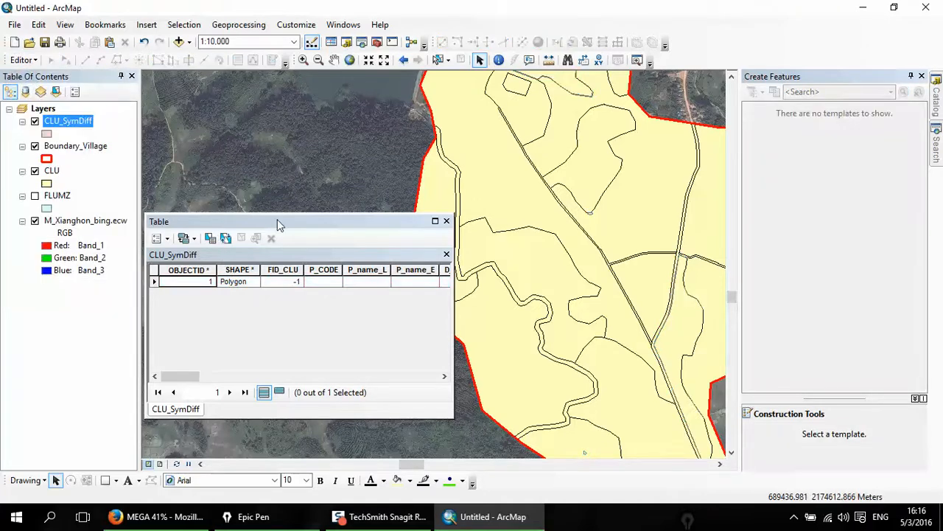
Reselect the CLU_SymDiff record to review its gap areas, and start an edit session on the CLU_SymDiff layer
left_click_drag(277, 219, 434, 280)
left_click_drag(423, 227, 388, 186)
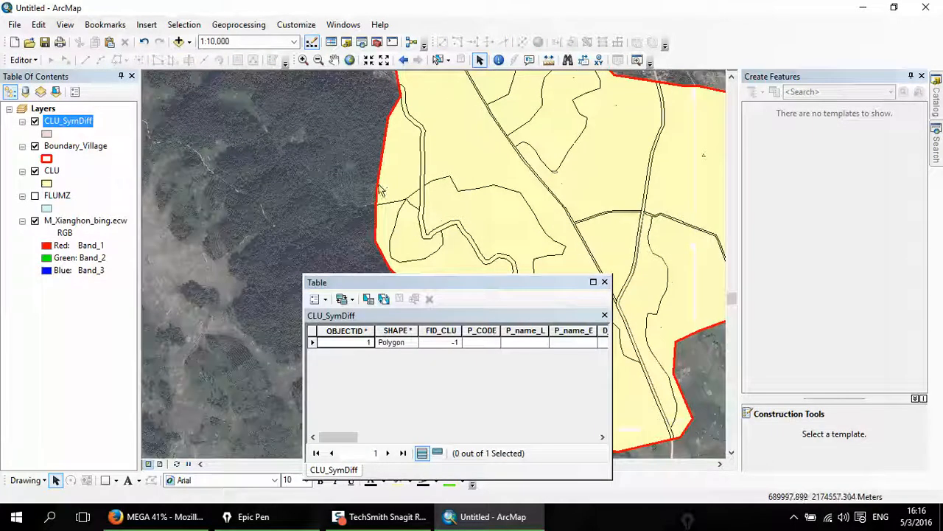
left_click(312, 342)
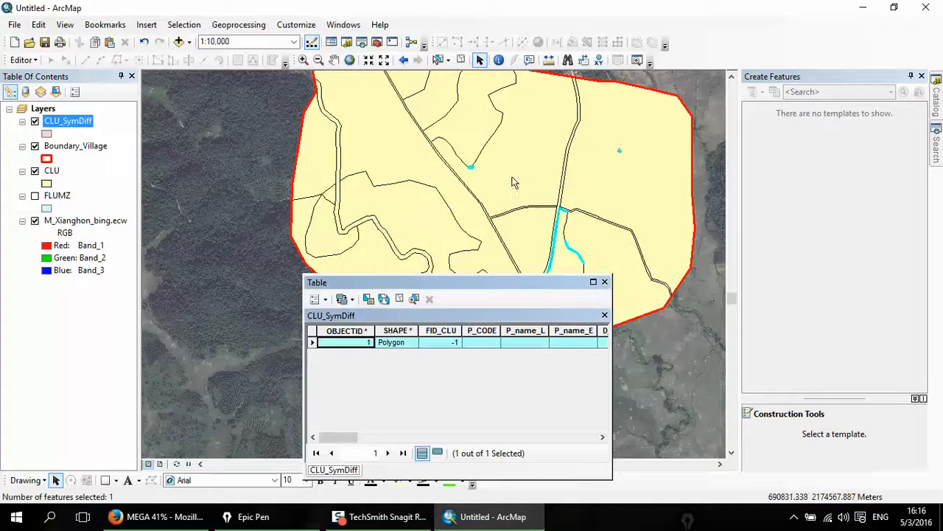
left_click_drag(604, 156, 670, 212)
left_click_drag(541, 175, 608, 257)
left_click_drag(616, 218, 444, 175)
left_click(22, 60)
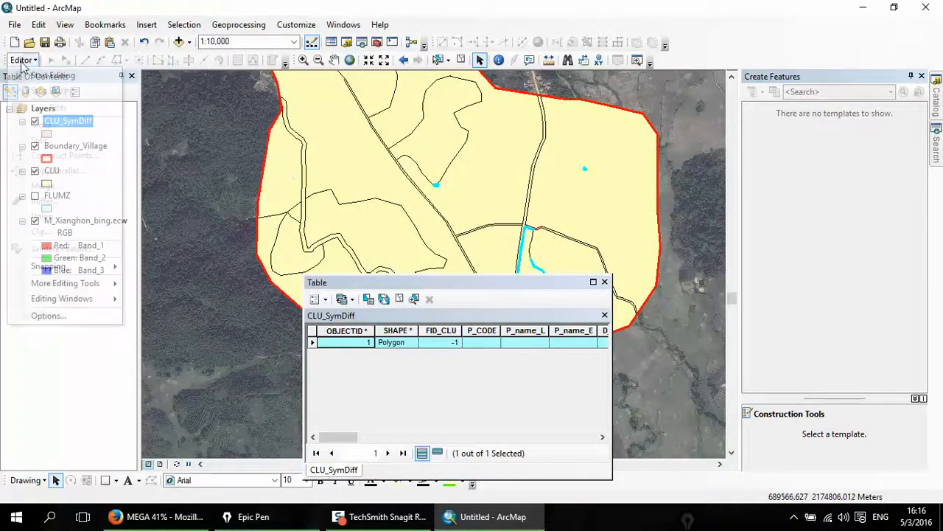
left_click(65, 77)
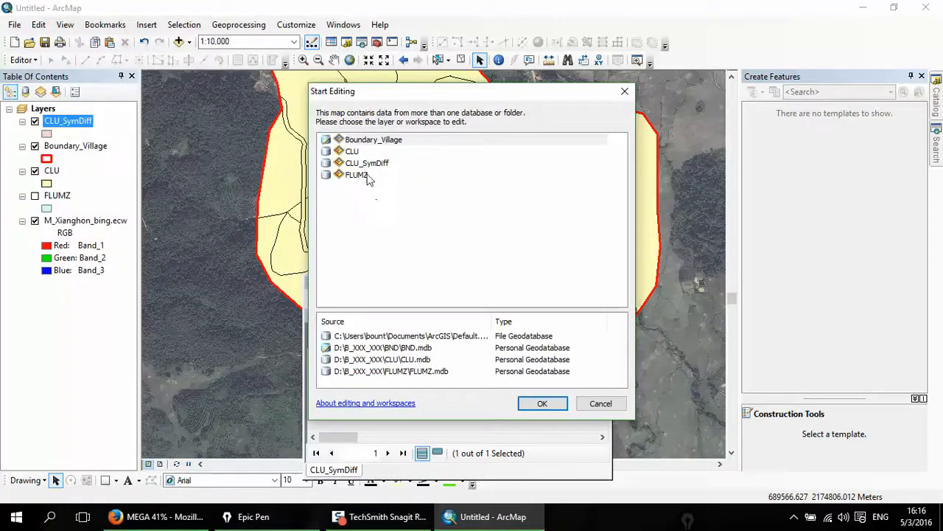
left_click(372, 164)
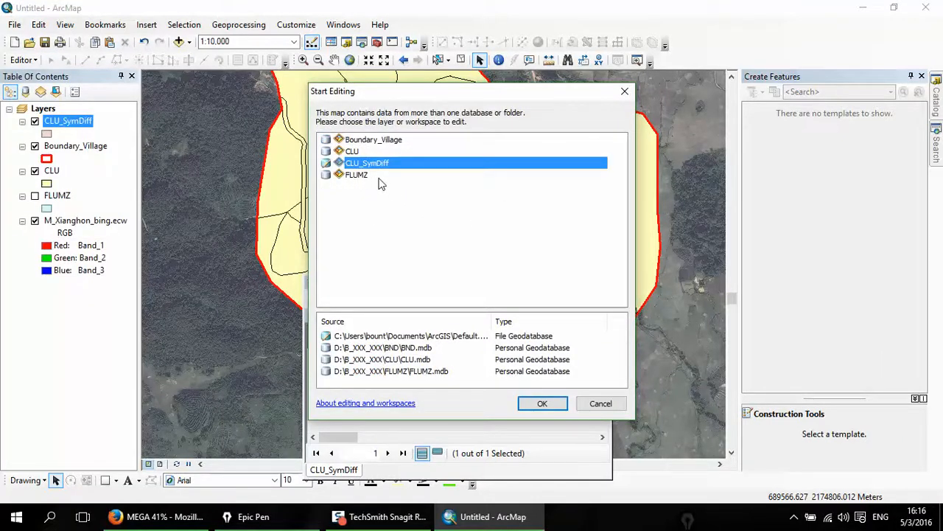
left_click_drag(445, 100, 591, 99)
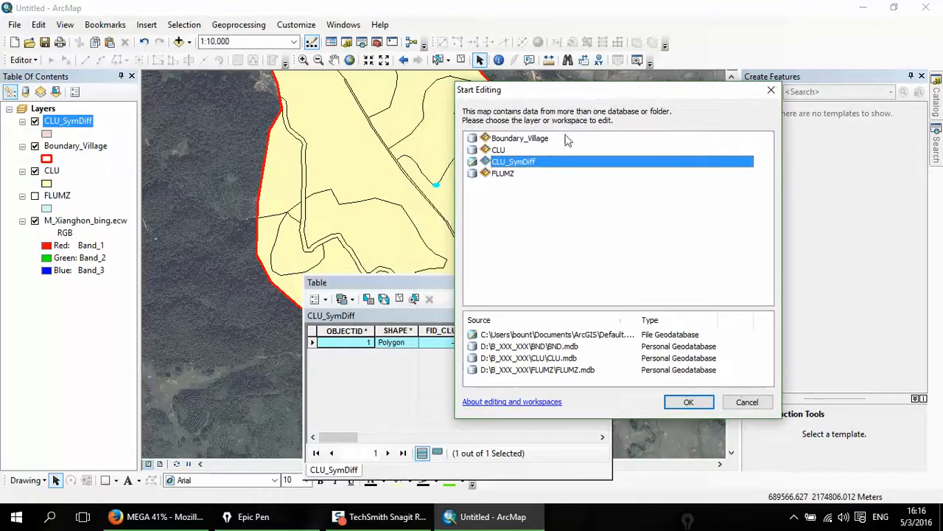
left_click(688, 402)
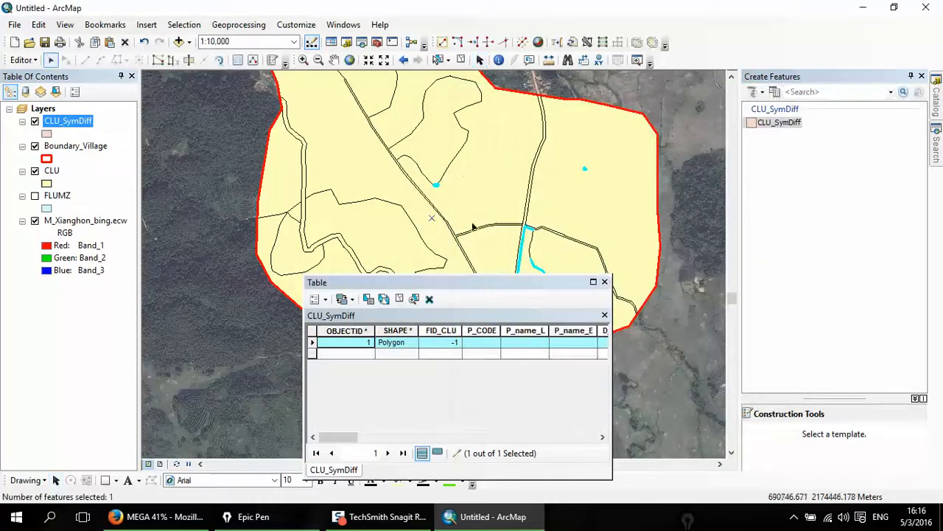
With the Advanced Editing tools available, select the CLU_SymDiff record and separate its parts with Explode Multipart Feature
right_click(703, 41)
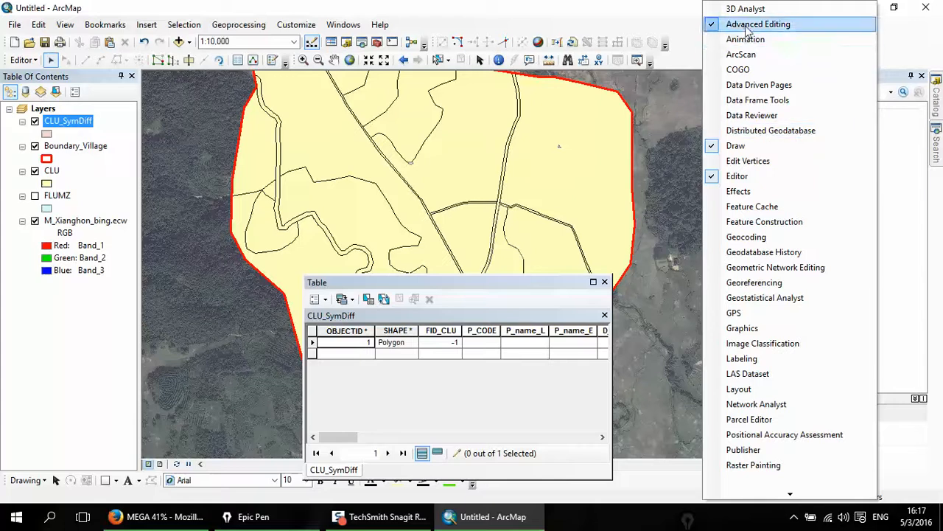
left_click(719, 25)
right_click(710, 46)
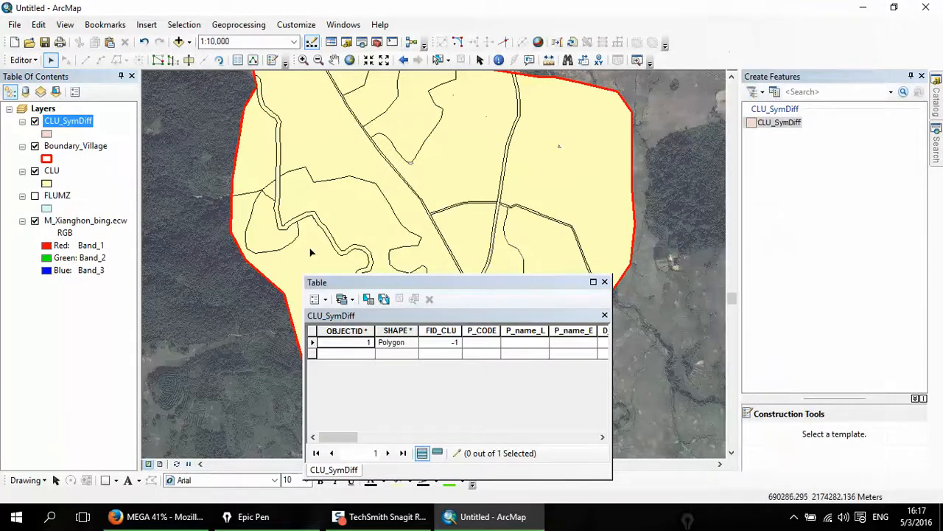
left_click(312, 343)
left_click_drag(504, 172, 511, 191)
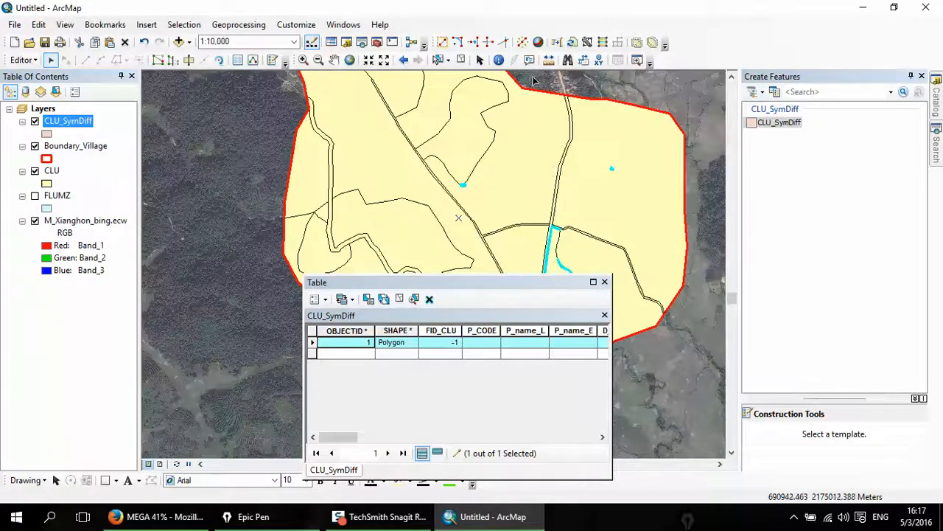
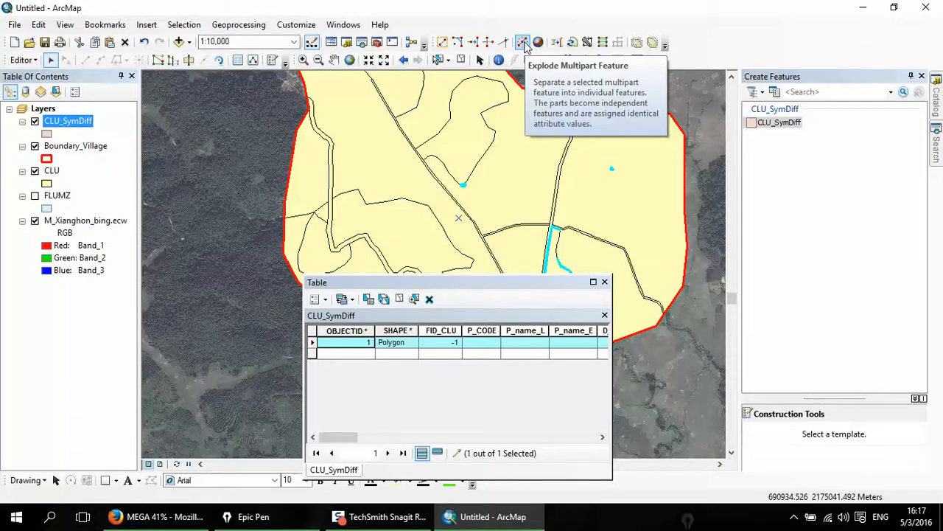
left_click(524, 43)
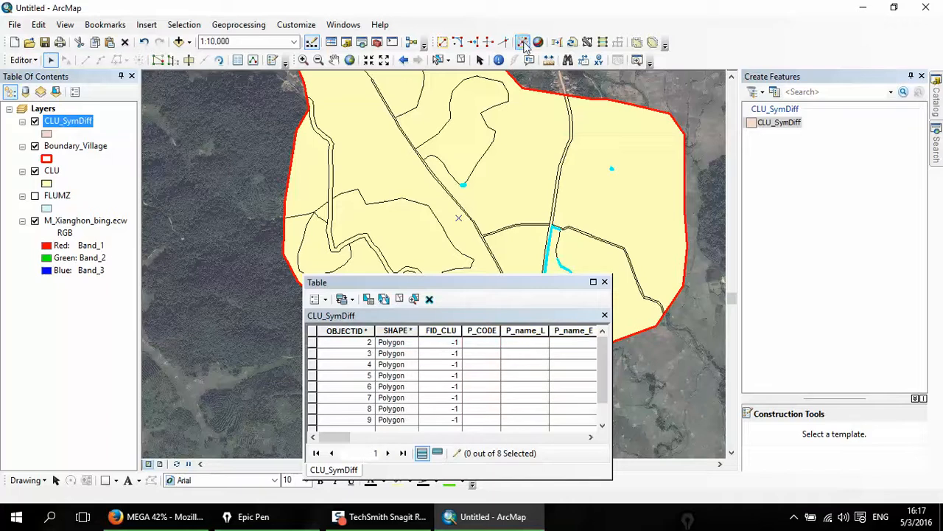
Select individual exploded polygons in the CLU_SymDiff table, including OBJECTID 4, and locate them on the map
left_click_drag(450, 289, 440, 134)
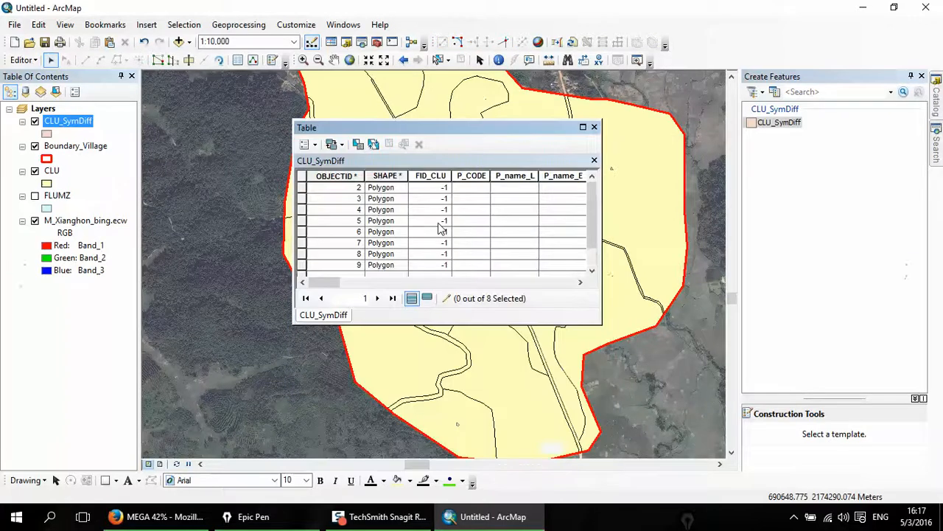
left_click(306, 188)
left_click(307, 210)
left_click_drag(435, 131, 519, 276)
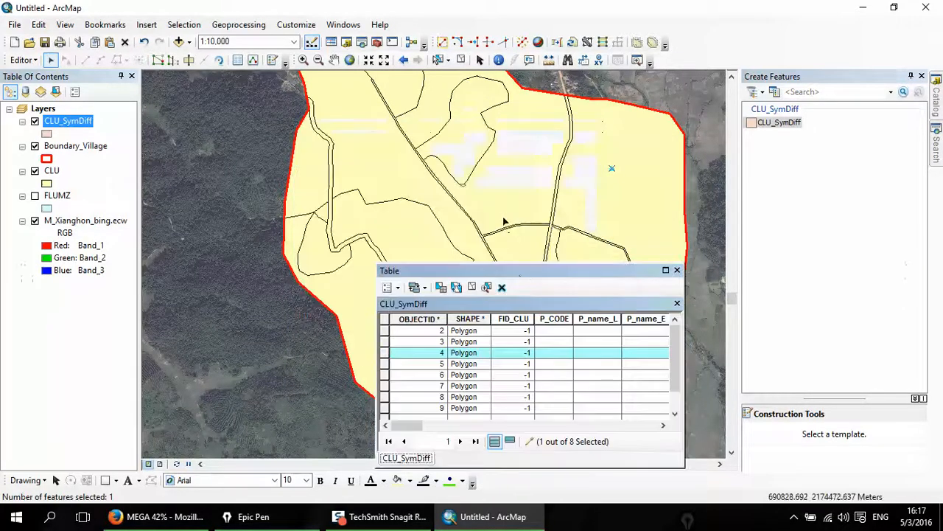
left_click_drag(503, 215, 458, 158)
left_click_drag(355, 169, 304, 146)
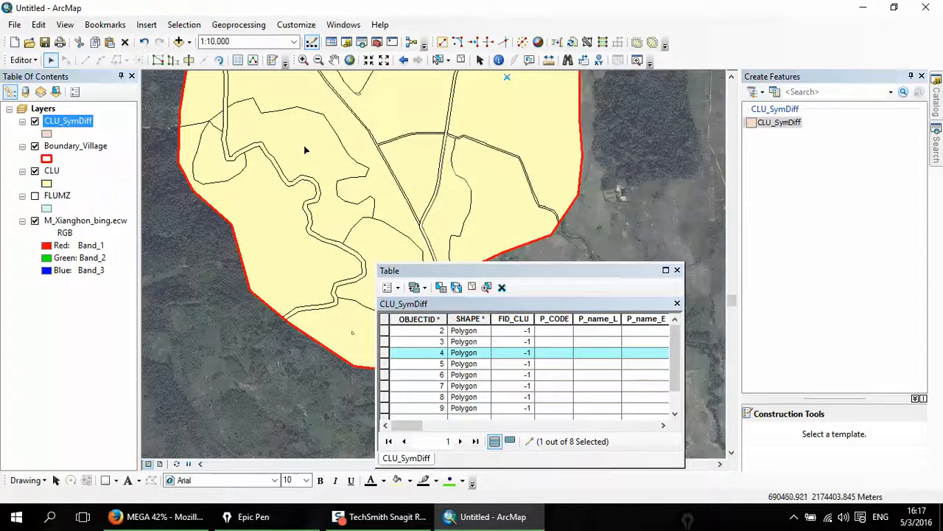
mouse_move(416, 426)
left_mouse_down()
mouse_move(648, 431)
mouse_move(410, 433)
left_mouse_up()
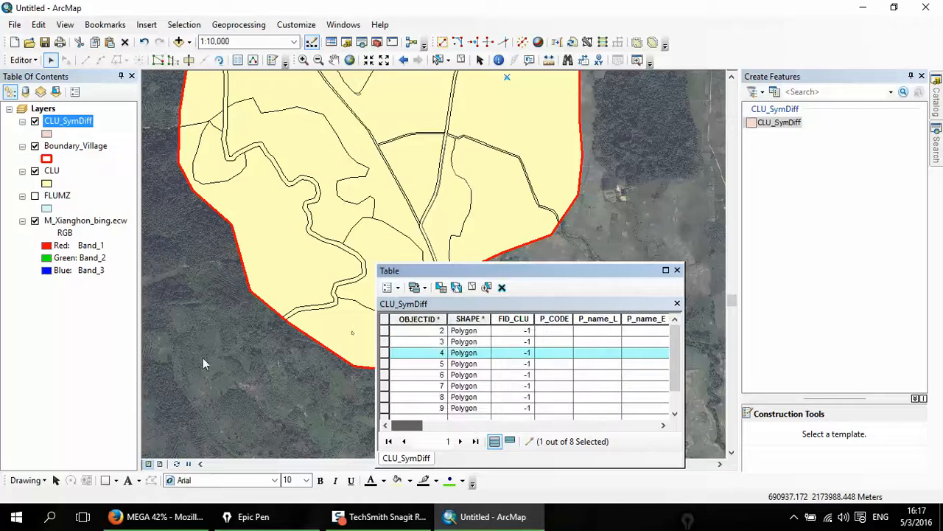
left_click_drag(208, 342, 272, 270)
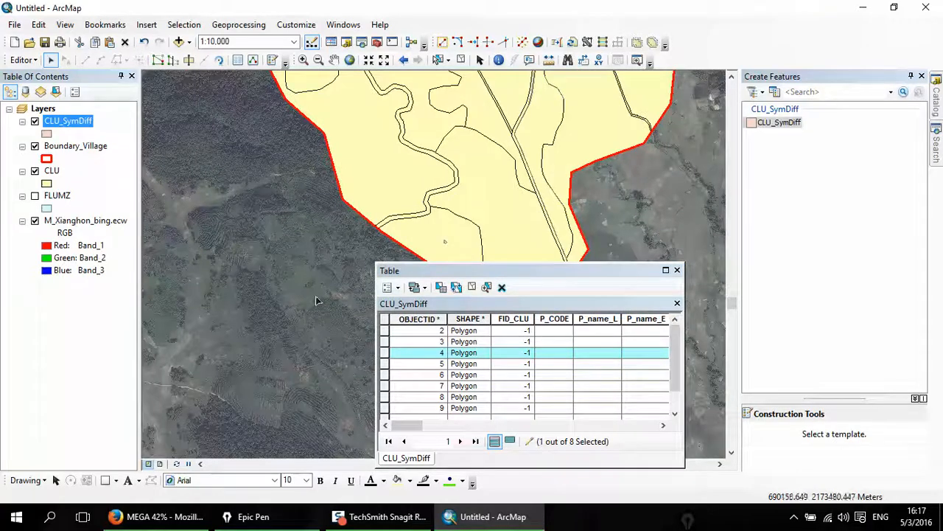
left_click_drag(315, 295, 430, 267)
left_click_drag(518, 272, 344, 136)
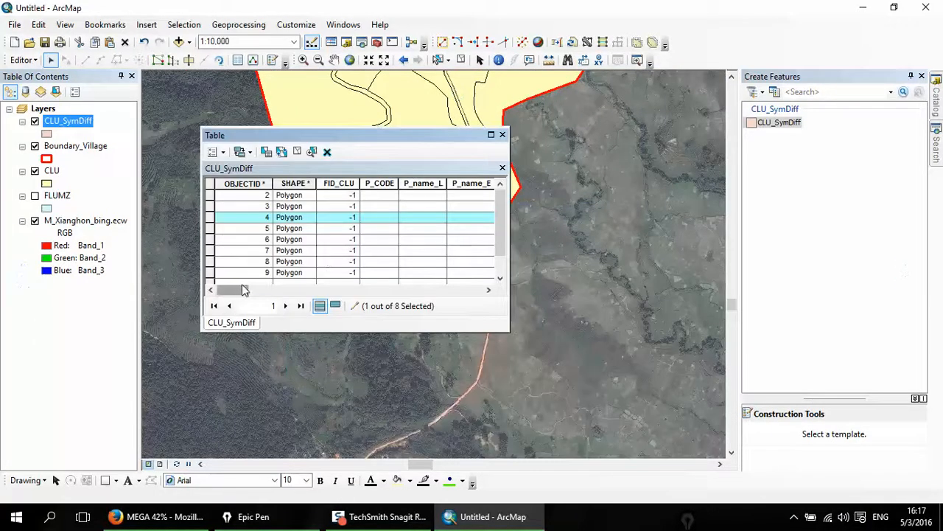
left_click_drag(241, 290, 152, 309)
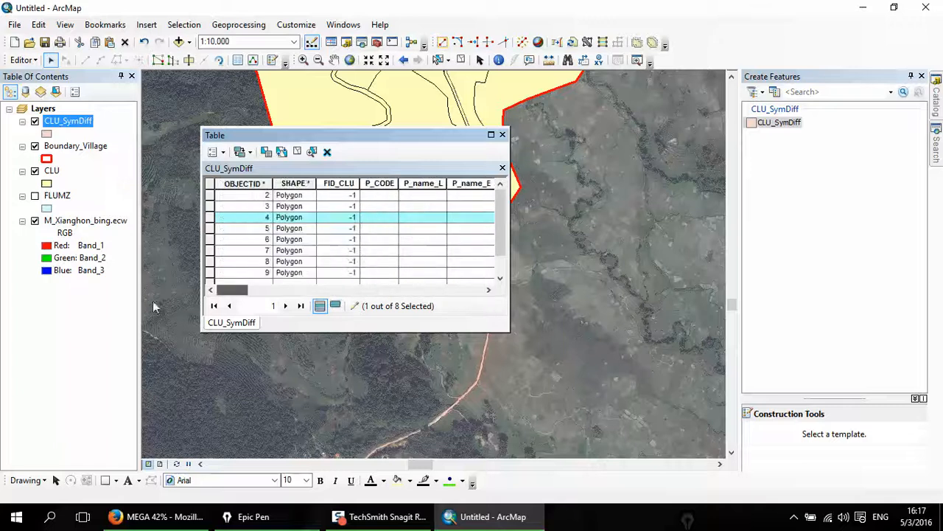
Stop editing CLU_SymDiff and save the edits
left_click(24, 59)
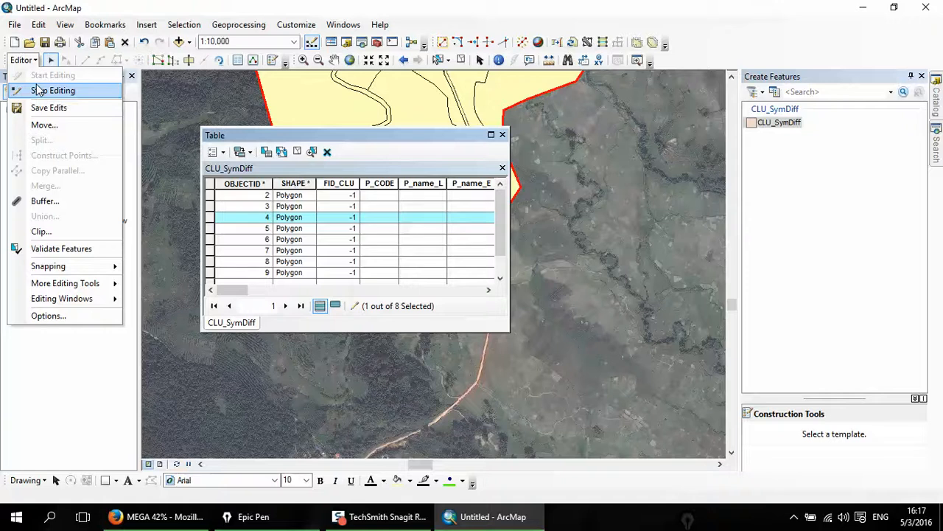
left_click(38, 90)
left_click(434, 308)
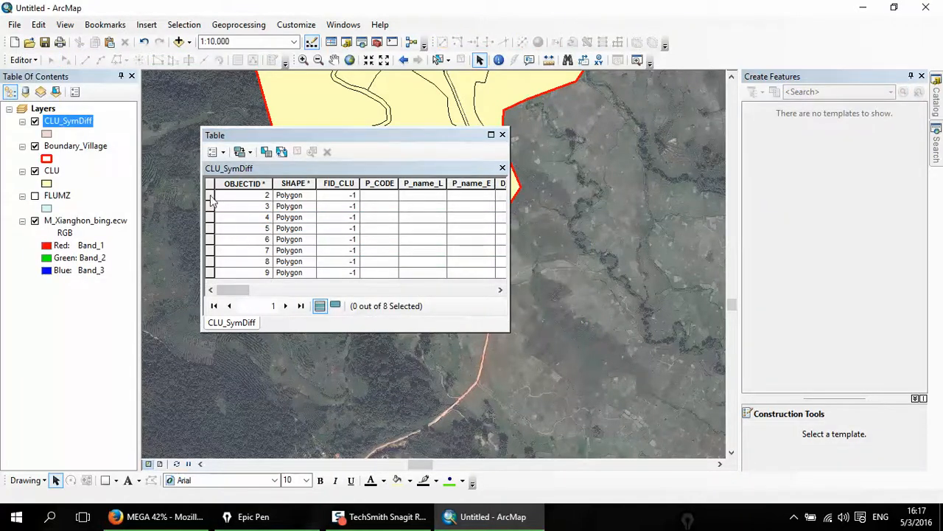
Select all records in the CLU_SymDiff table, circle them with Epic Pen, mark the CLU layer and clear the ink
left_click_drag(210, 196, 208, 286)
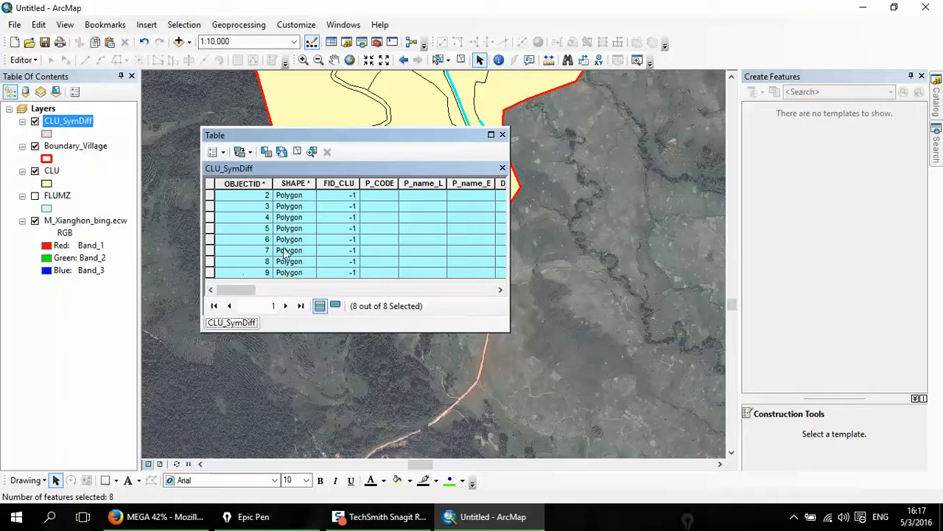
left_click_drag(280, 196, 304, 227)
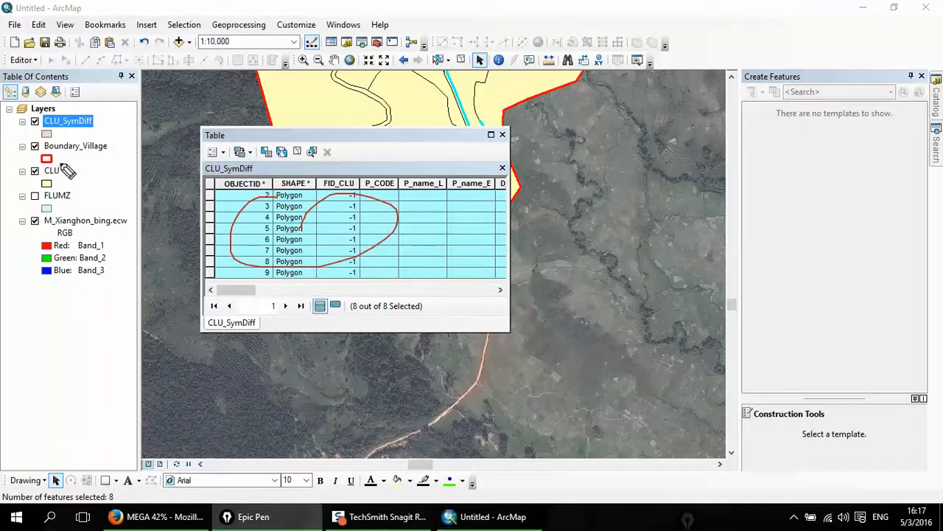
mouse_move(44, 164)
left_mouse_down()
mouse_move(30, 181)
mouse_move(68, 168)
left_mouse_up()
key("ctrl+shift+1")
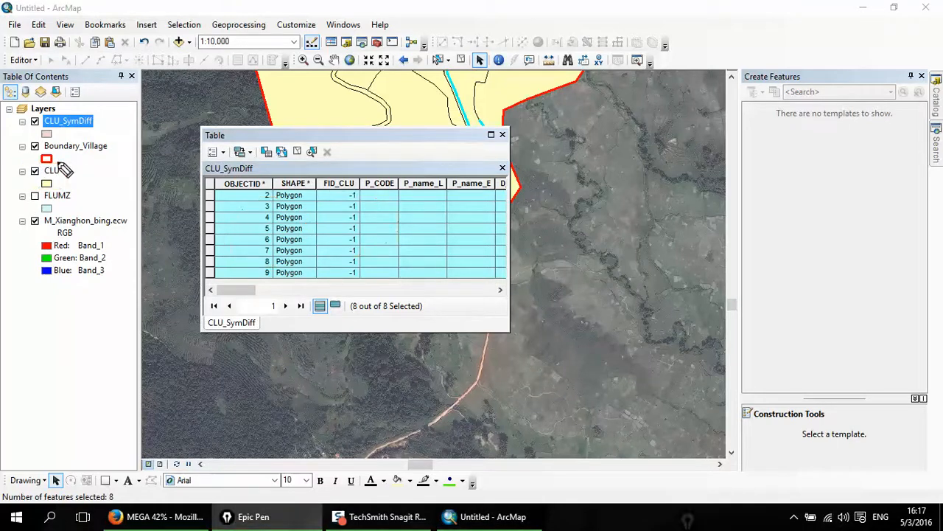
Hide the CLU_SymDiff layer, inspect the CLU polygons along the roads up close, and close the attribute table
left_click(35, 121)
left_click_drag(604, 118, 654, 307)
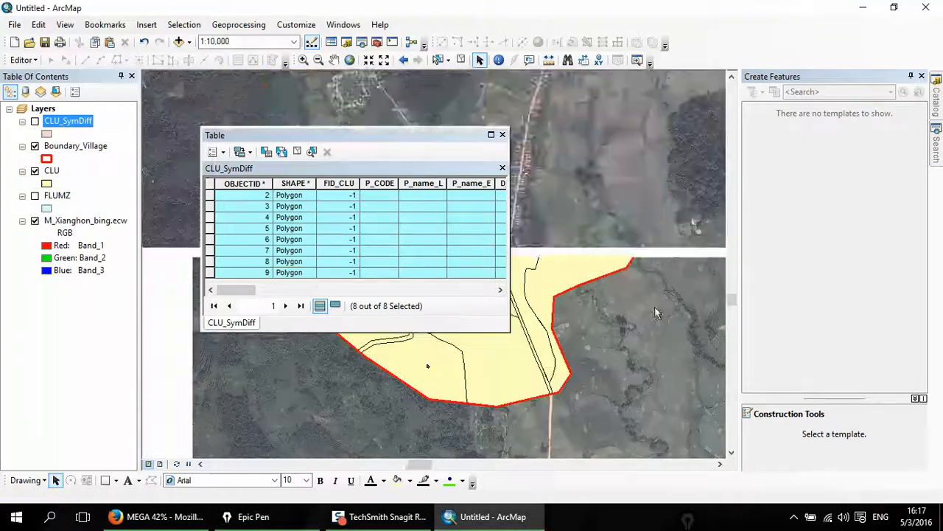
left_click_drag(423, 143, 624, 320)
scroll(500, 213, "down", 4)
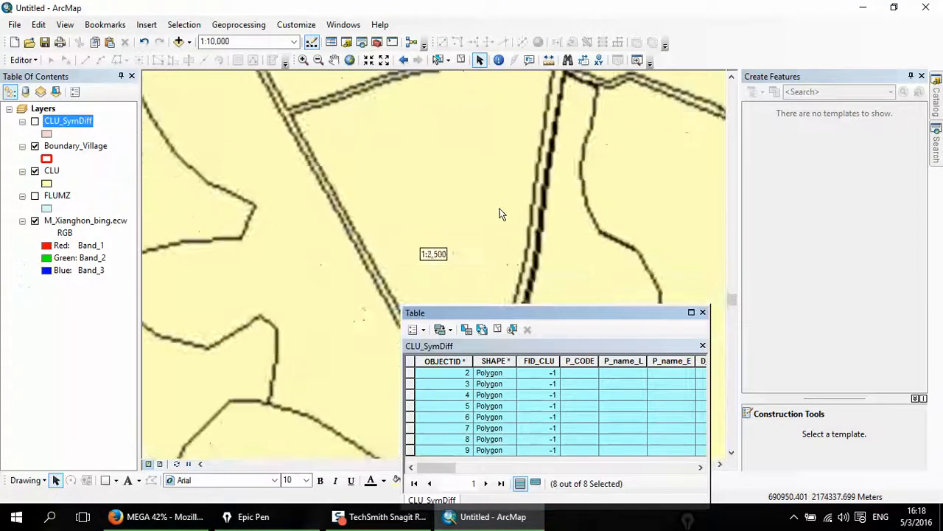
left_click_drag(527, 311, 383, 158)
scroll(624, 193, "up", 4)
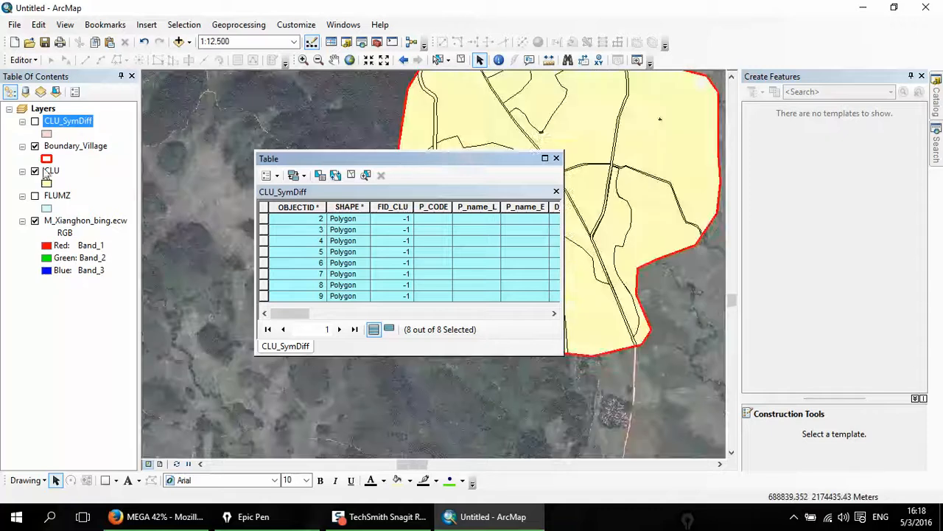
left_click(557, 159)
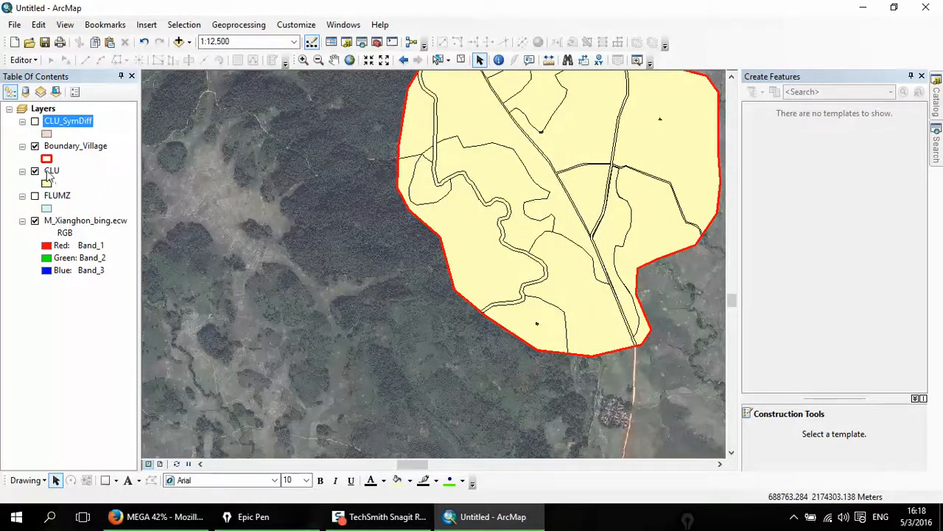
Start an edit session on the CLU layer and open its attribute table
left_click(21, 59)
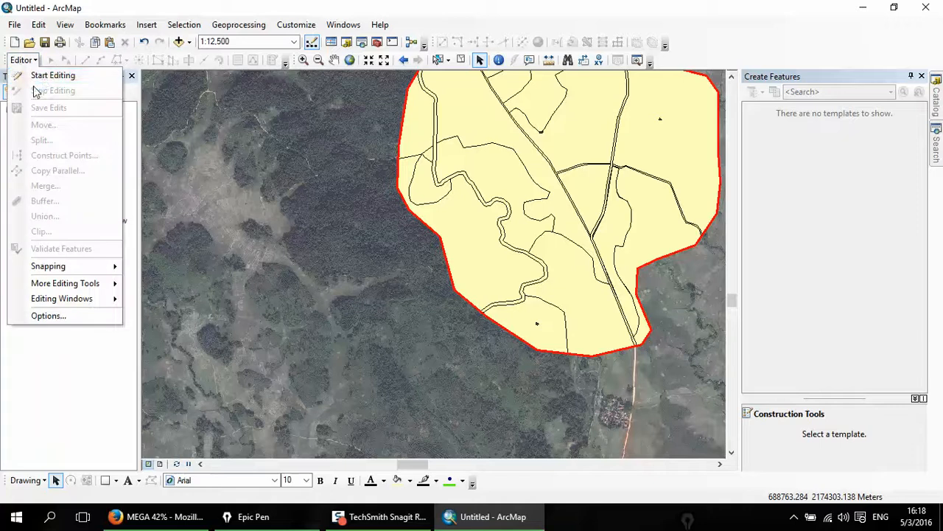
left_click(48, 75)
double_click(354, 151)
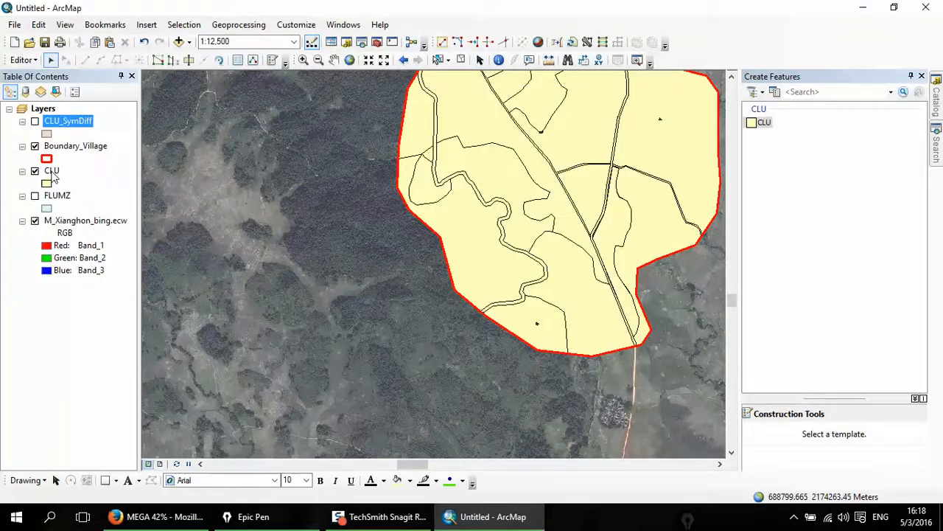
right_click(51, 171)
left_click(103, 212)
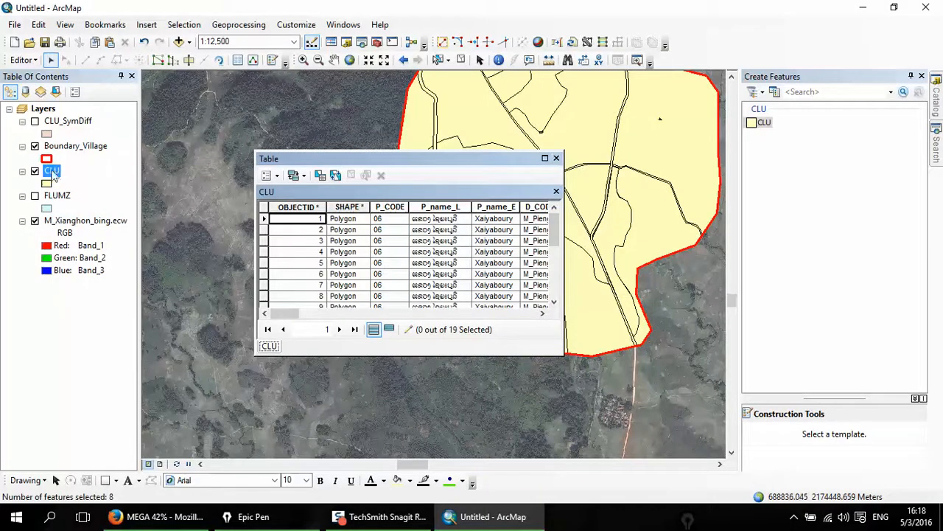
Copy all records of the CLU_SymDiff table and paste them into the CLU layer, closing the table when done
right_click(63, 125)
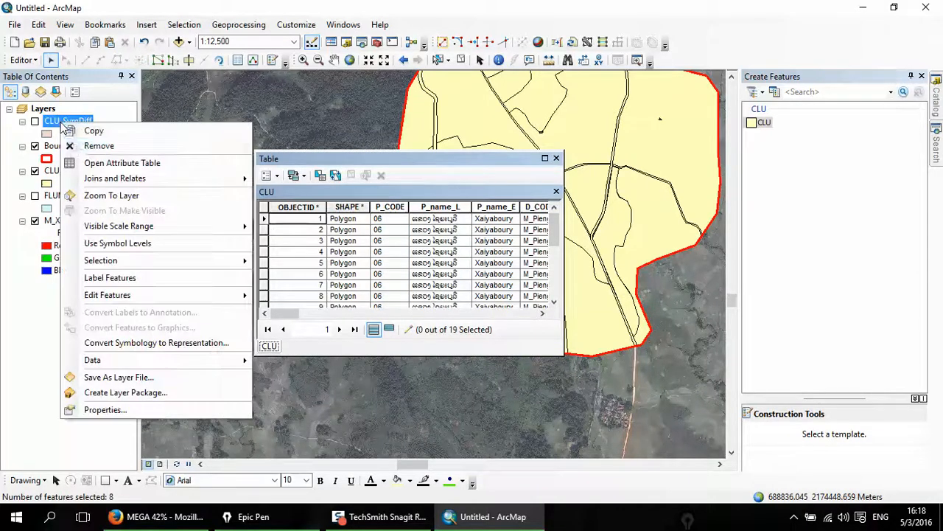
left_click(81, 161)
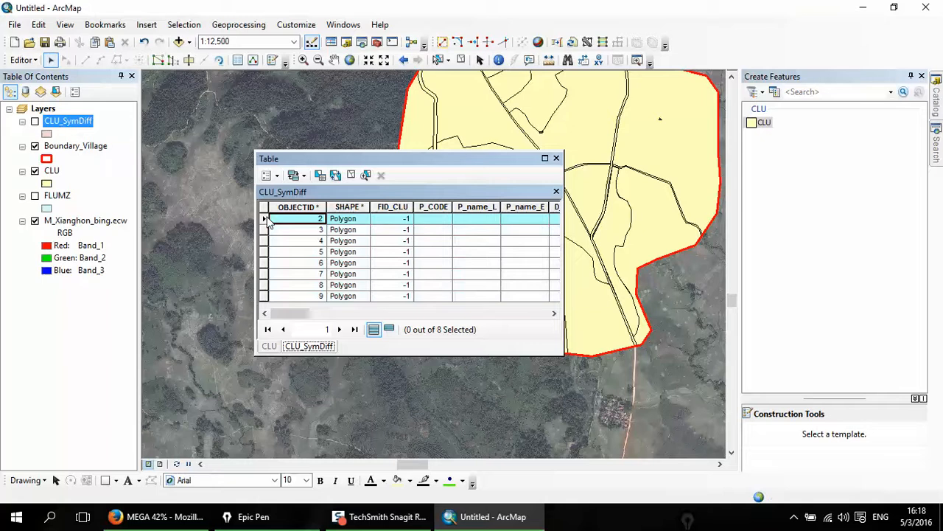
left_click(98, 45)
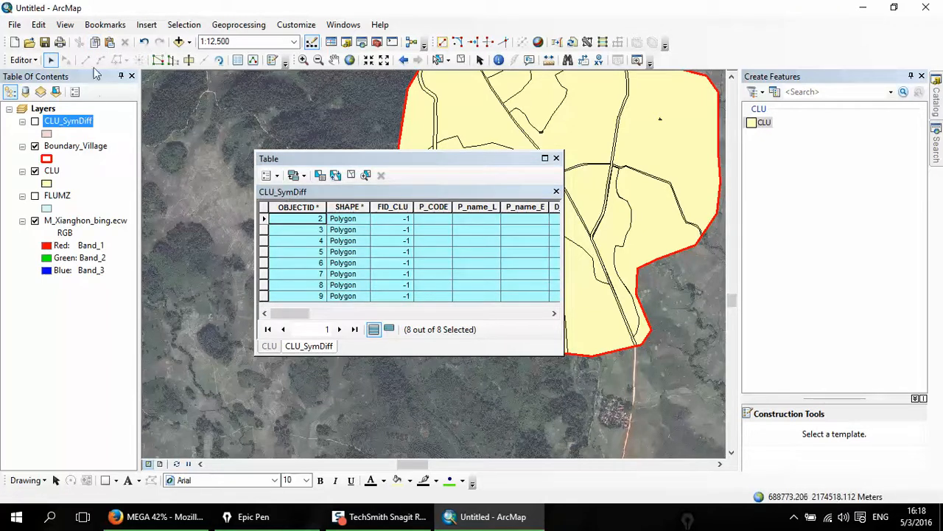
left_click(110, 43)
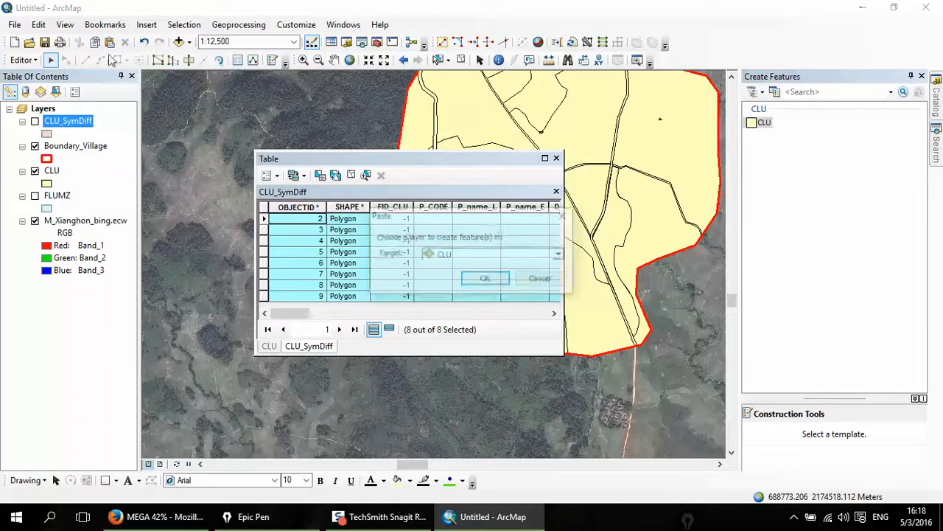
mouse_move(494, 220)
left_mouse_down()
mouse_move(512, 188)
mouse_move(483, 214)
mouse_move(428, 236)
mouse_move(447, 210)
left_mouse_up()
key("ctrl+shift+3")
key("ctrl+shift+7")
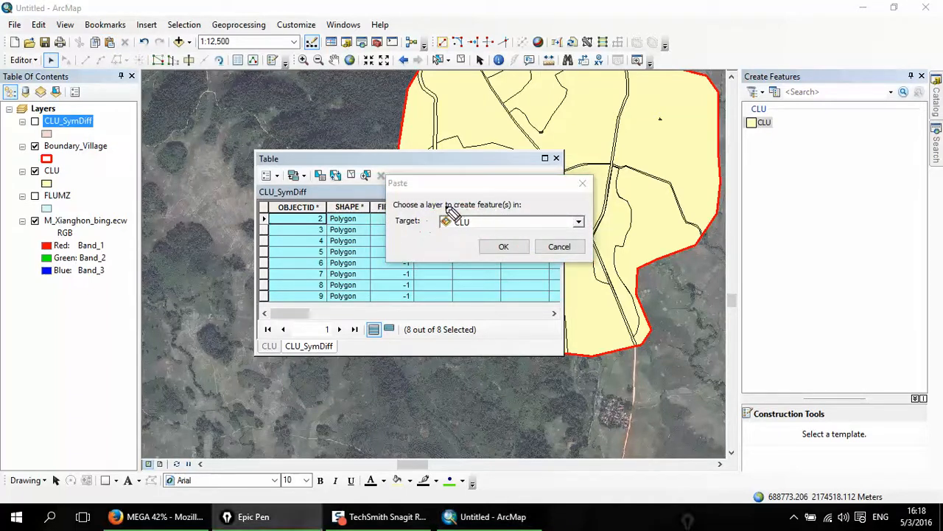
left_click(484, 225)
left_click(482, 224)
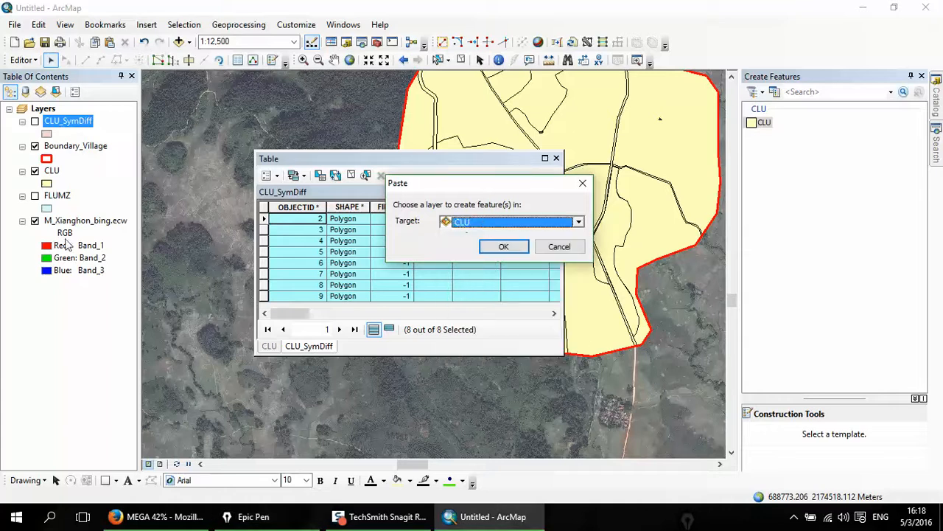
left_click(504, 247)
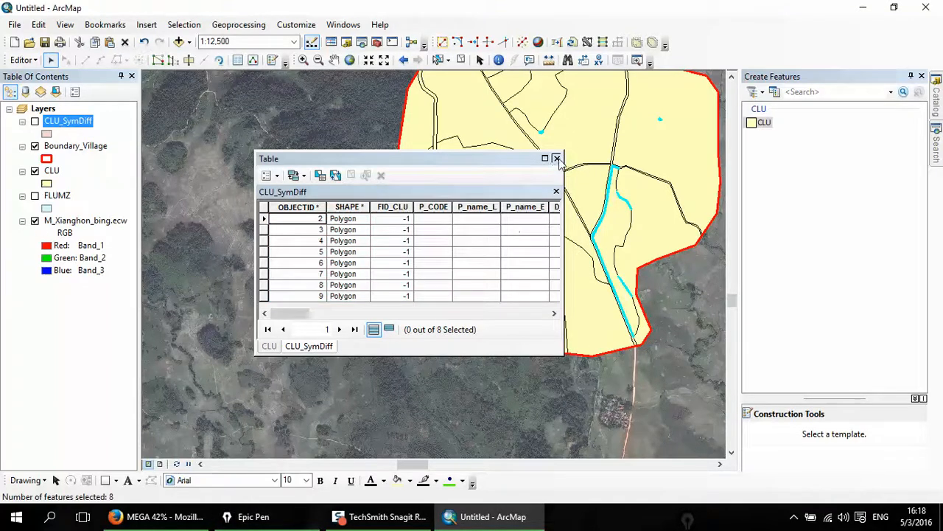
left_click(557, 159)
Open the CLU attribute table and sort it by P_CODE in ascending order to bring the pasted blank records first
right_click(63, 169)
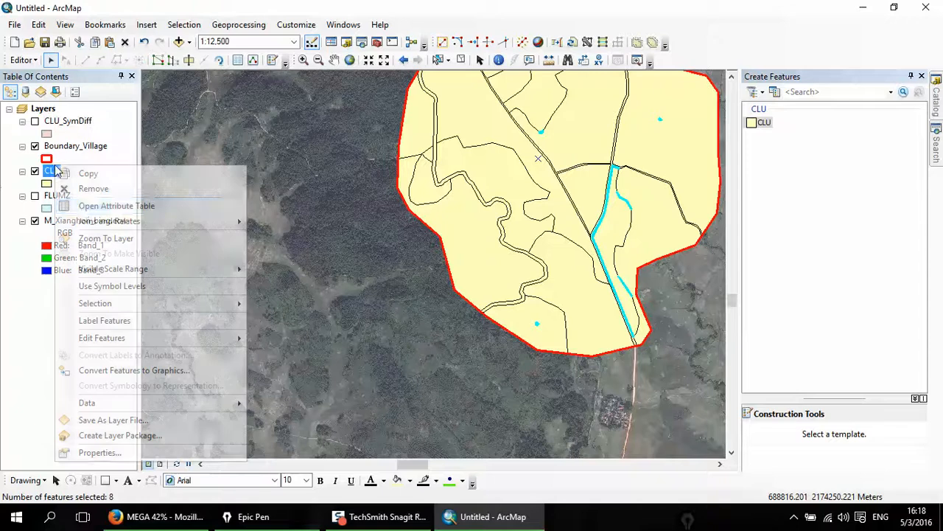
left_click(96, 205)
left_click_drag(288, 315, 247, 315)
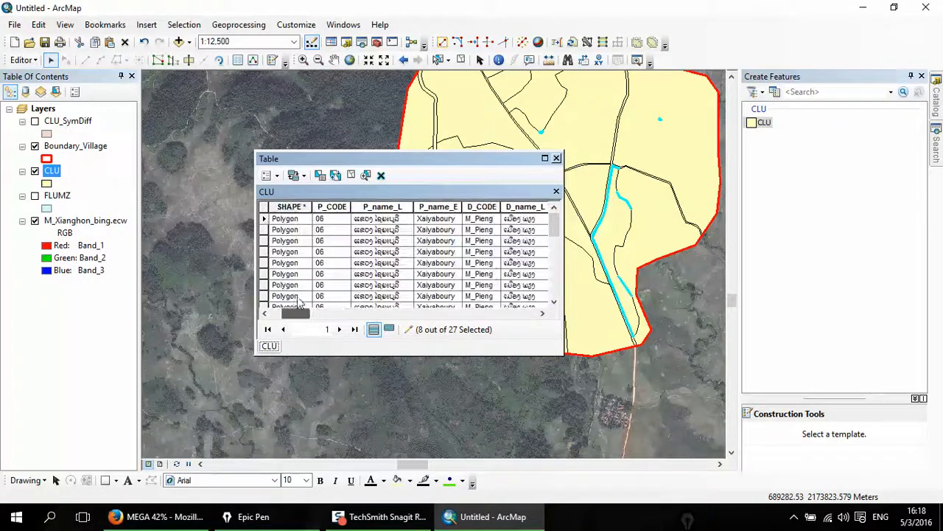
left_click(391, 207)
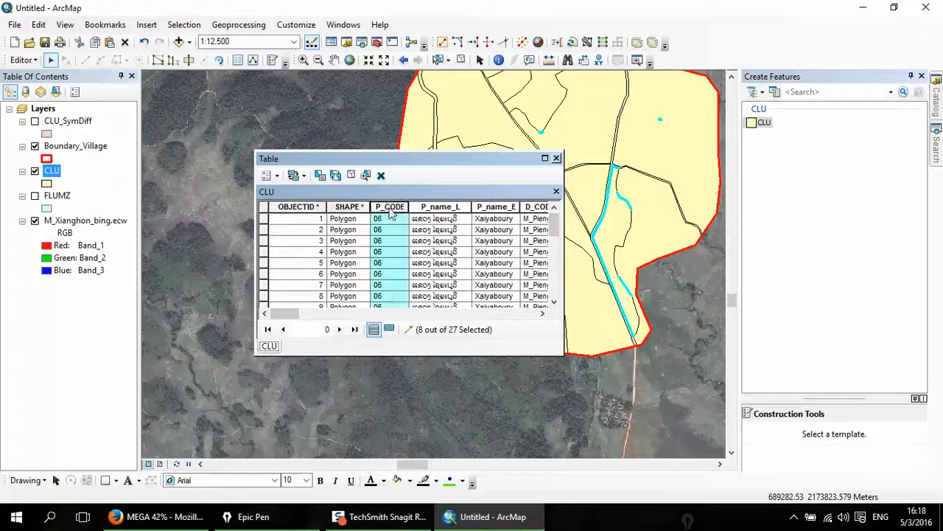
right_click(391, 207)
left_click(426, 215)
Locate the OBJECTID 32 polygon on the map from the CLU table, placing the table clear of it
double_click(264, 219)
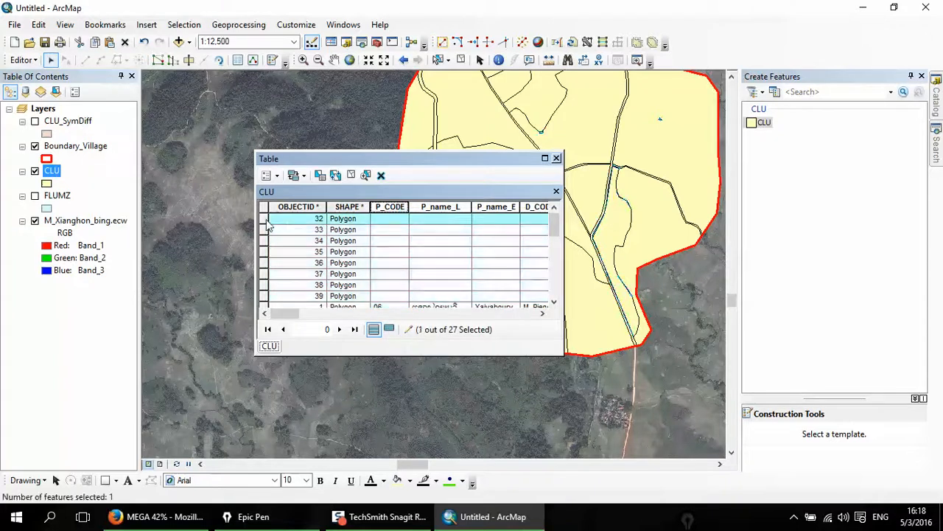
left_click_drag(420, 160, 449, 315)
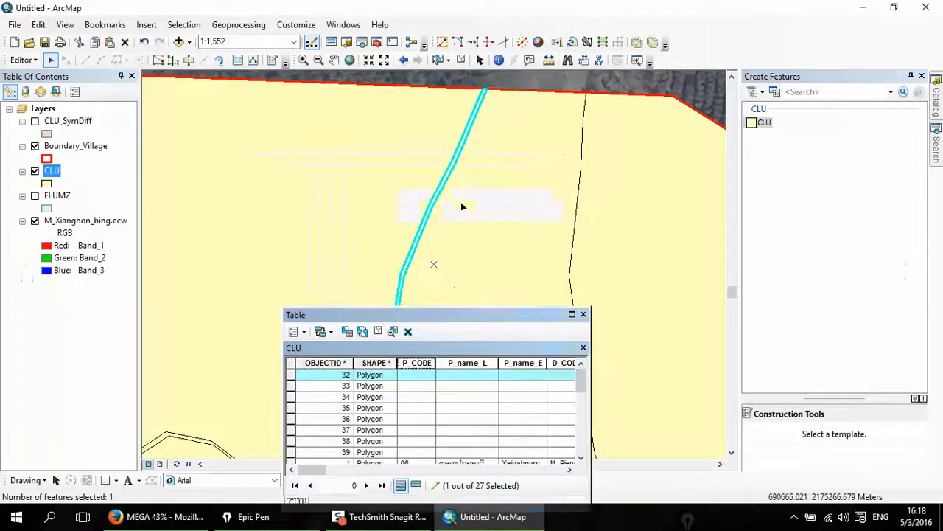
scroll(370, 216, "up", 5)
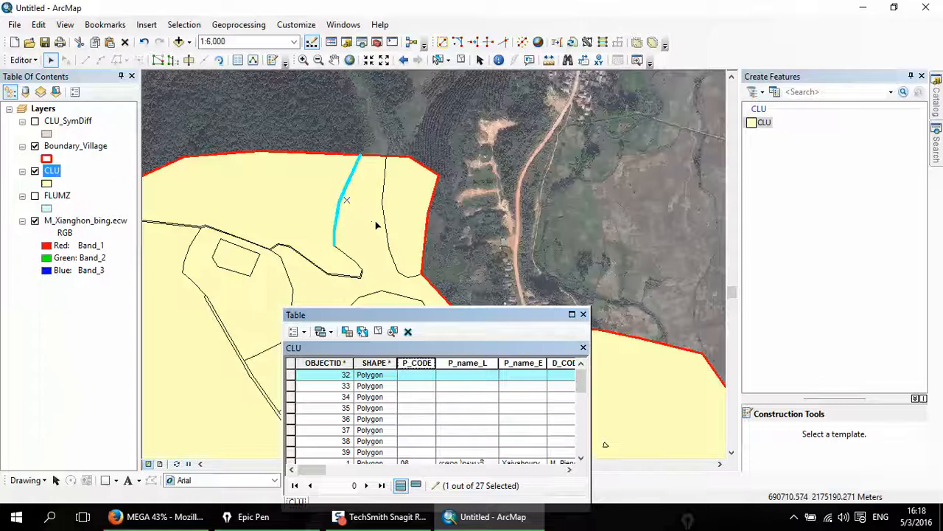
left_click(362, 332)
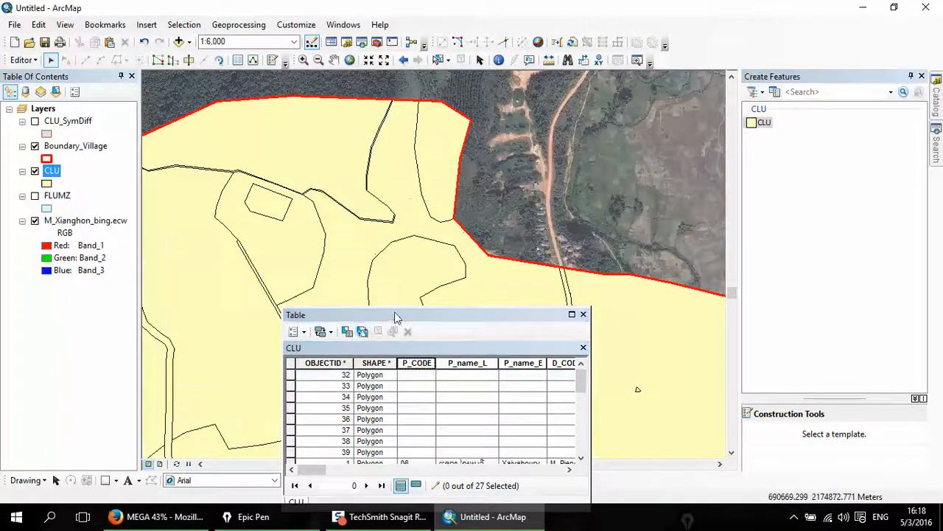
left_click_drag(399, 317, 415, 158)
scroll(427, 254, "down", 2)
scroll(432, 254, "up", 2)
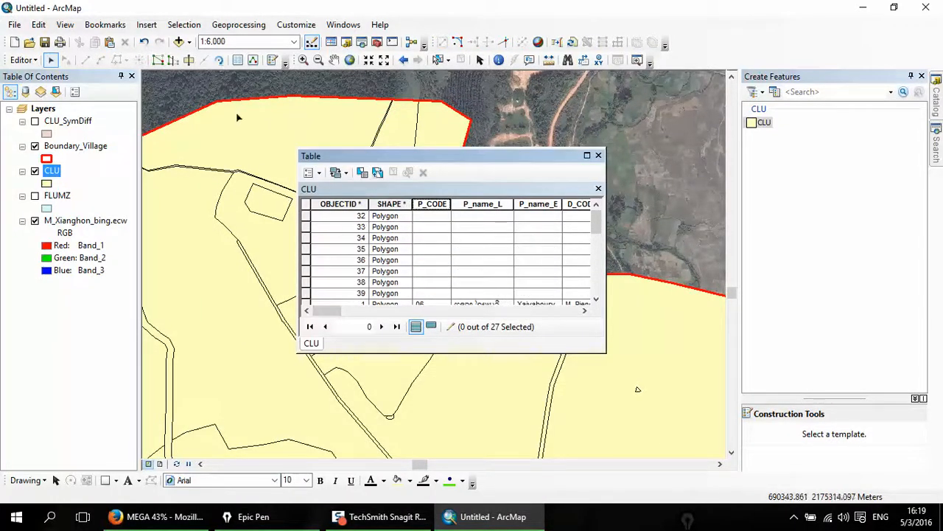
left_click_drag(363, 158, 535, 166)
left_click(477, 205)
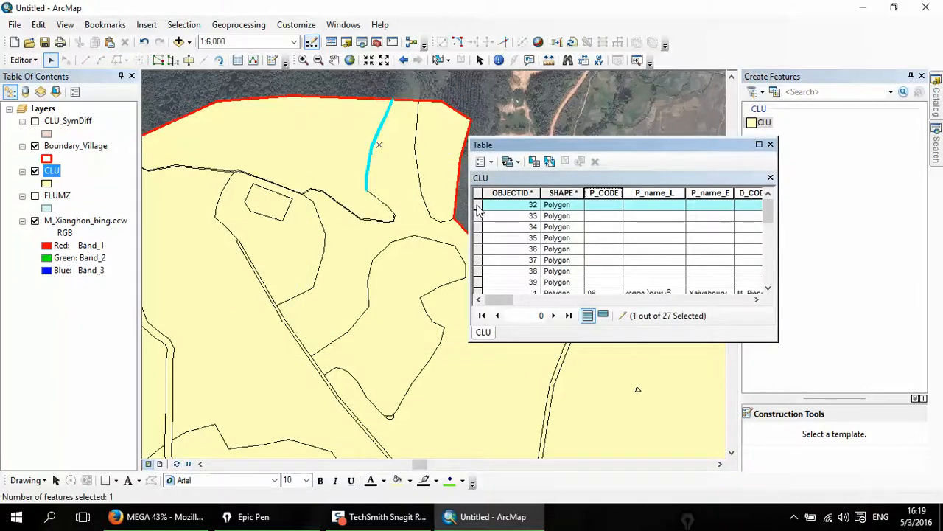
scroll(351, 217, "up", 2)
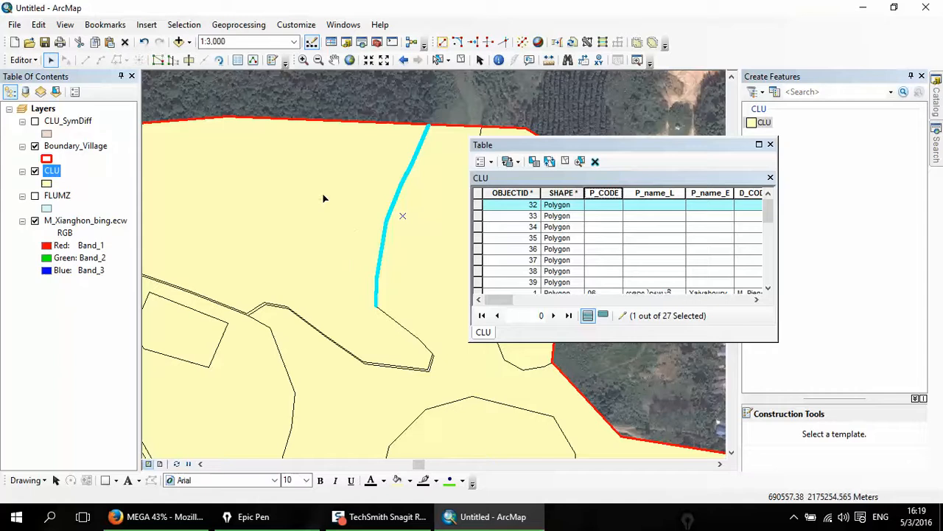
Clear the selection and hide the Boundary_Village layer so only CLU polygons can be picked
left_click(323, 197)
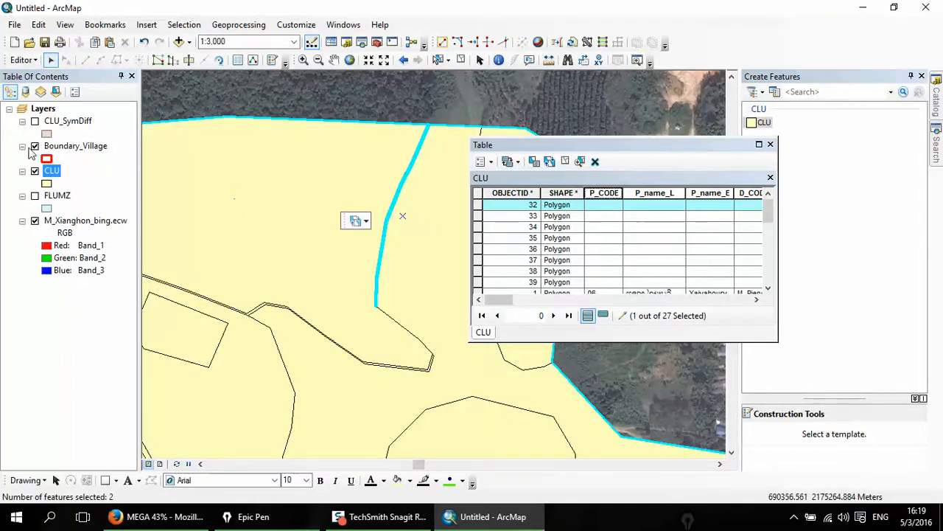
left_click(359, 100)
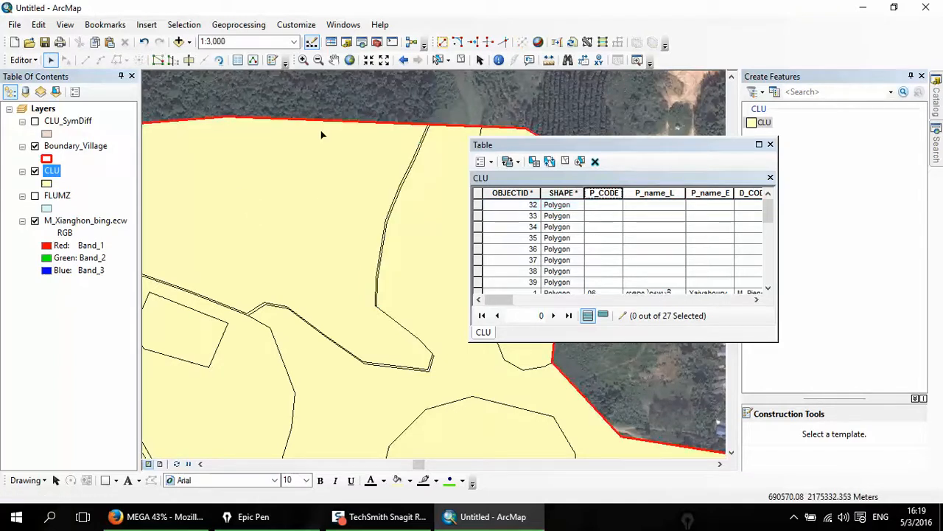
left_click(34, 146)
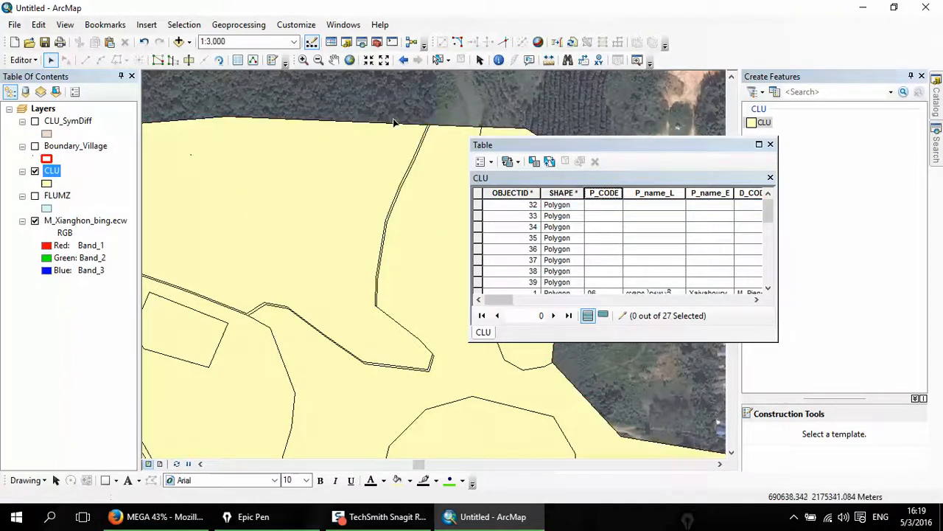
Merge the OBJECTID 32 sliver with the large CLU polygon to its west, keeping the feature with the Lao name, and clear the selection
left_click(483, 207)
left_click_drag(336, 251, 383, 268)
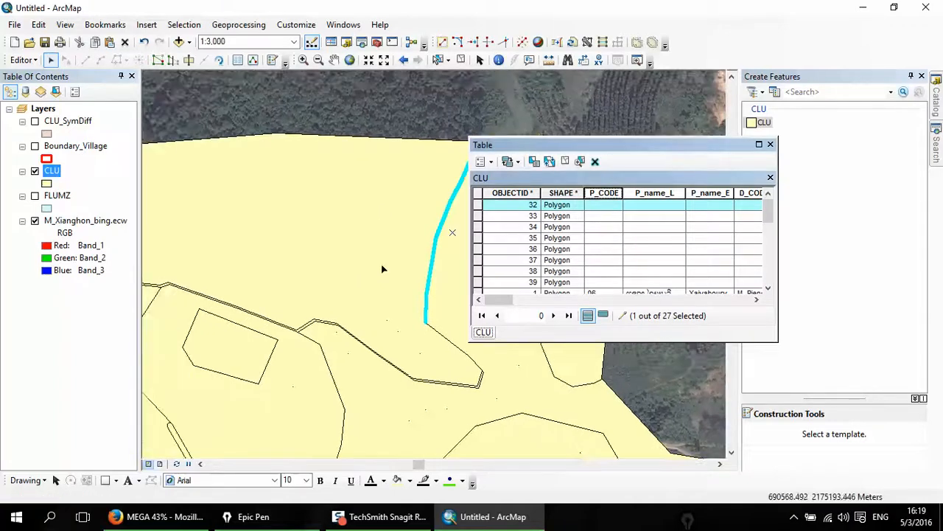
left_click(340, 238)
left_click_drag(411, 259, 341, 252)
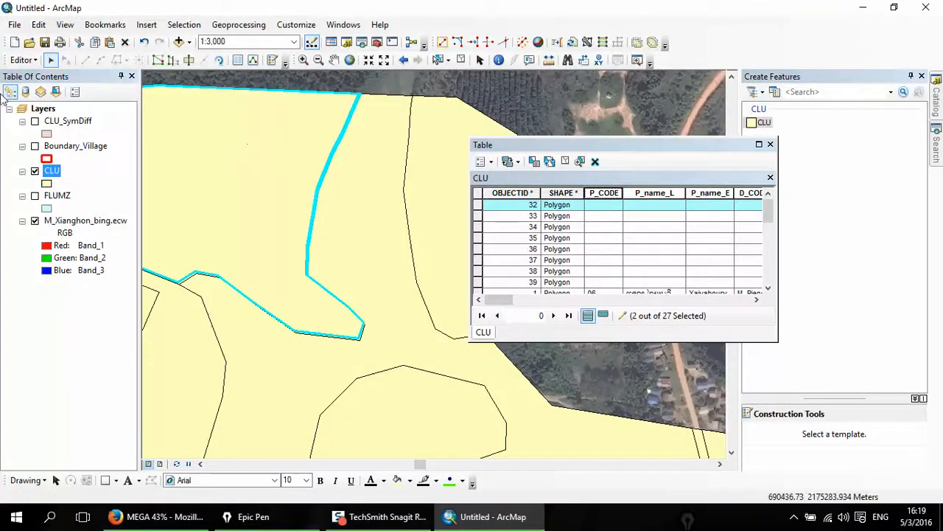
left_click(24, 60)
left_click(67, 189)
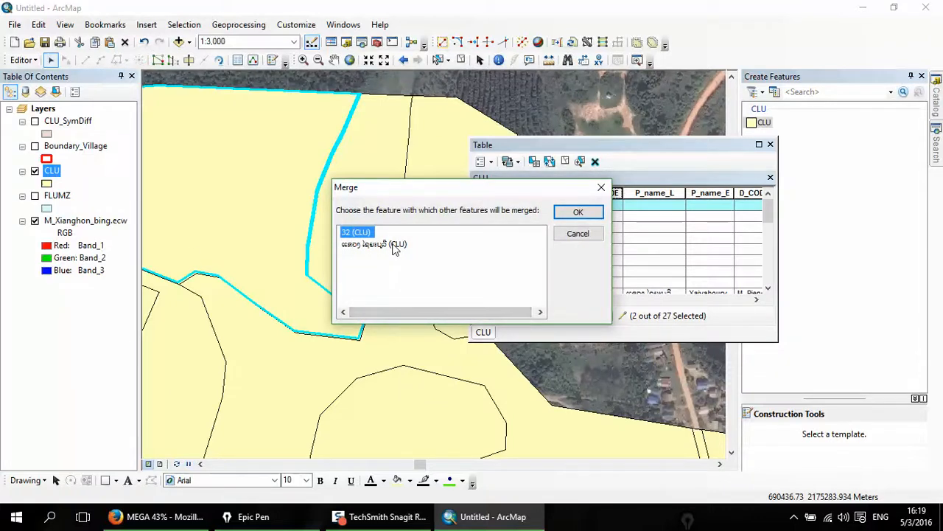
left_click(395, 244)
left_click(578, 212)
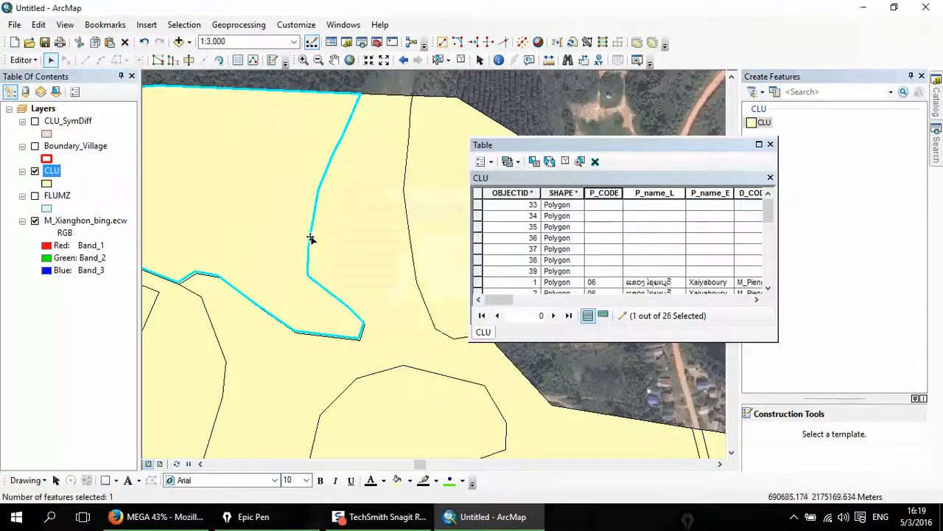
left_click_drag(296, 166, 290, 217)
left_click(339, 157)
Merge the OBJECTID 33 sliver with the large CLU polygon along its north side, keeping the feature with the Lao name
left_click(478, 205)
left_click_drag(280, 328, 342, 205)
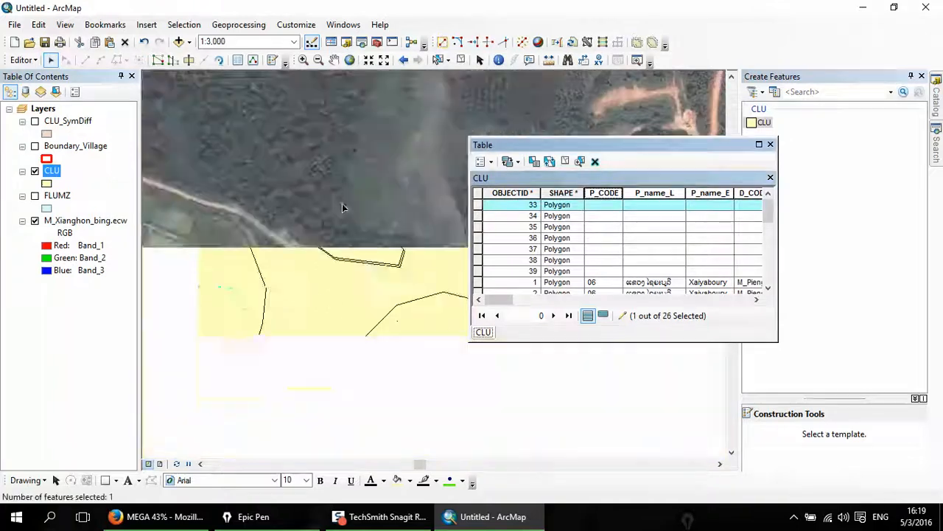
left_click_drag(273, 266, 448, 212)
left_click_drag(367, 212, 427, 384)
left_click_drag(271, 273, 380, 249)
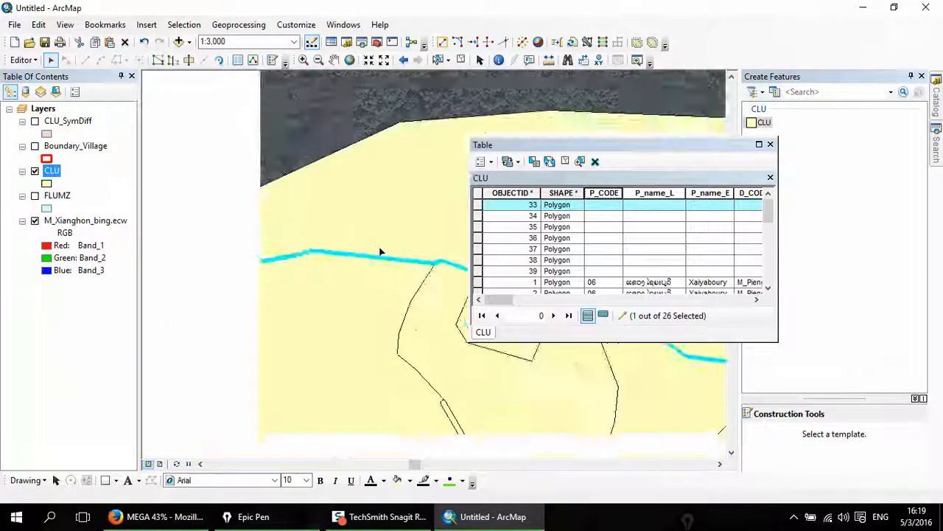
scroll(320, 277, "down", 1)
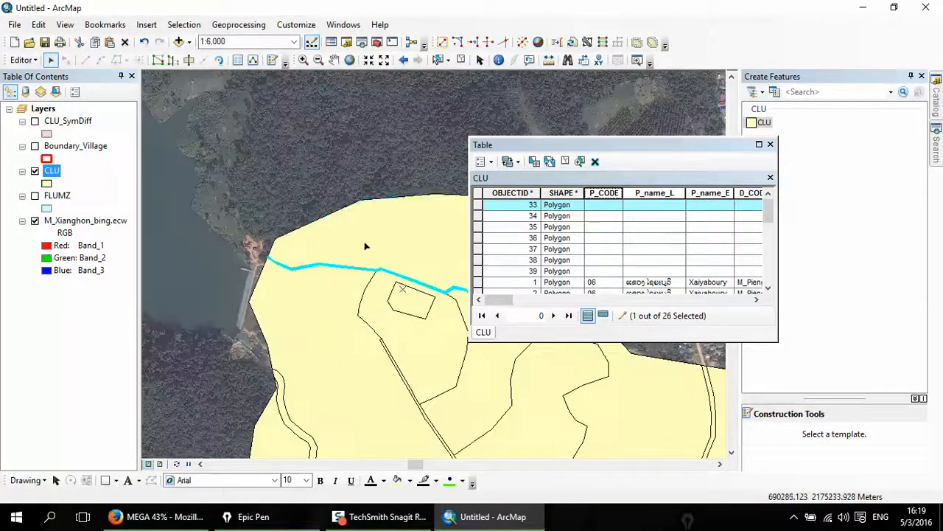
left_click(362, 248, "shift")
left_click(21, 59)
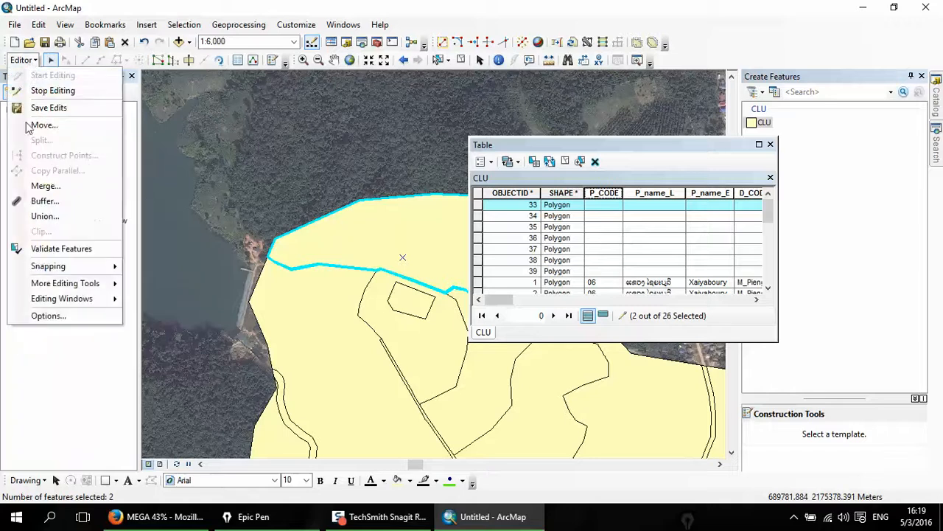
left_click(45, 186)
left_click(355, 246)
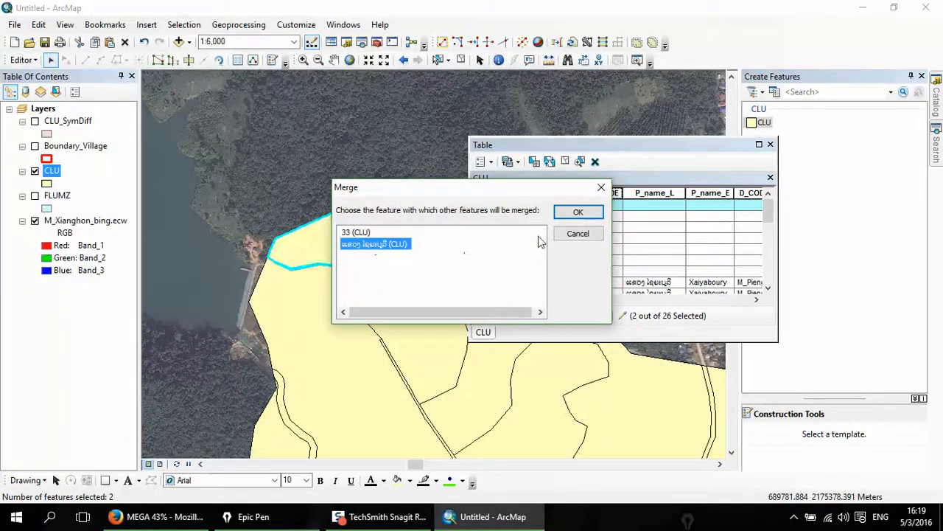
left_click(578, 213)
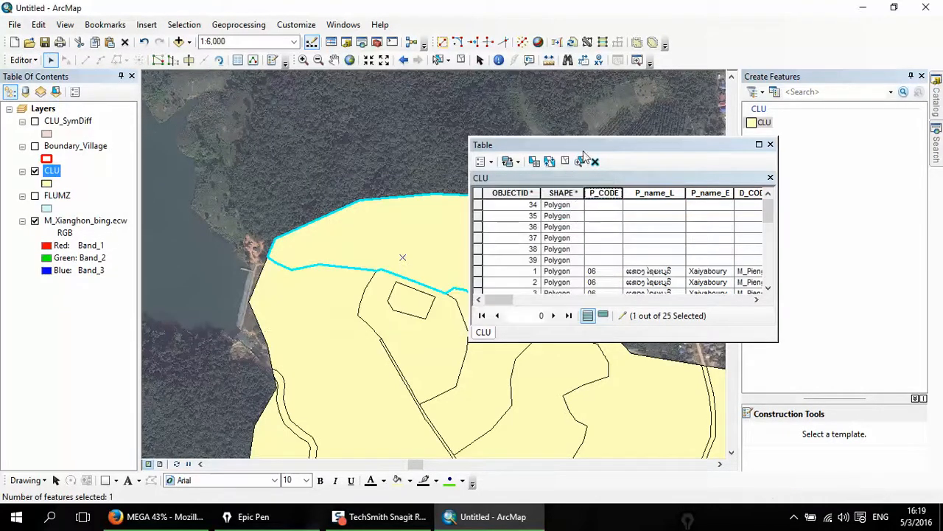
Merge the small triangular OBJECTID 34 polygon with the large CLU polygon surrounding it, keeping the feature with the Lao name
left_click_drag(584, 147, 818, 105)
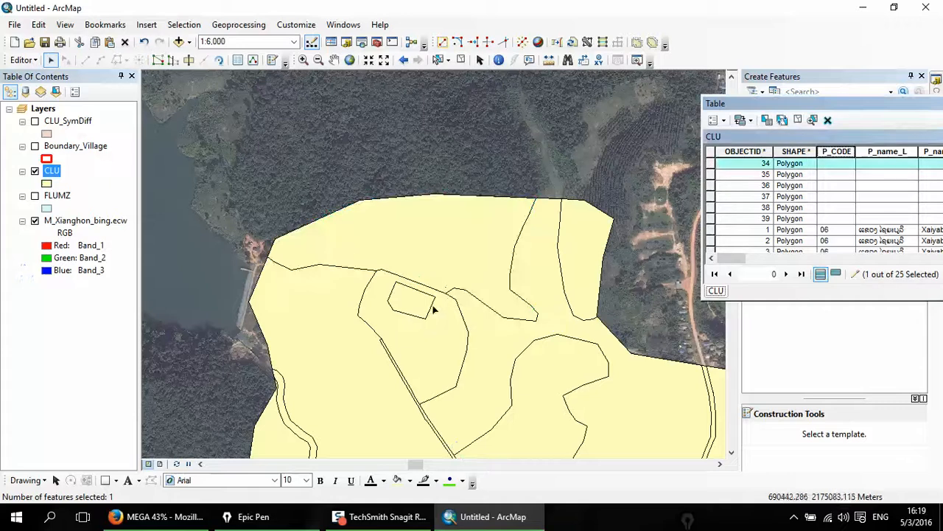
left_click_drag(532, 274, 360, 145)
left_click_drag(381, 339, 354, 240)
left_click_drag(541, 279, 301, 225)
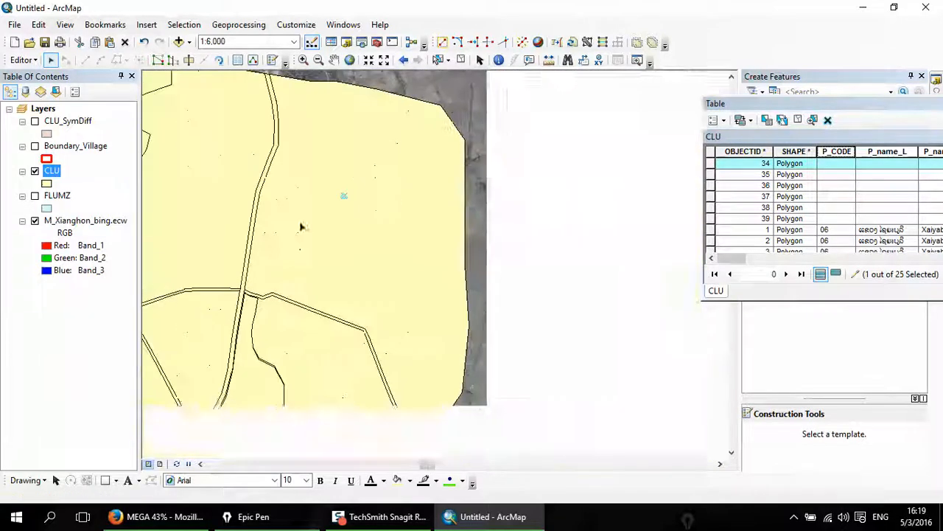
left_click(543, 198)
scroll(310, 199, "up", 2)
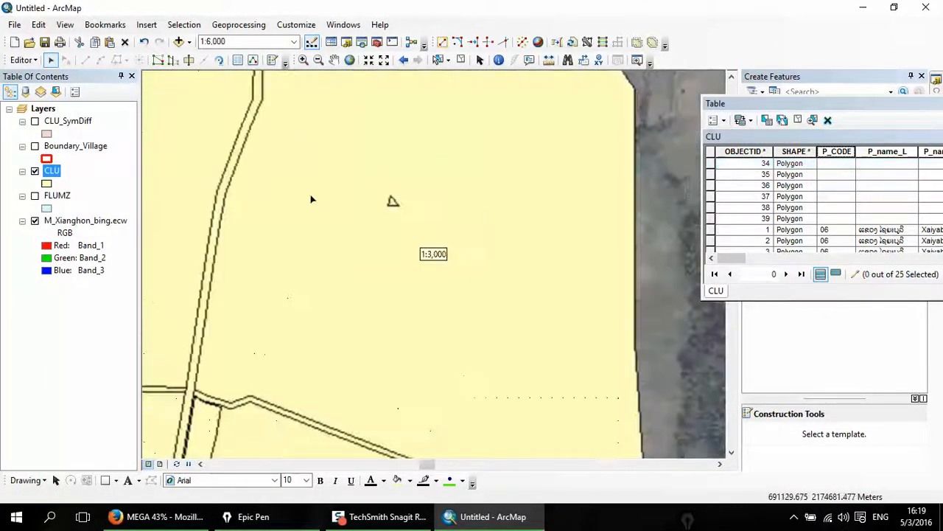
left_click(711, 164)
left_click(465, 183, "shift")
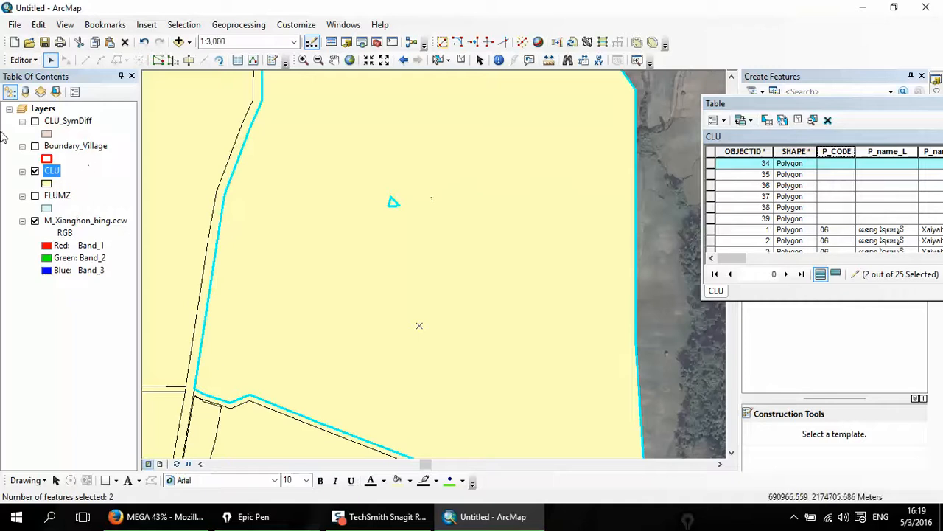
left_click(22, 60)
left_click(75, 190)
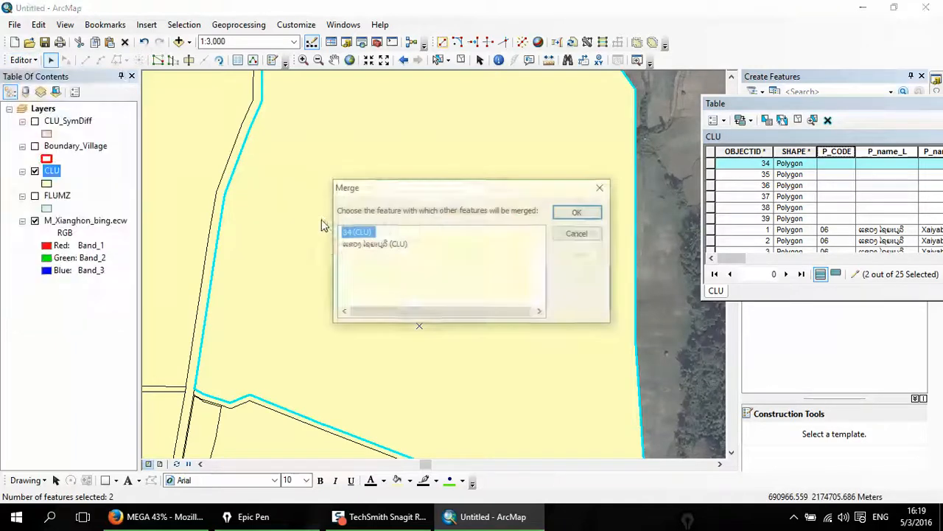
left_click(372, 244)
left_click(588, 215)
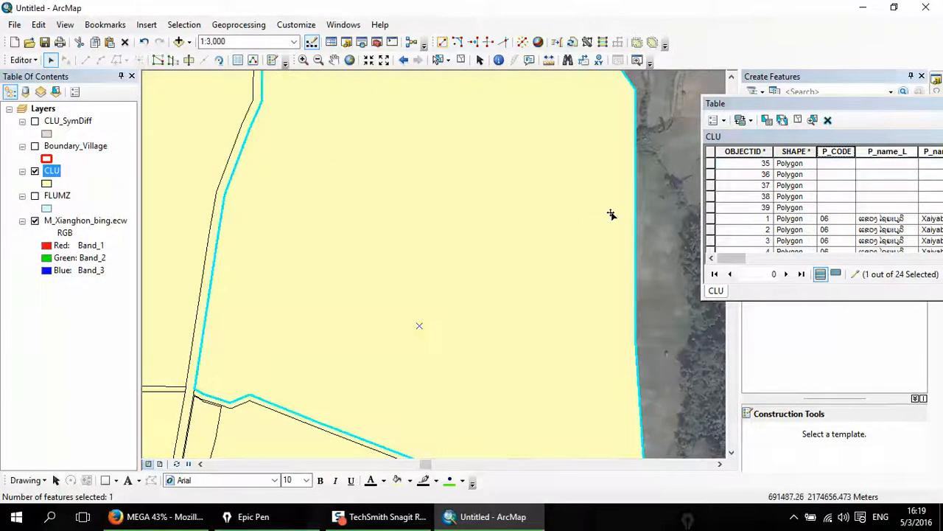
Merge the OBJECTID 35 sliver with the large CLU polygon to its south, keeping the feature with the Lao name
double_click(710, 164)
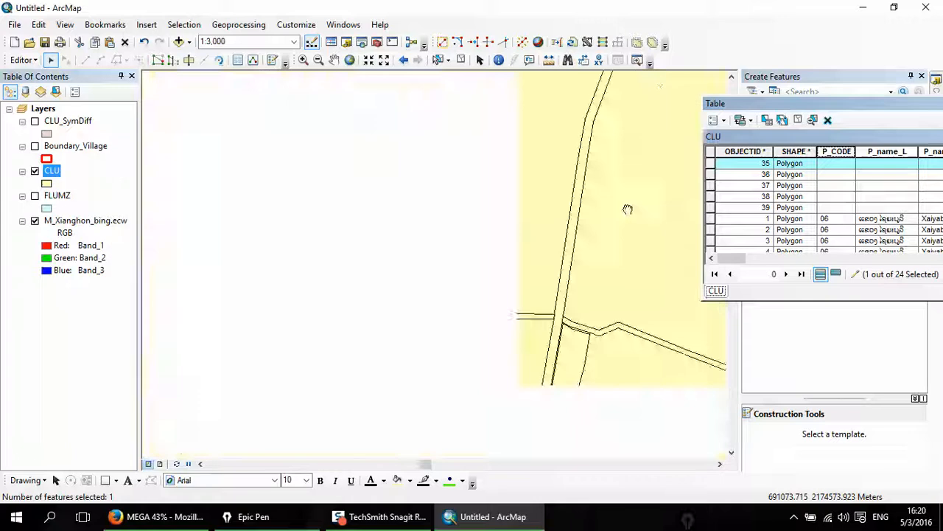
scroll(356, 227, "up", 5)
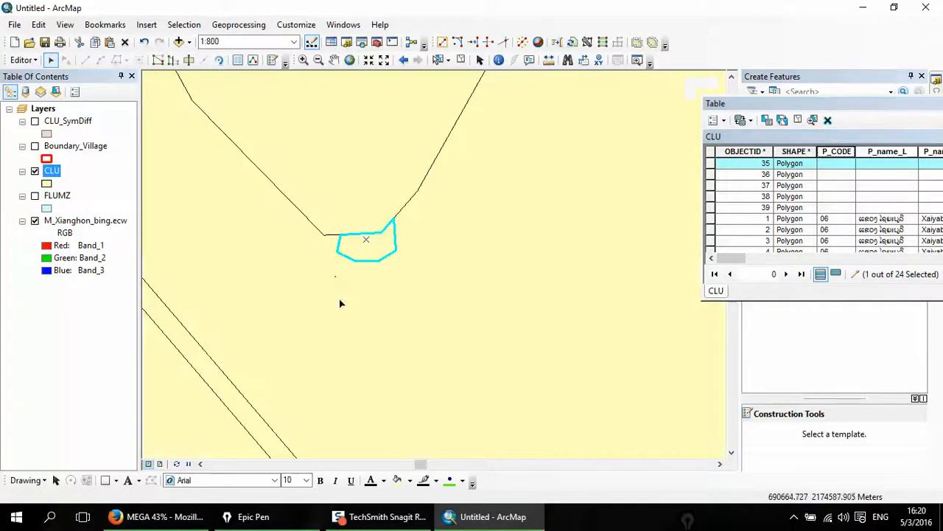
left_click(339, 298, "shift")
left_click(25, 61)
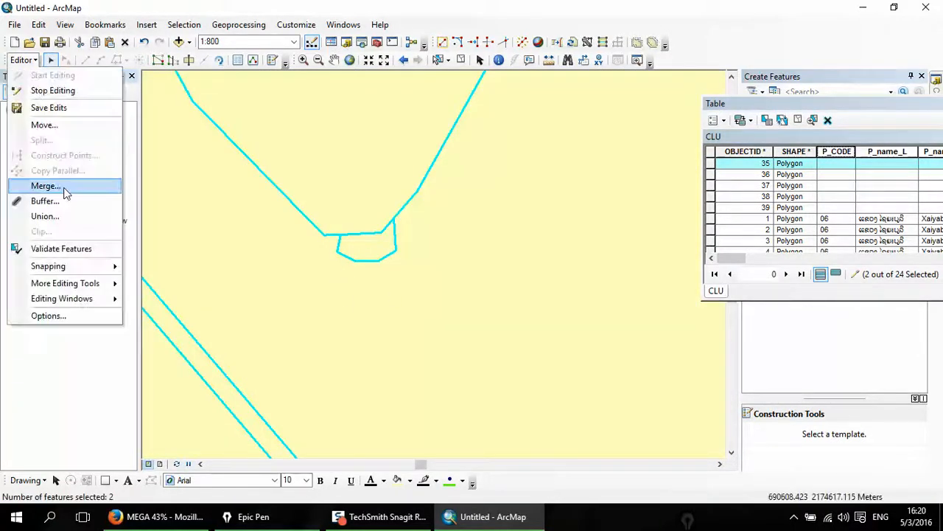
left_click(46, 186)
left_click(377, 245)
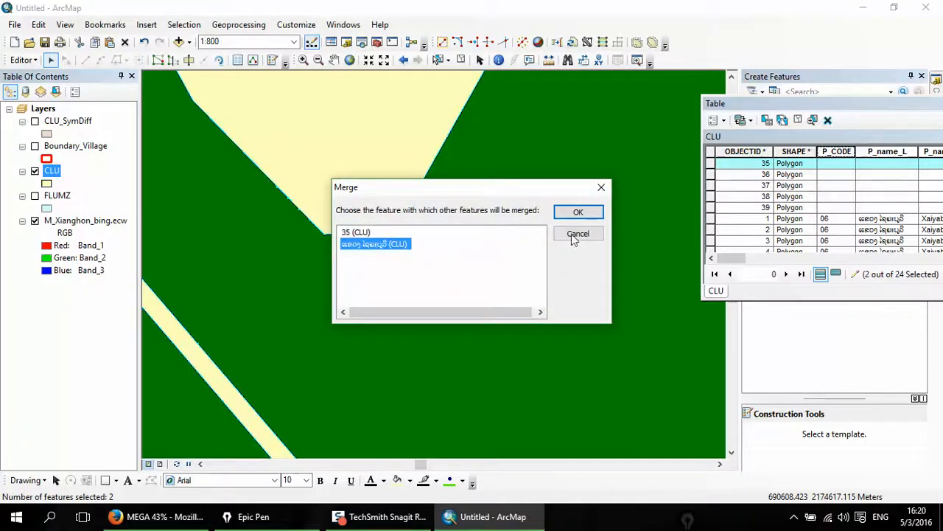
left_click(578, 211)
Merge the long OBJECTID 36 strip beside the road with the CLU polygon along its east side, keeping the feature with the Lao name
scroll(421, 265, "down", 5)
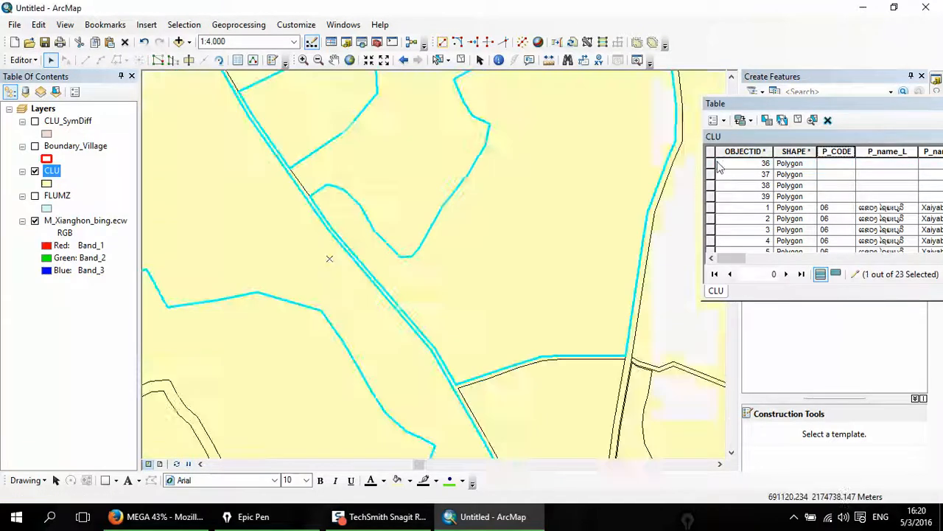
double_click(711, 165)
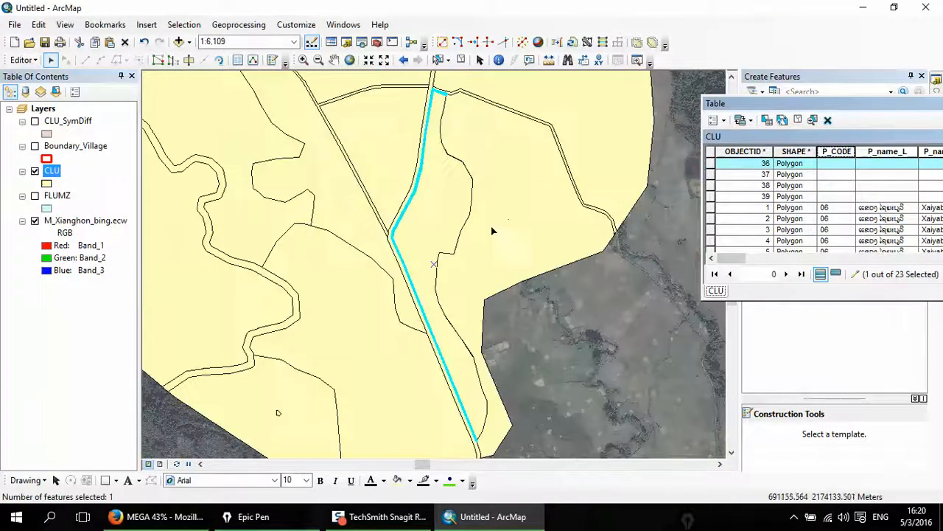
scroll(442, 235, "up", 3)
scroll(413, 240, "up", 3)
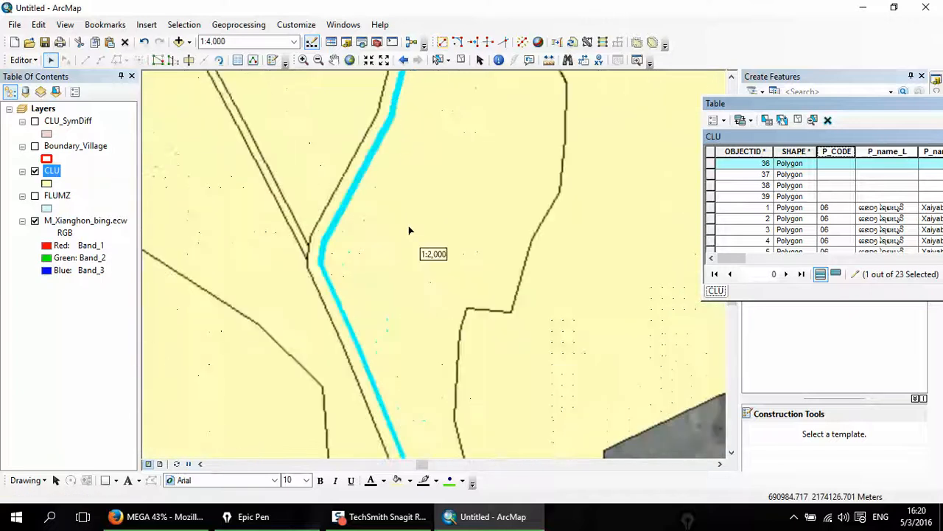
left_click(434, 199, "shift")
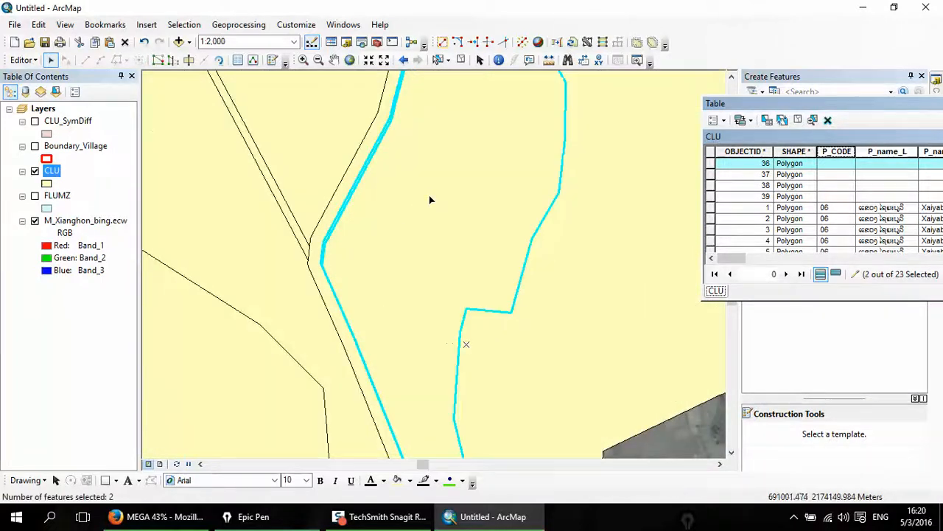
left_click(22, 60)
left_click(44, 186)
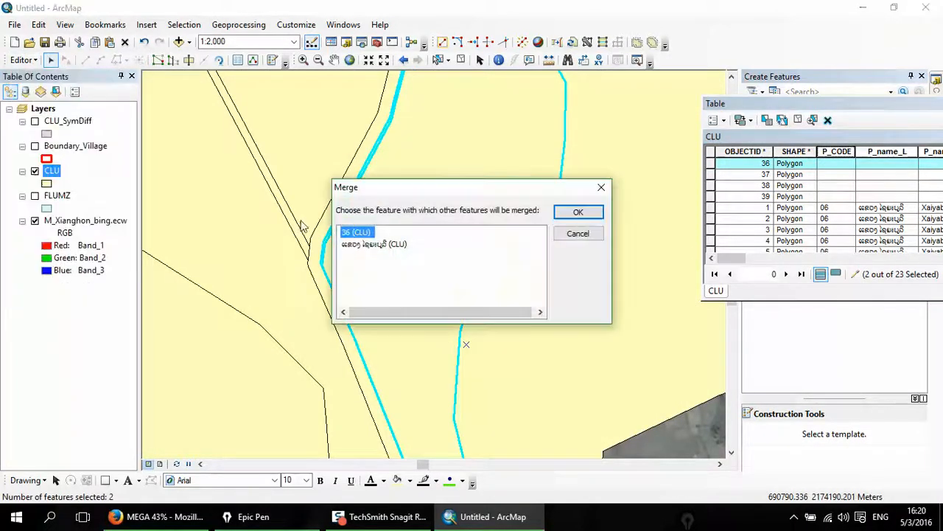
left_click(404, 246)
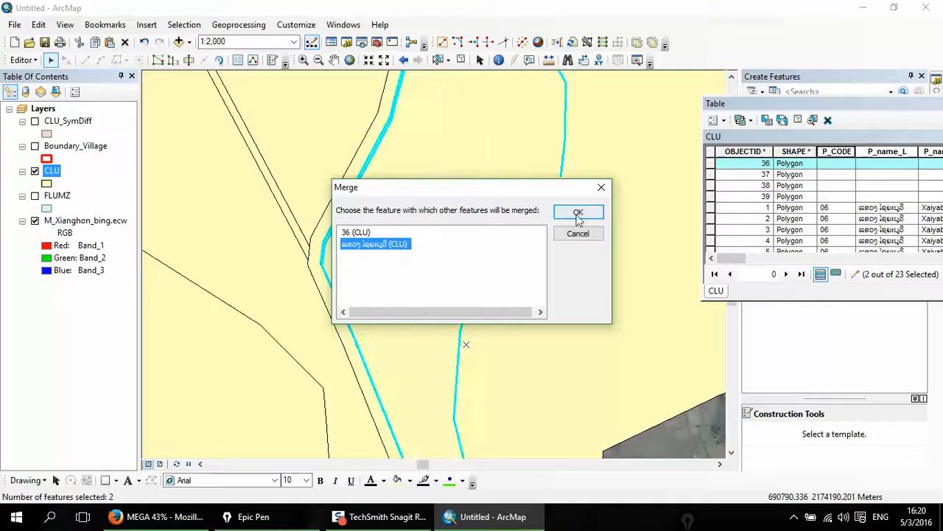
left_click(359, 232)
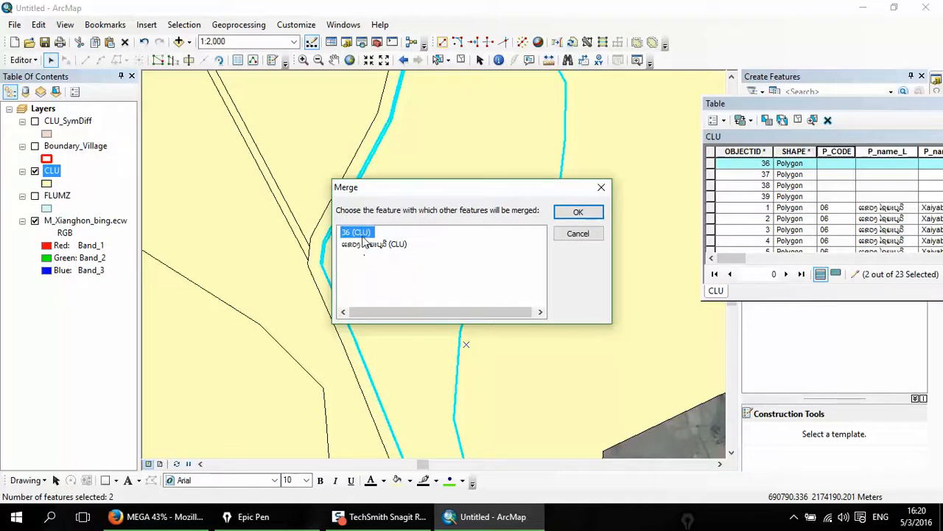
left_click(362, 235)
left_click(365, 245)
left_click(579, 214)
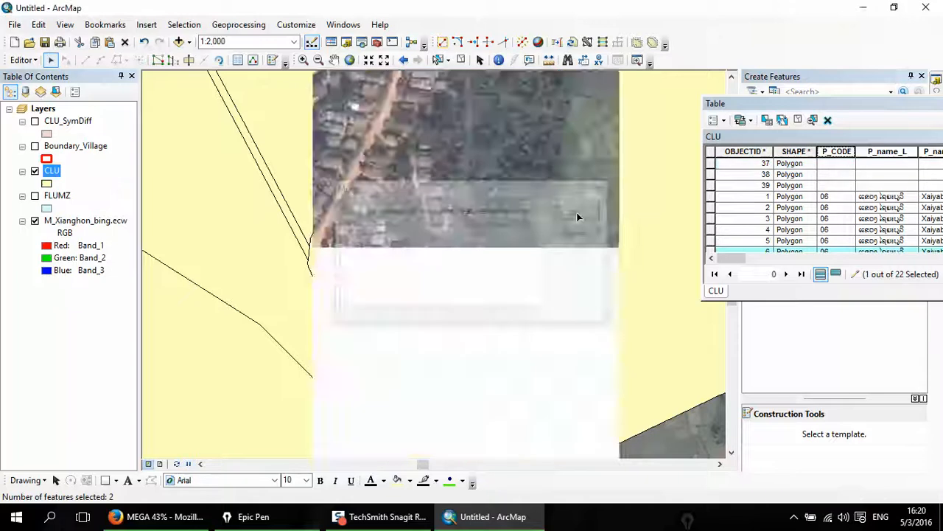
Merge the thin OBJECTID 37 sliver with the CLU polygon on its west side, keeping the feature with the Lao name
double_click(711, 165)
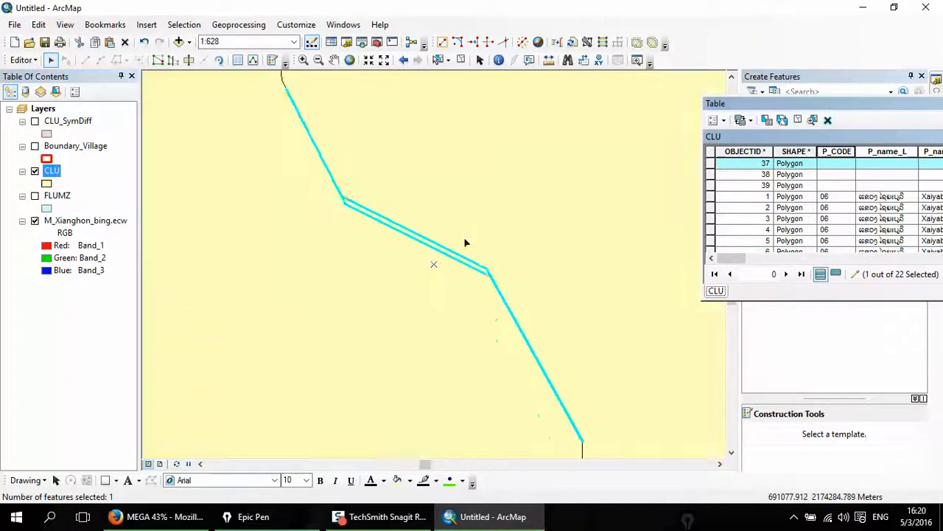
left_click_drag(480, 399, 416, 207)
scroll(416, 206, "down", 4)
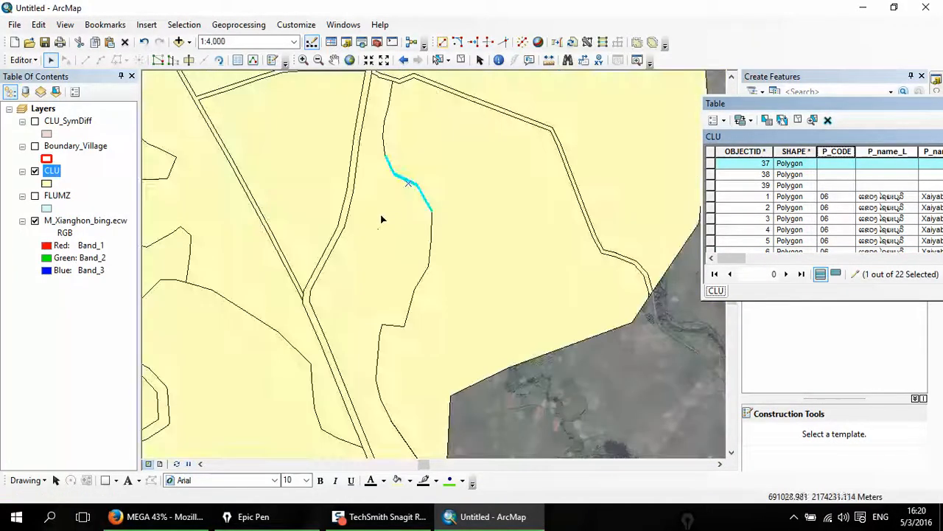
left_click(395, 227, "shift")
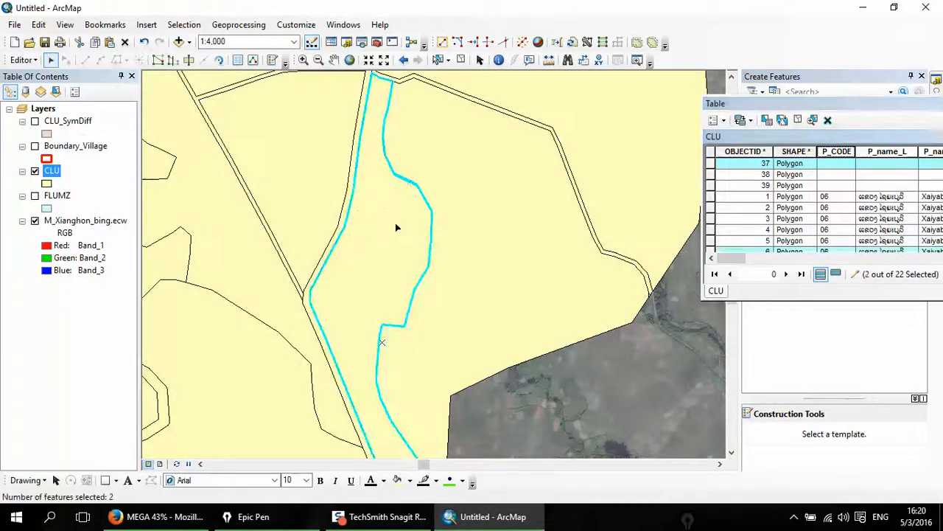
left_click(22, 59)
left_click(45, 185)
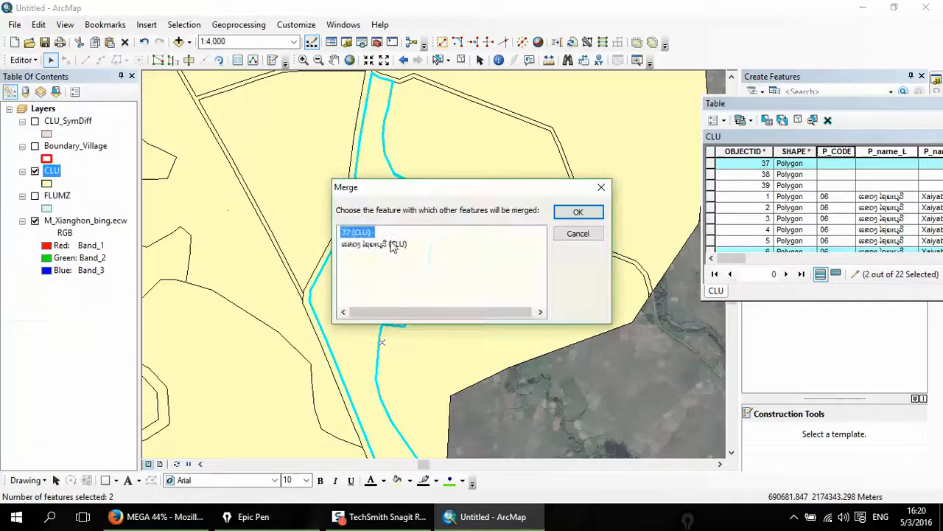
left_click(384, 244)
left_click(579, 213)
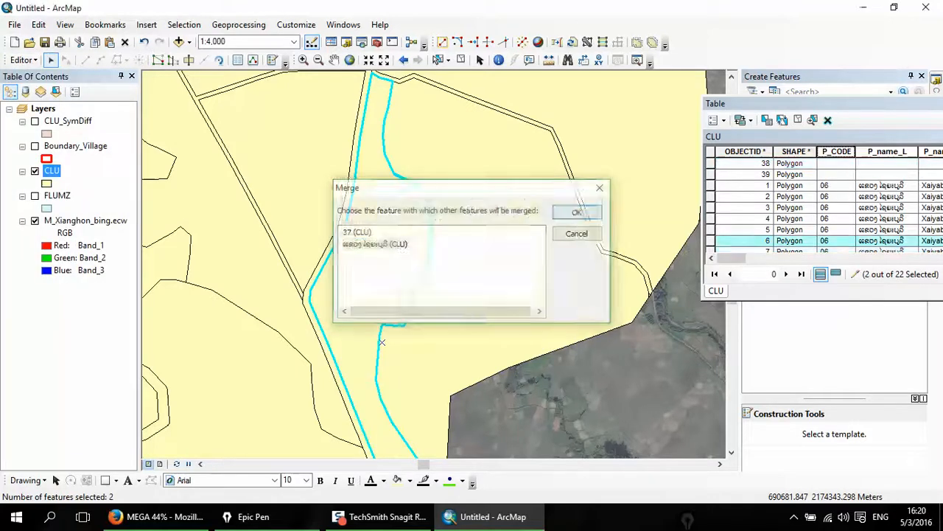
Merge the narrow OBJECTID 38 sliver with the CLU polygon to its west, keeping the feature with the Lao name
double_click(712, 164)
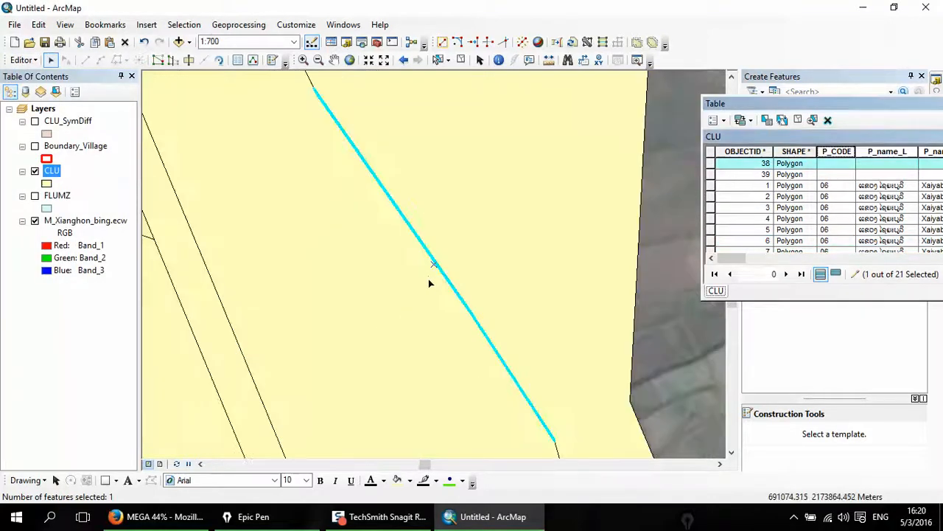
left_click_drag(430, 282, 373, 264)
scroll(372, 264, "down", 3)
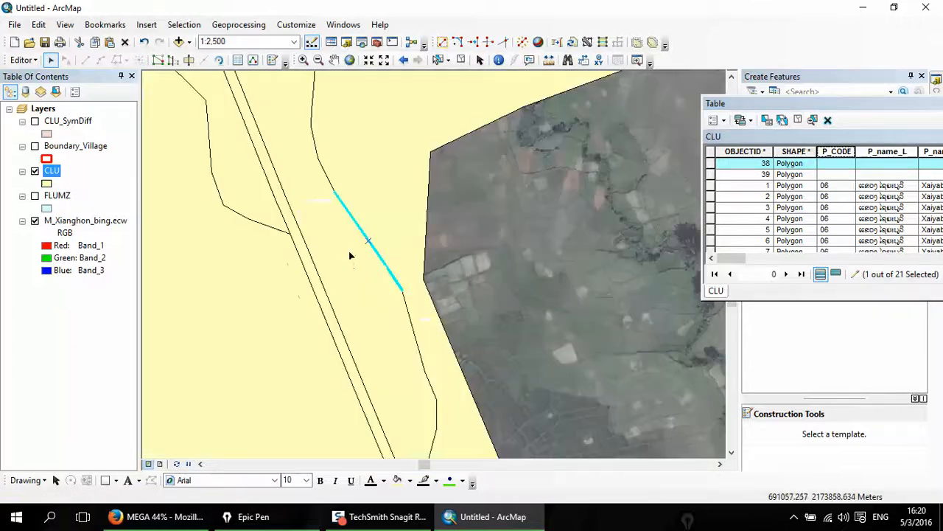
left_click(349, 253, "shift")
left_click(22, 59)
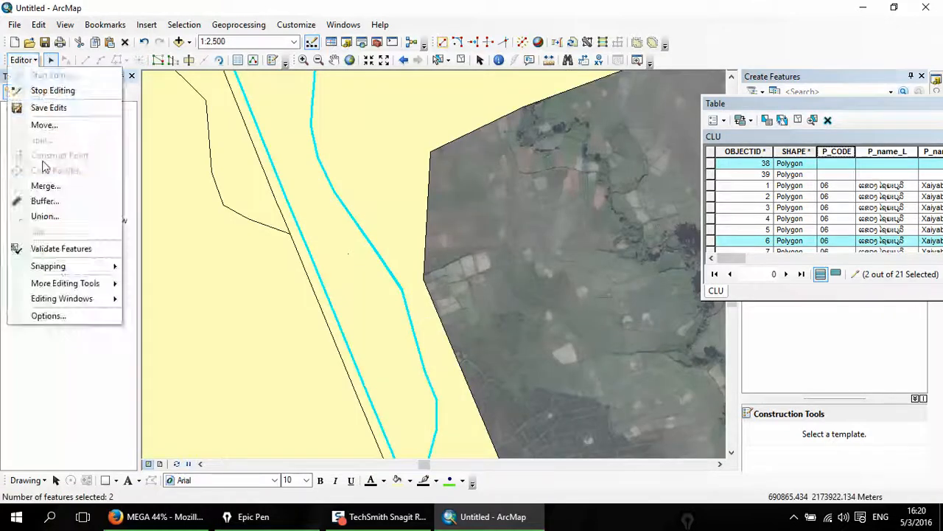
left_click(44, 187)
left_click(376, 243)
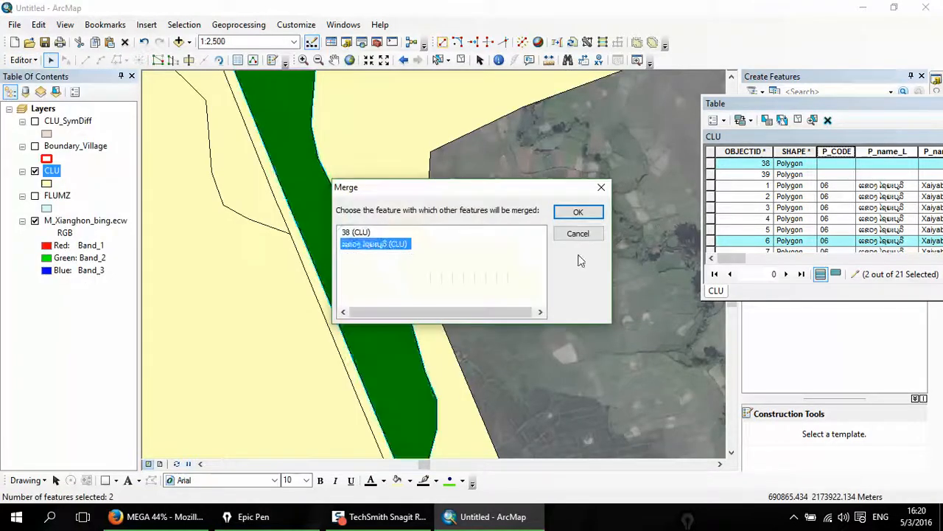
left_click(576, 212)
Merge the small OBJECTID 39 polygon with the CLU polygon surrounding it at the village's southern edge, keeping the feature with the Lao name
double_click(712, 163)
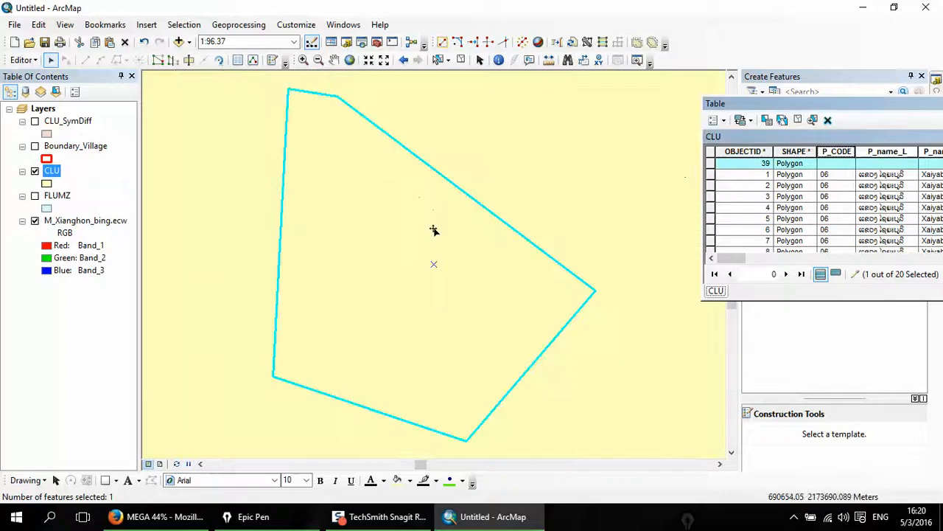
left_click_drag(455, 364, 420, 223)
scroll(422, 236, "up", 3)
scroll(422, 236, "up", 2)
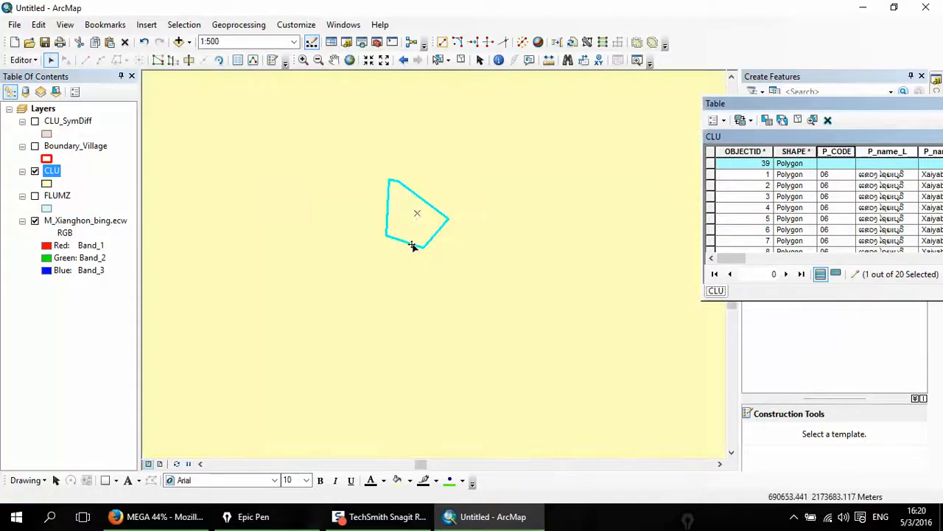
scroll(379, 206, "up", 5)
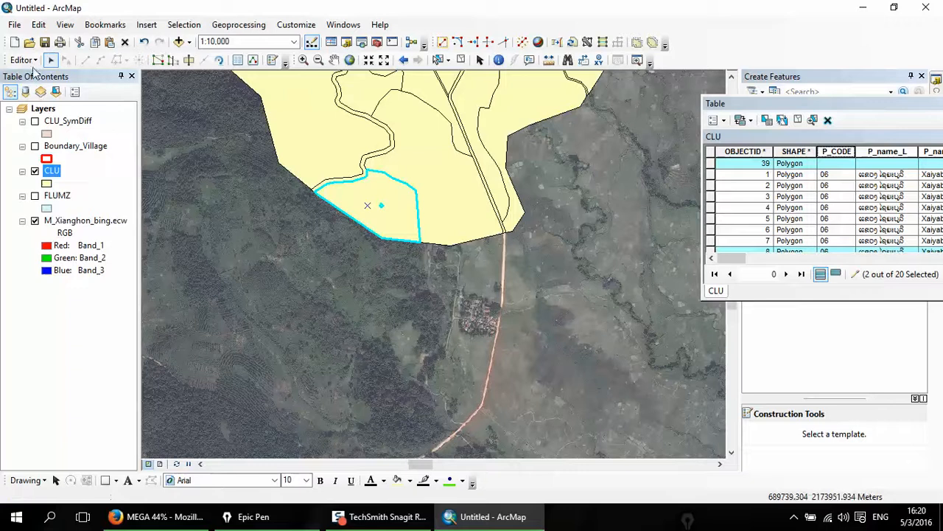
left_click(24, 60)
left_click(42, 184)
left_click(398, 245)
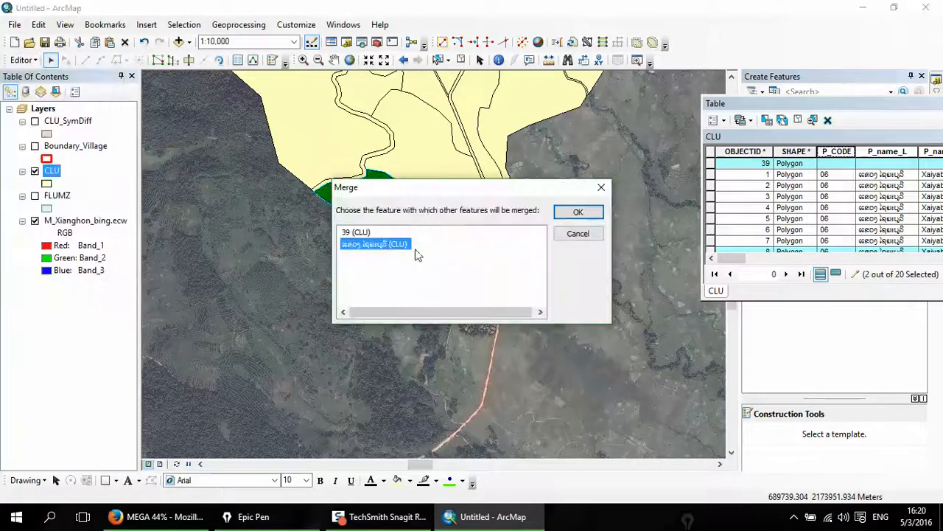
left_click(578, 212)
Bring the CLU table back over the map, sorted by P_CODE, and save the edits
left_click_drag(815, 105, 376, 127)
right_click(392, 177)
left_click(406, 183)
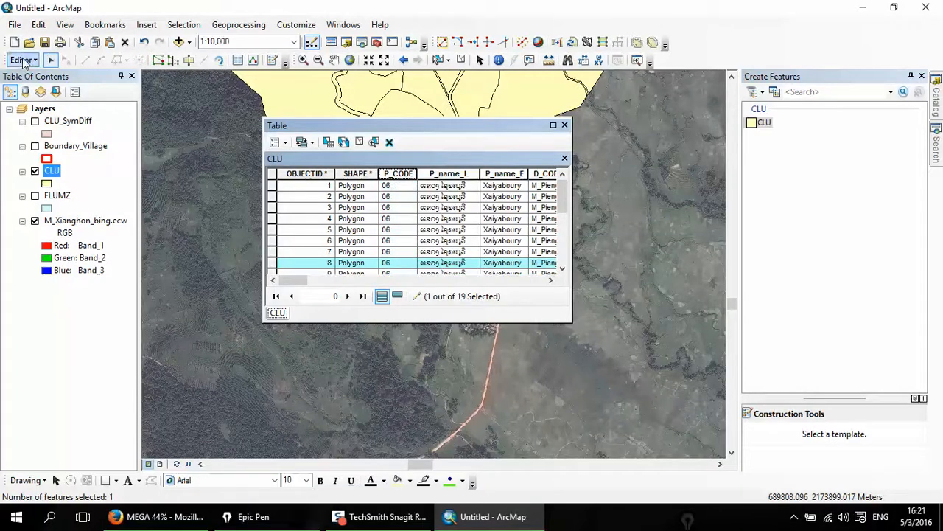
left_click(23, 60)
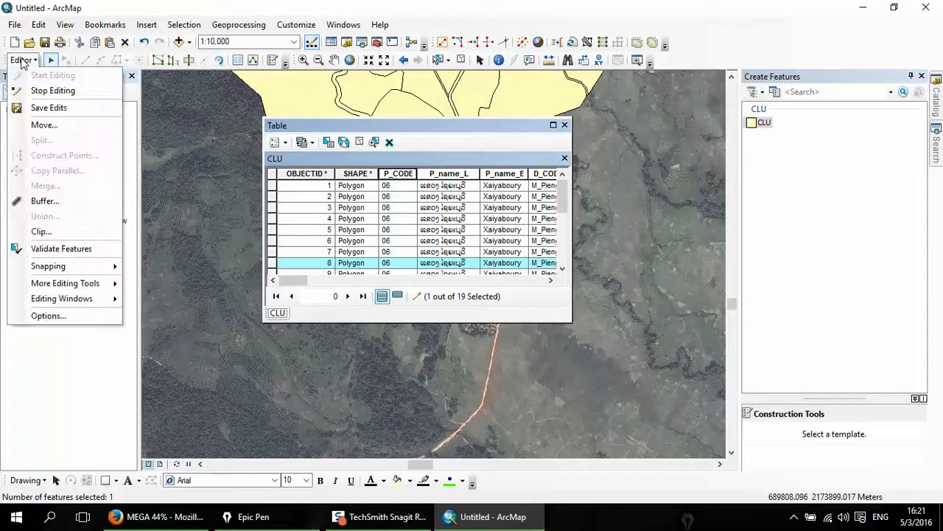
left_click(42, 107)
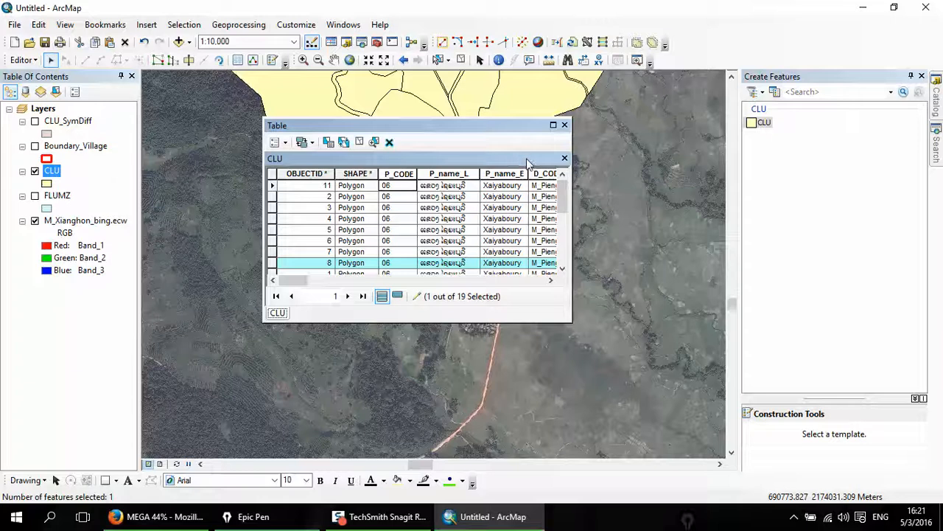
left_click_drag(466, 131, 500, 123)
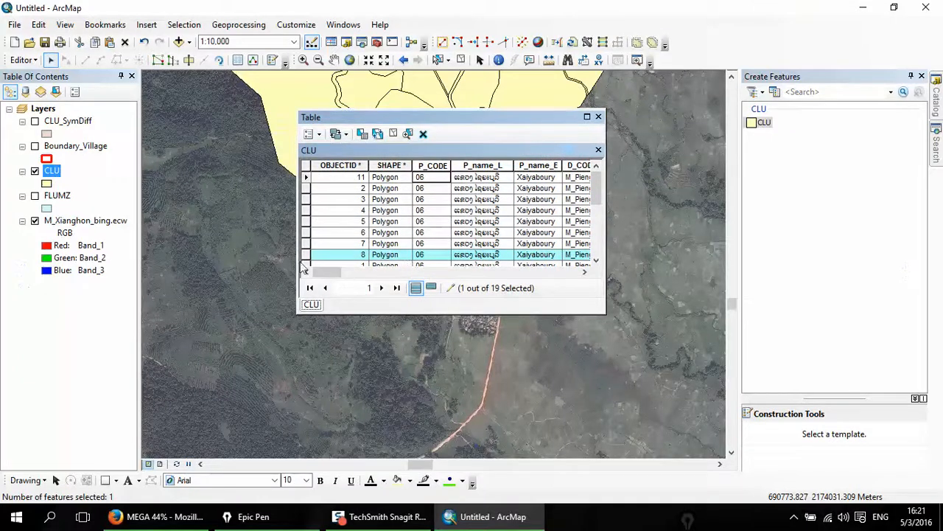
Replace the CLU table with the Boundary_Village attribute table and read the village polygon's SHAPE_Area value
left_click(598, 117)
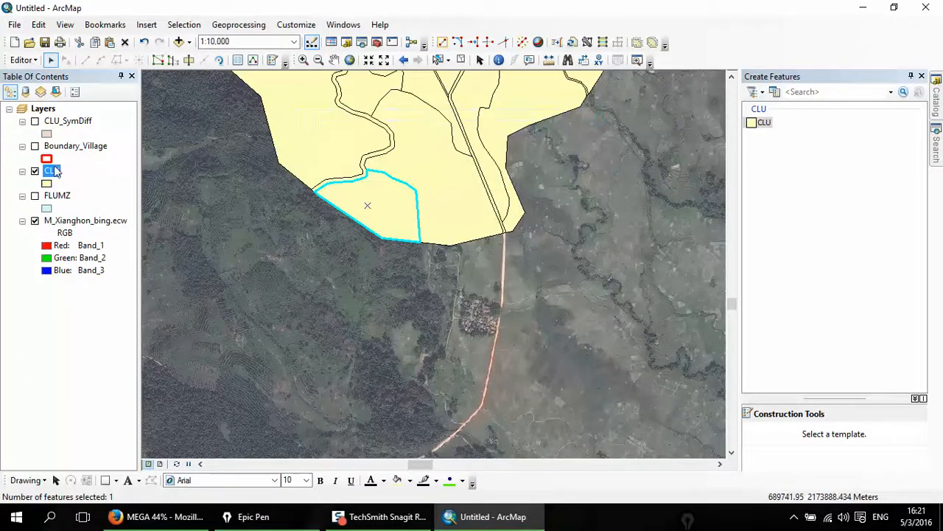
right_click(66, 147)
left_click(93, 184)
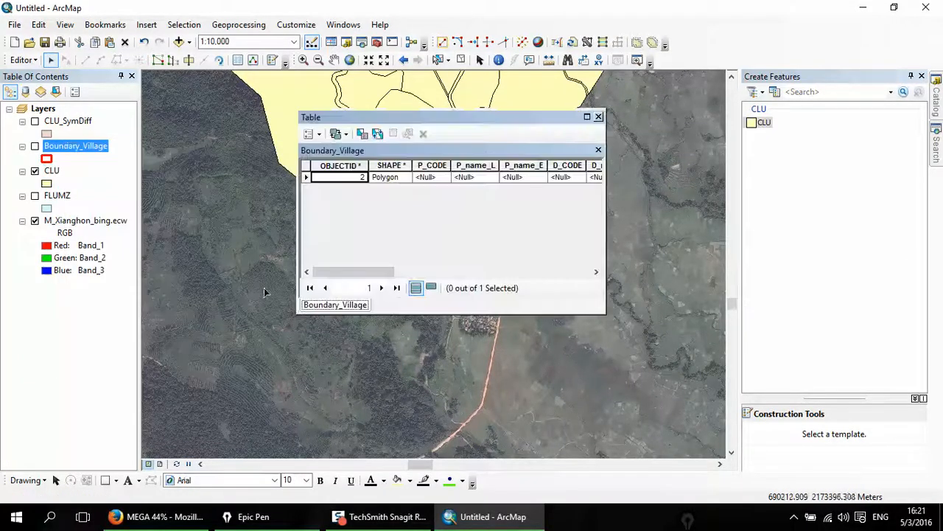
left_click_drag(356, 277, 572, 272)
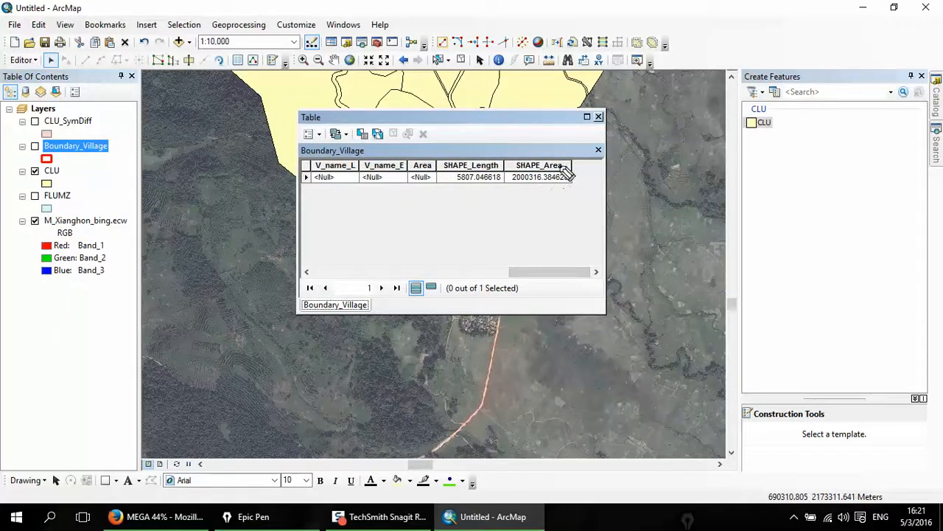
mouse_move(562, 168)
left_mouse_down()
mouse_move(515, 165)
mouse_move(520, 192)
mouse_move(574, 179)
left_mouse_up()
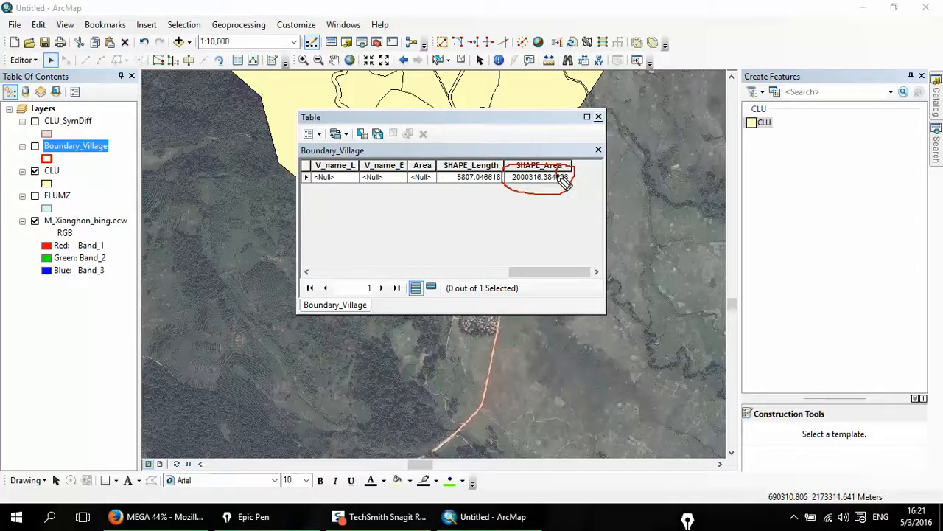
key("ctrl+shift+1")
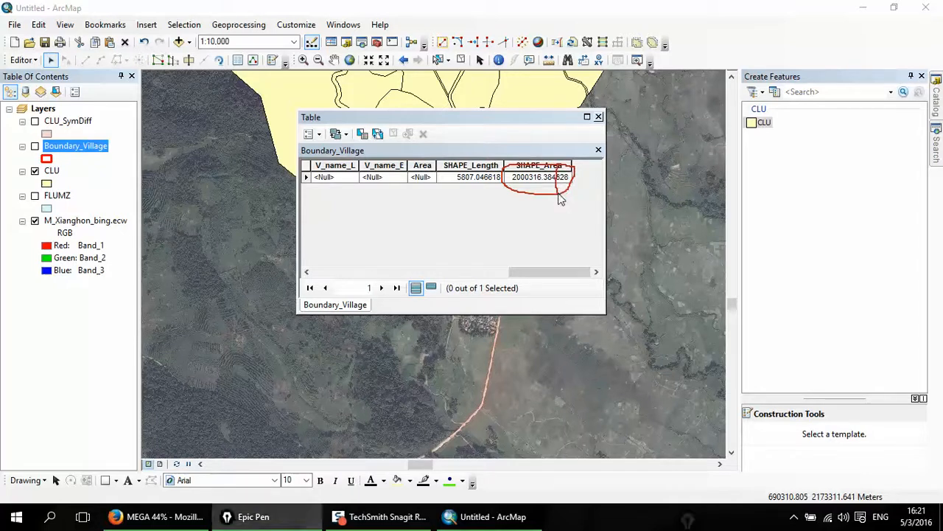
Open the CLU attribute table, clear the feature selection and show the statistics of the SHAPE_Area field
right_click(52, 168)
left_click(147, 211)
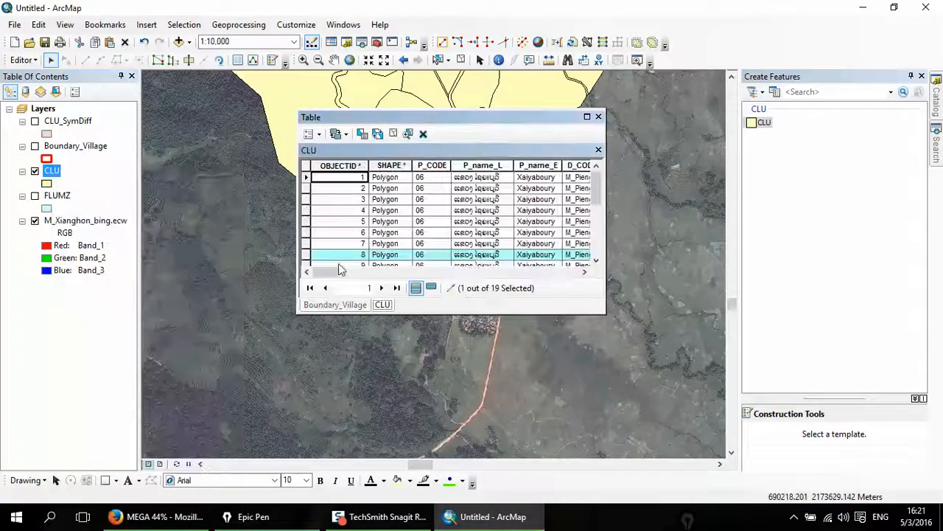
left_click(305, 165)
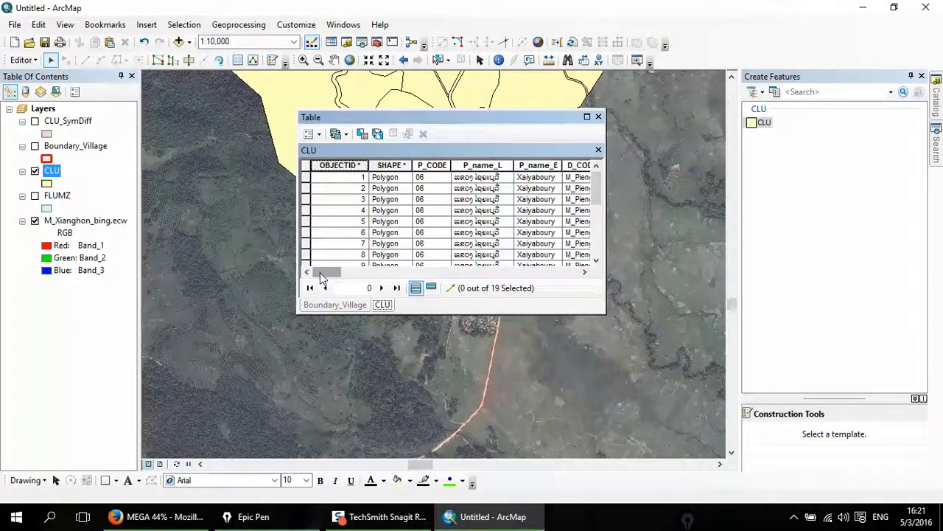
left_click_drag(320, 275, 564, 273)
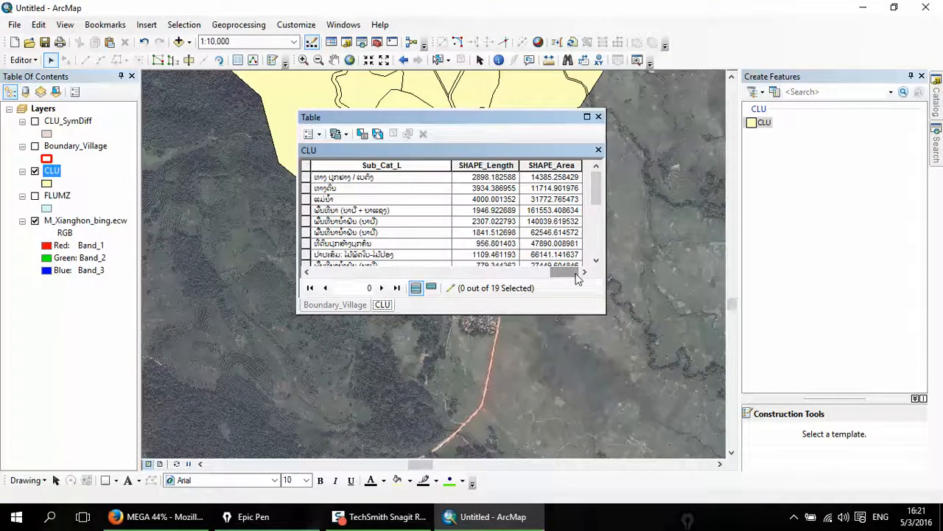
left_click(551, 166)
right_click(557, 169)
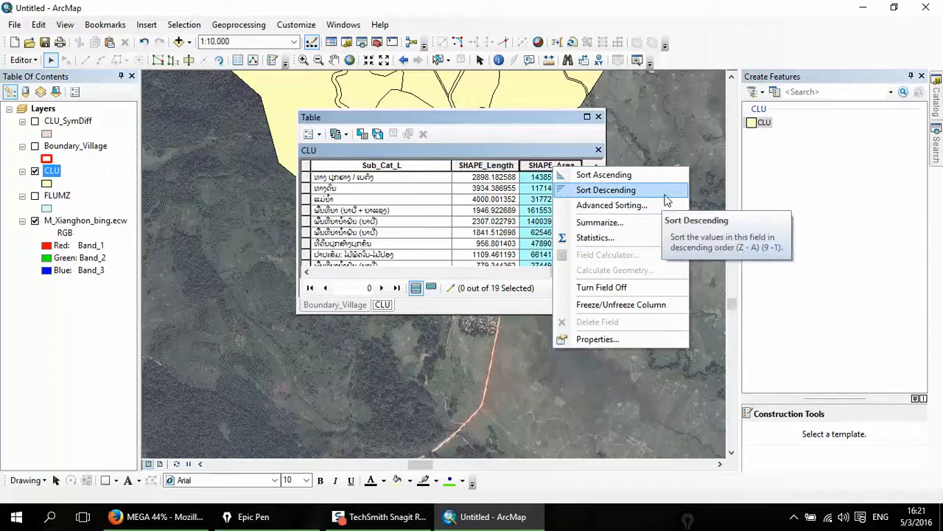
left_click(630, 238)
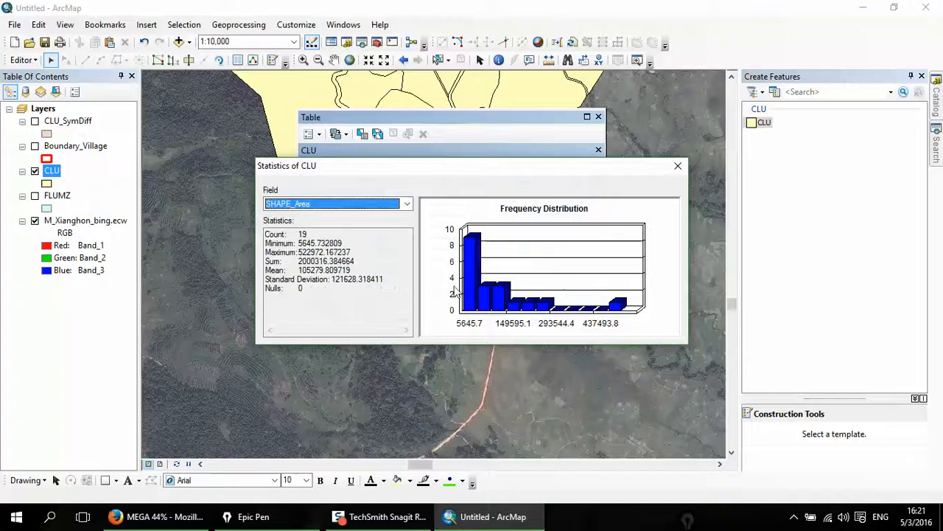
Compare the CLU SHAPE_Area sum, including its decimals, with the village boundary's area, and close the statistics and the table
key("ctrl+shift+3")
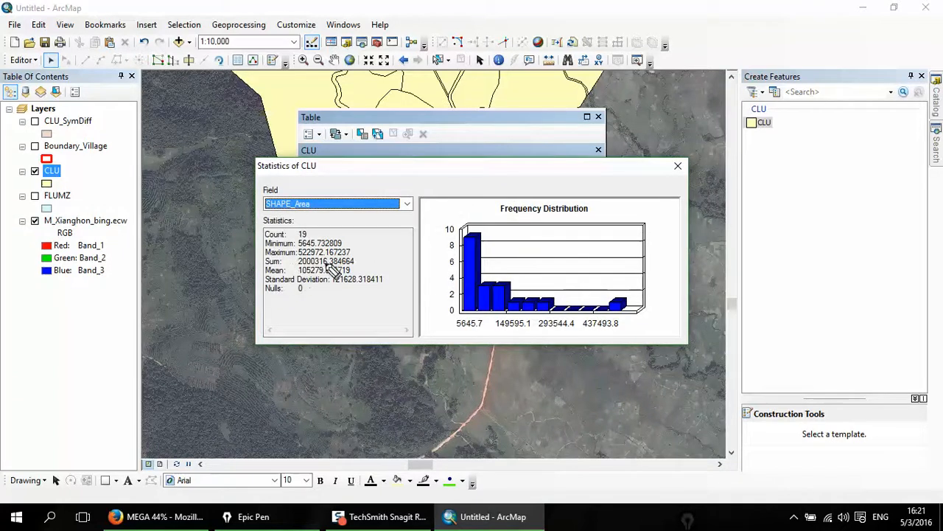
left_click_drag(329, 255, 300, 256)
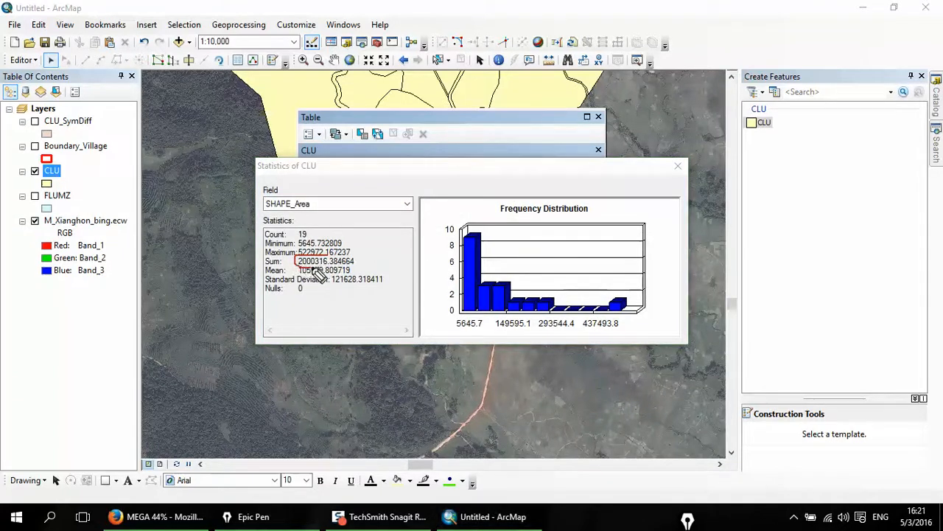
left_click_drag(326, 254, 328, 255)
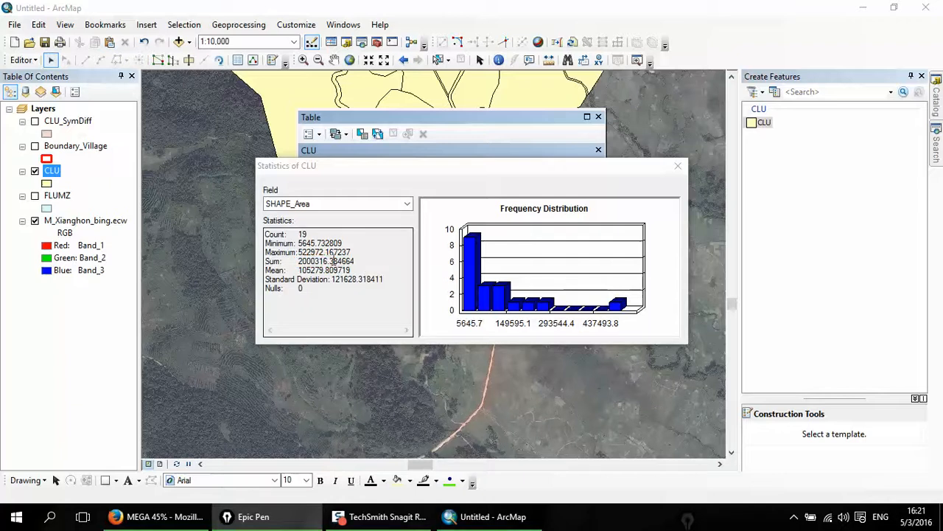
mouse_move(356, 255)
left_mouse_down()
mouse_move(329, 265)
mouse_move(611, 209)
mouse_move(465, 251)
left_mouse_up()
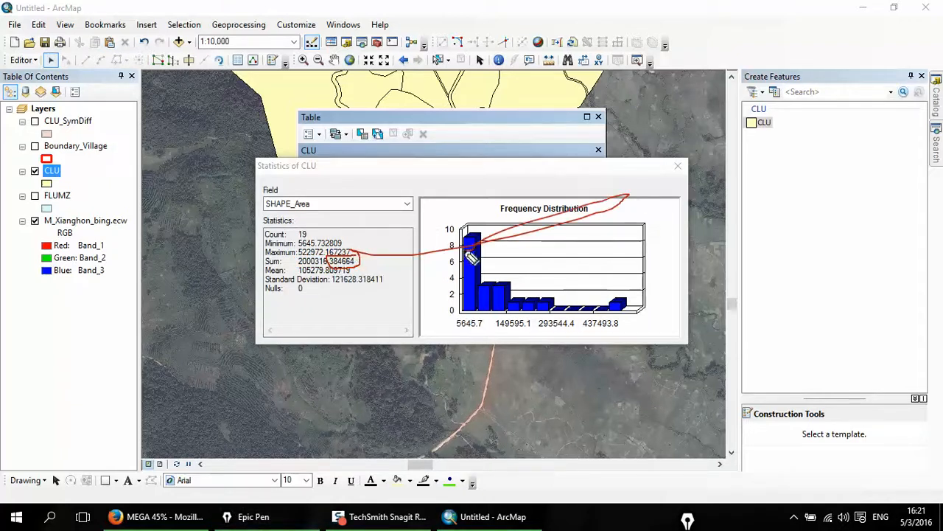
key("ctrl+shift+1")
left_click(678, 166)
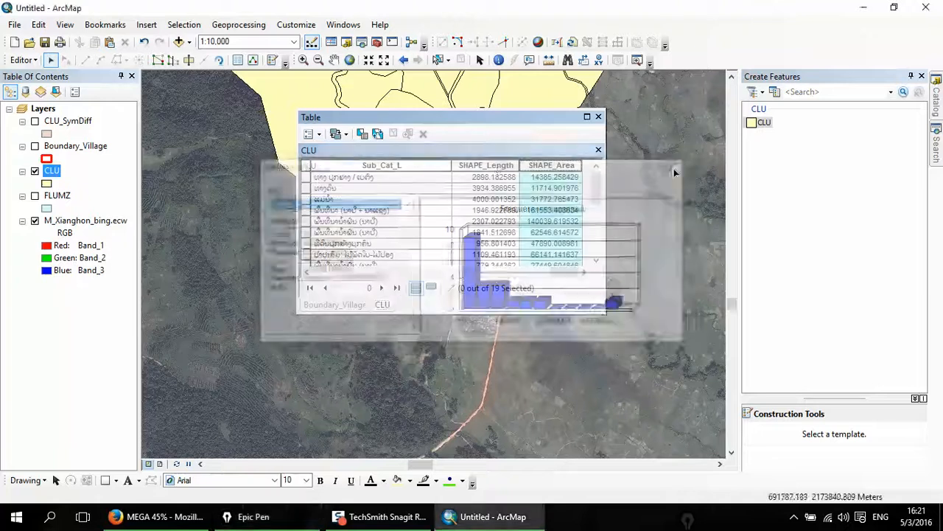
left_click(598, 117)
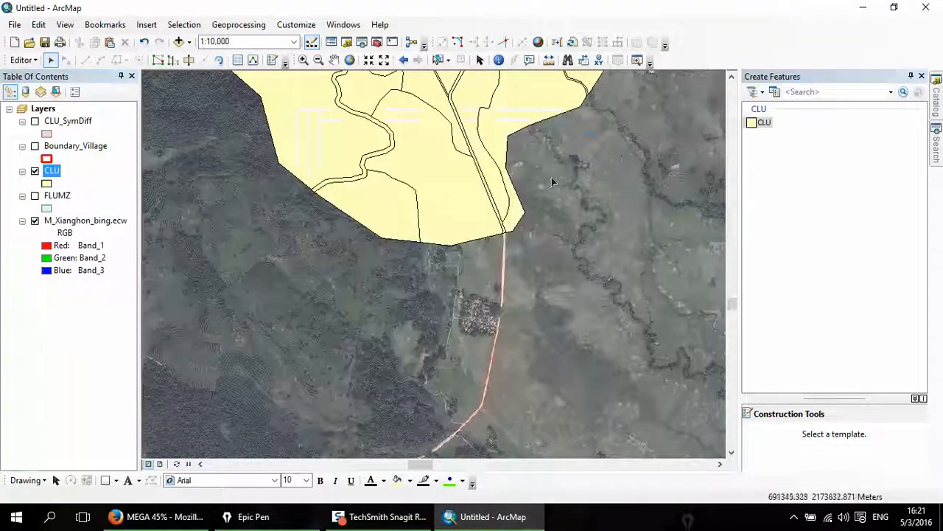
Display the Boundary_Village layer over CLU and examine the merged polygons and their outer edges for remaining gaps along the village boundary
scroll(442, 273, "up", 3)
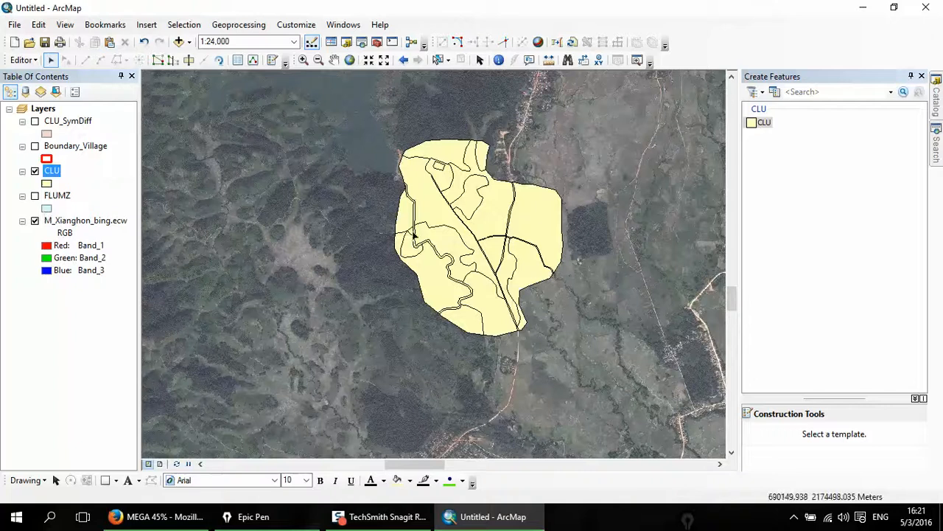
scroll(457, 255, "down", 3)
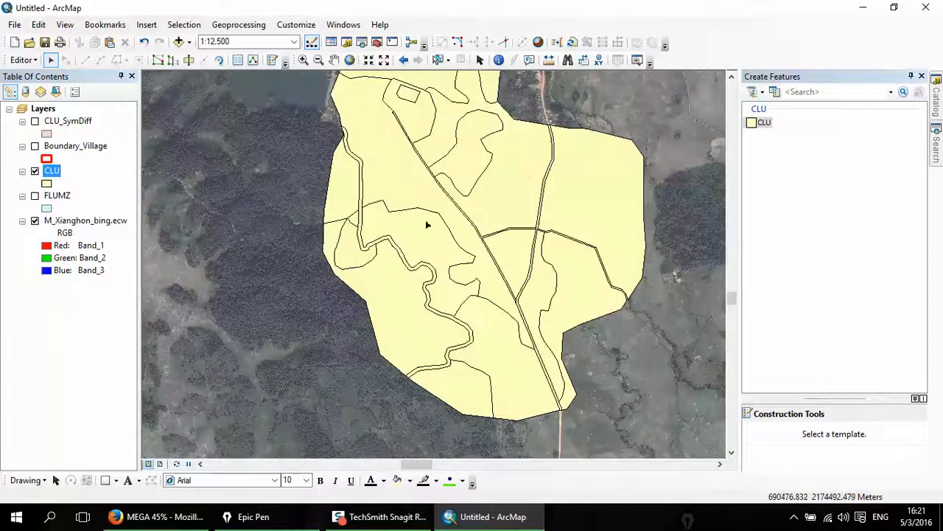
scroll(415, 223, "down", 2)
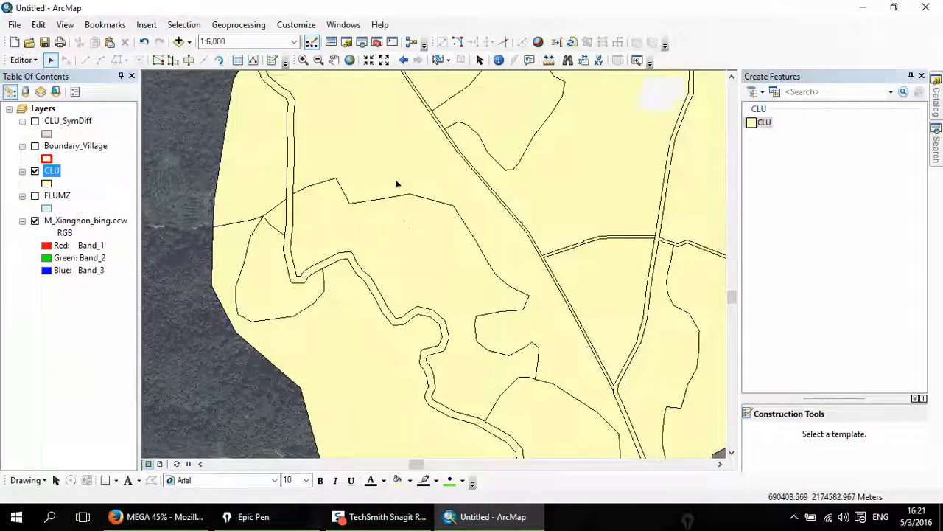
left_click_drag(394, 182, 399, 302)
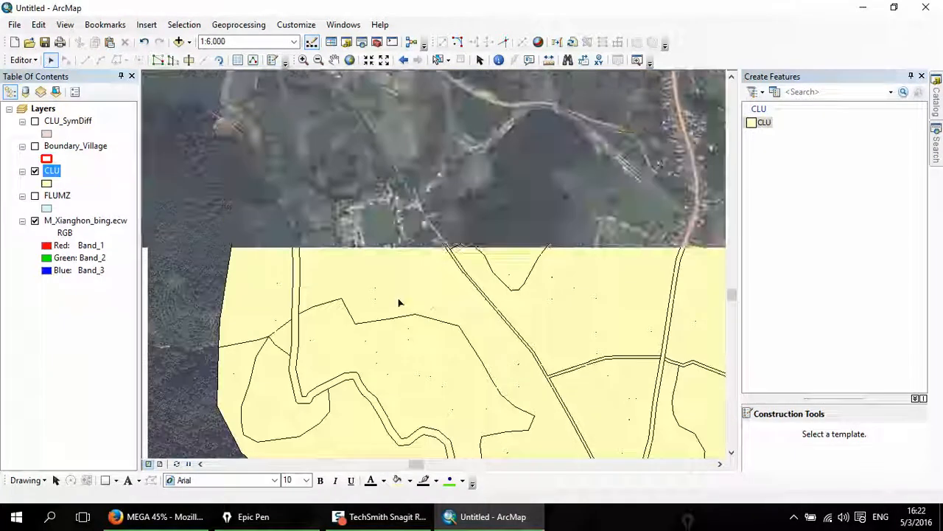
left_click_drag(403, 205, 395, 342)
mouse_move(397, 242)
left_mouse_down()
mouse_move(404, 292)
mouse_move(542, 169)
left_mouse_up()
left_click(35, 146)
left_click_drag(456, 177, 389, 258)
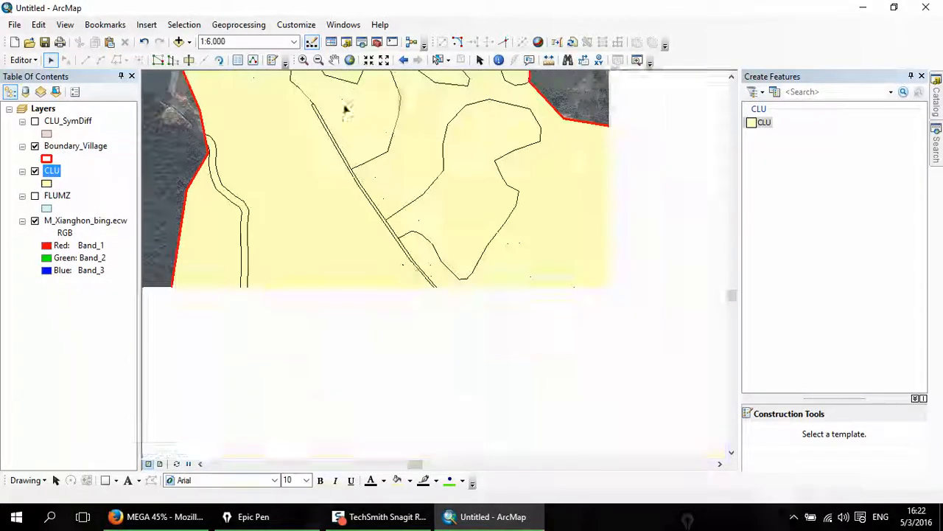
scroll(393, 264, "up", 3)
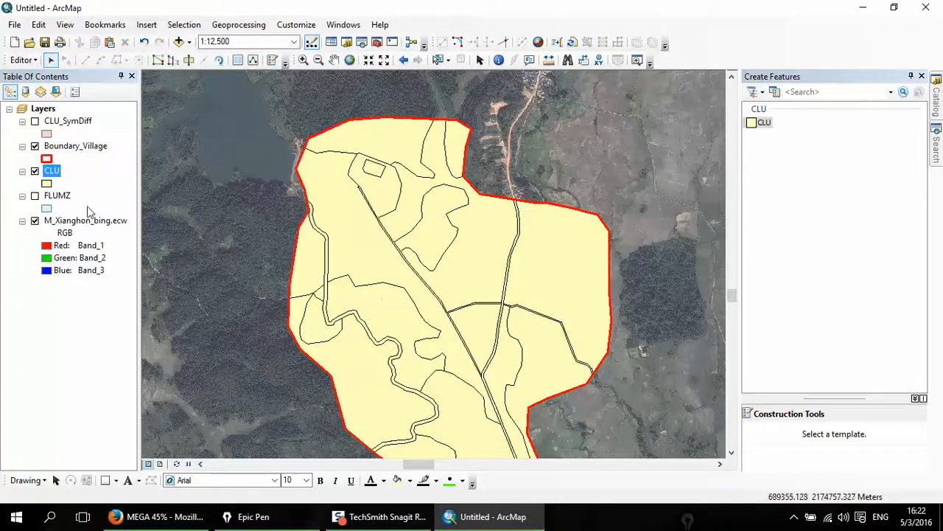
left_click_drag(366, 303, 375, 163)
left_click_drag(417, 212, 377, 359)
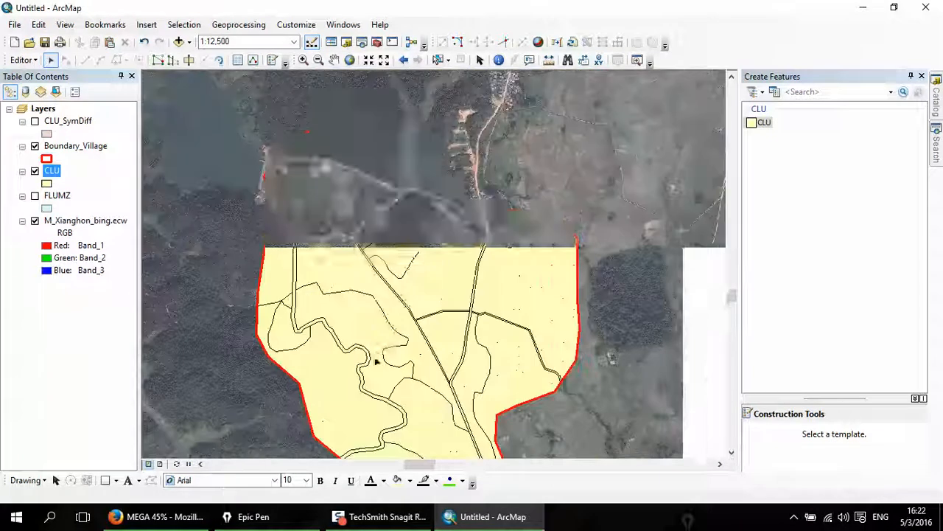
left_click_drag(350, 302, 447, 244)
scroll(404, 254, "up", 2)
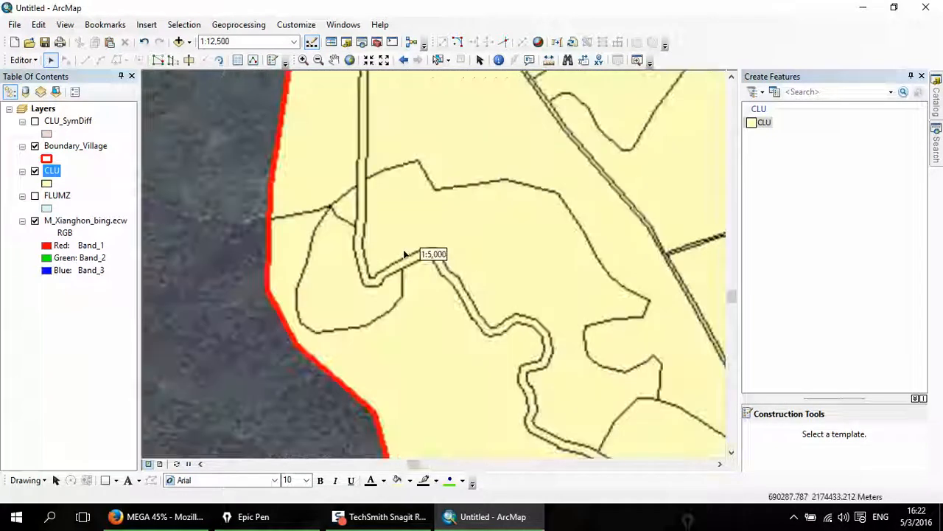